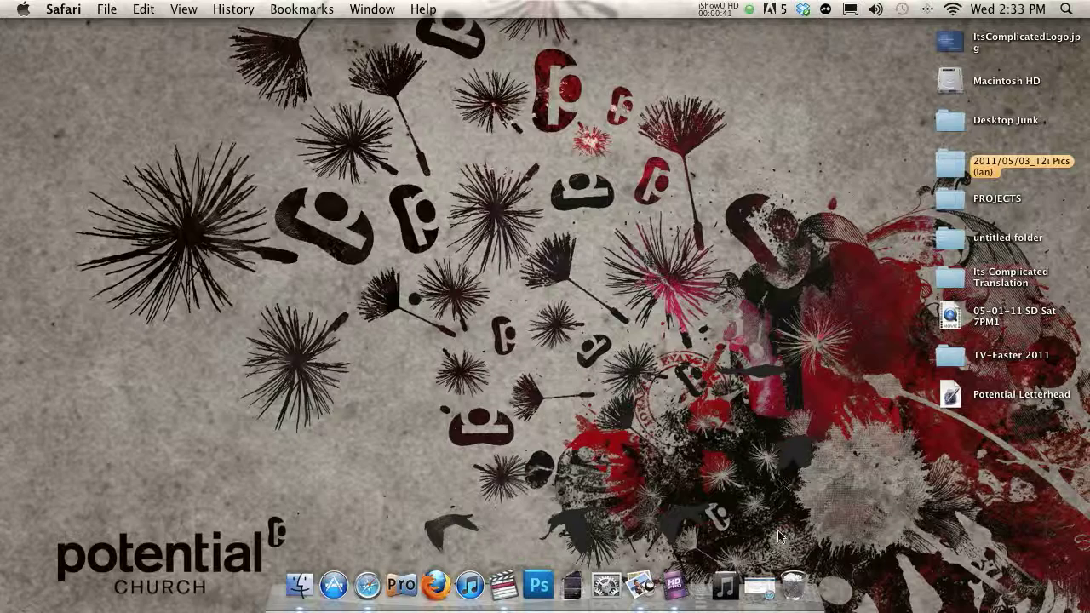
- Restore the minimized Safari window from the Dock, showing the Fellowship One Portal Home page
left_click(758, 585)
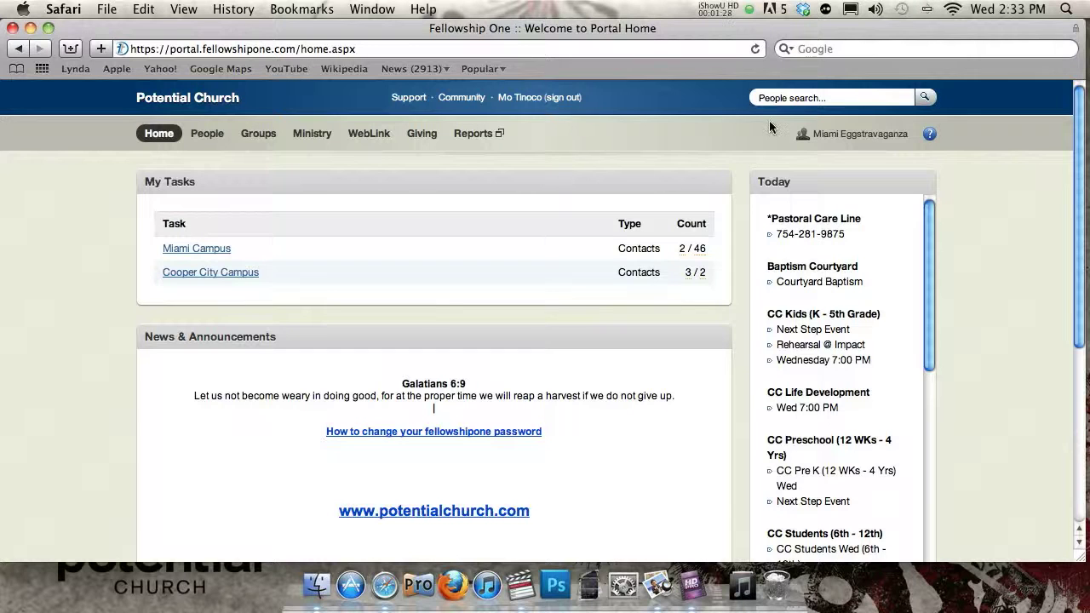
- Run a people search for the member's full name
left_click(805, 98)
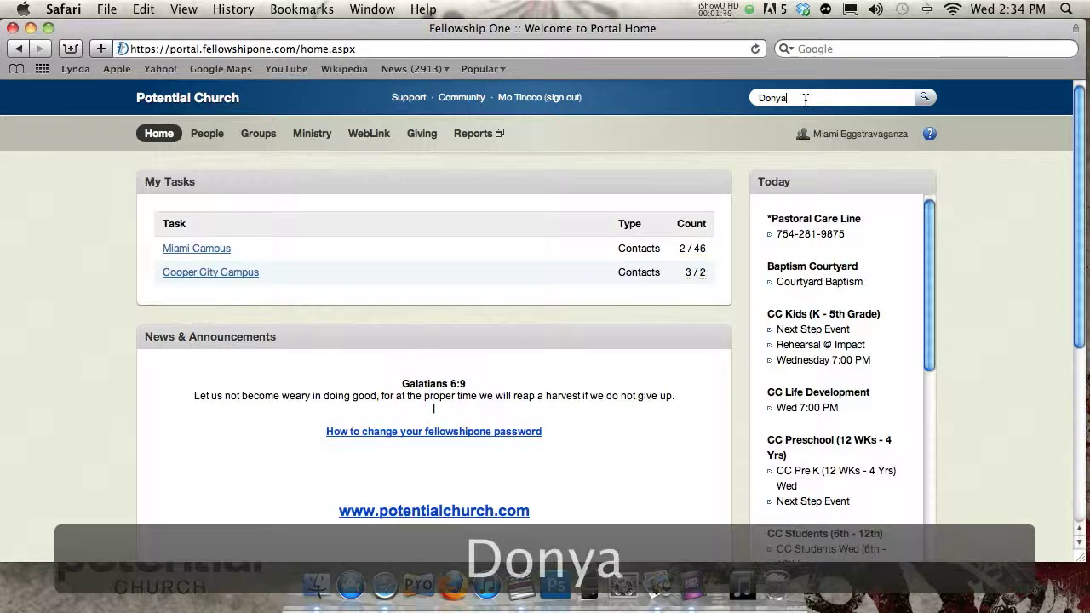
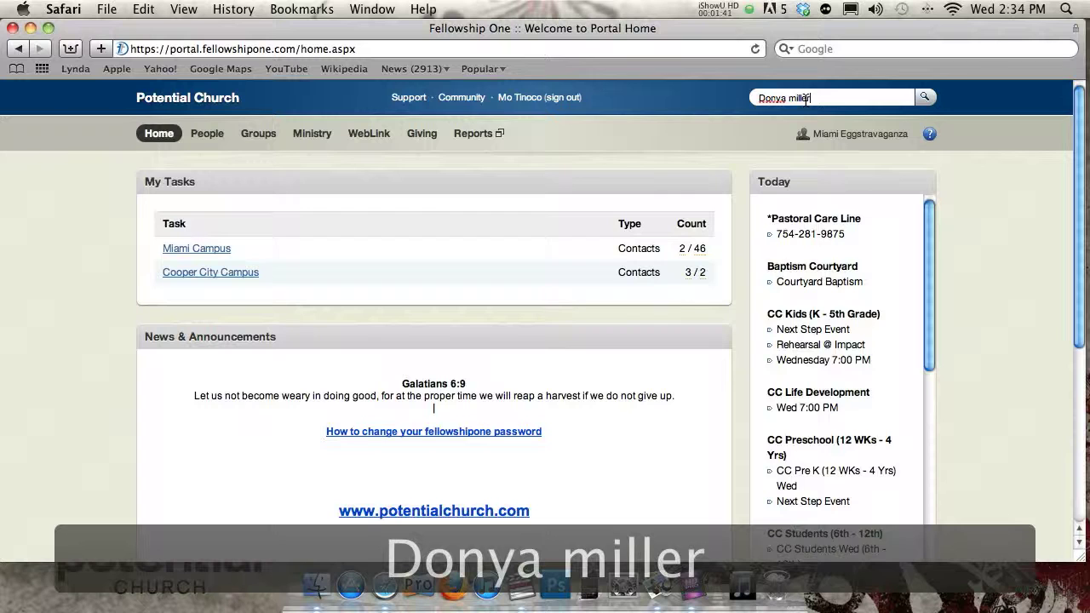
key("Left")
key("Left")
key("Left")
key("Left")
key("Left")
key("Right")
key("Right")
key("Right")
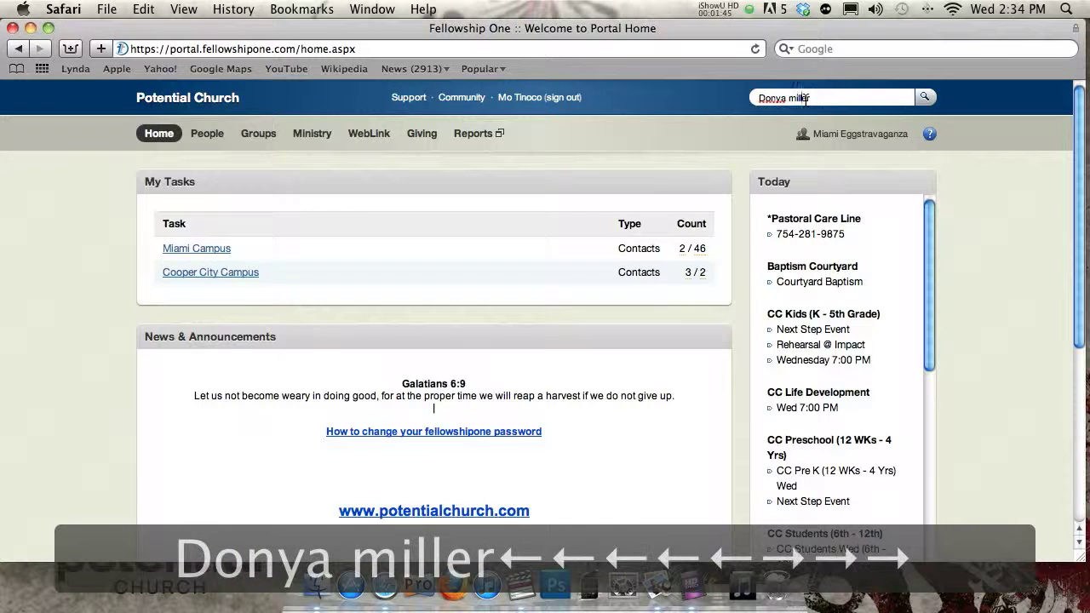
key("Return")
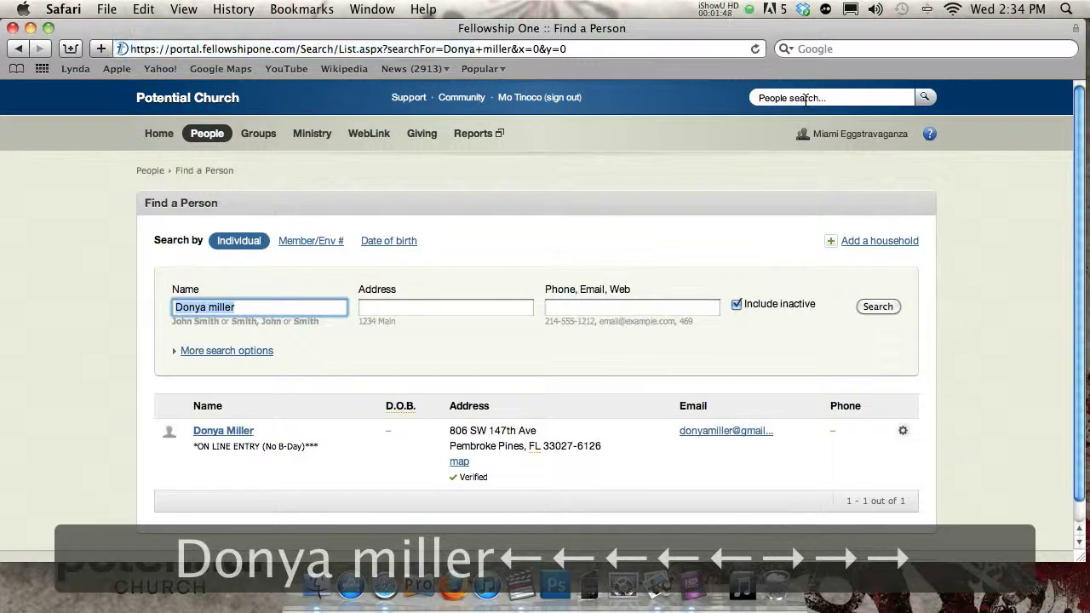
- Go back to the portal home and rerun the people search for her full name
left_click(159, 132)
left_click(771, 98)
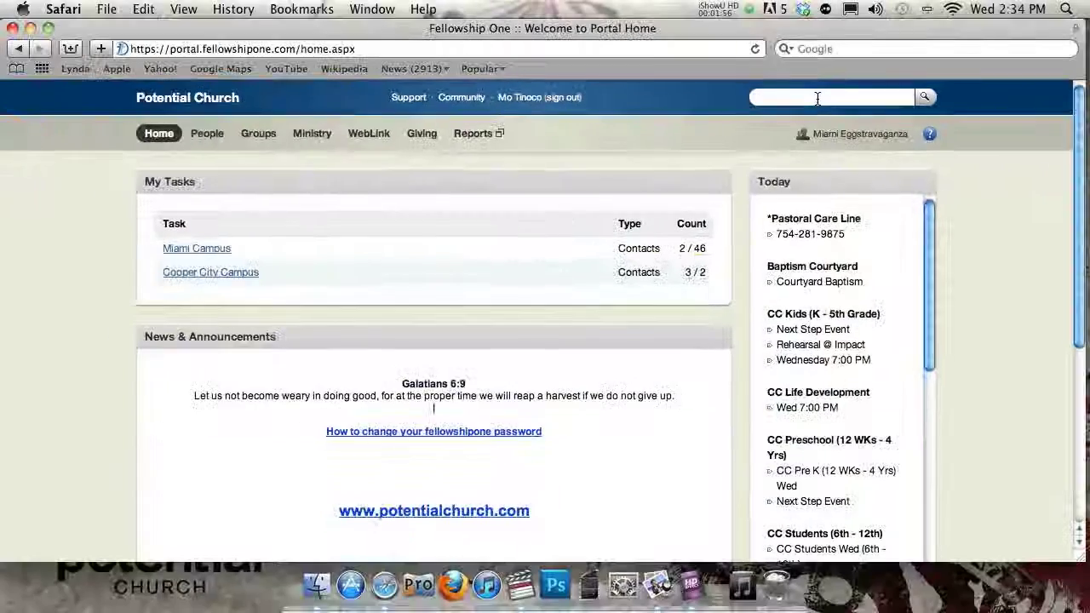
left_click(652, 103)
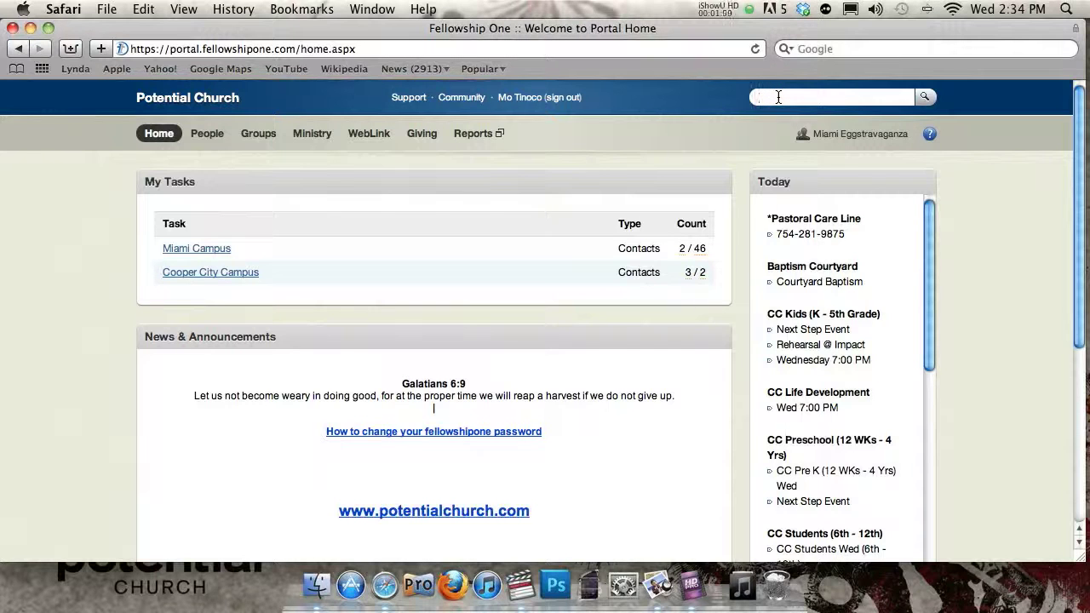
key("Return")
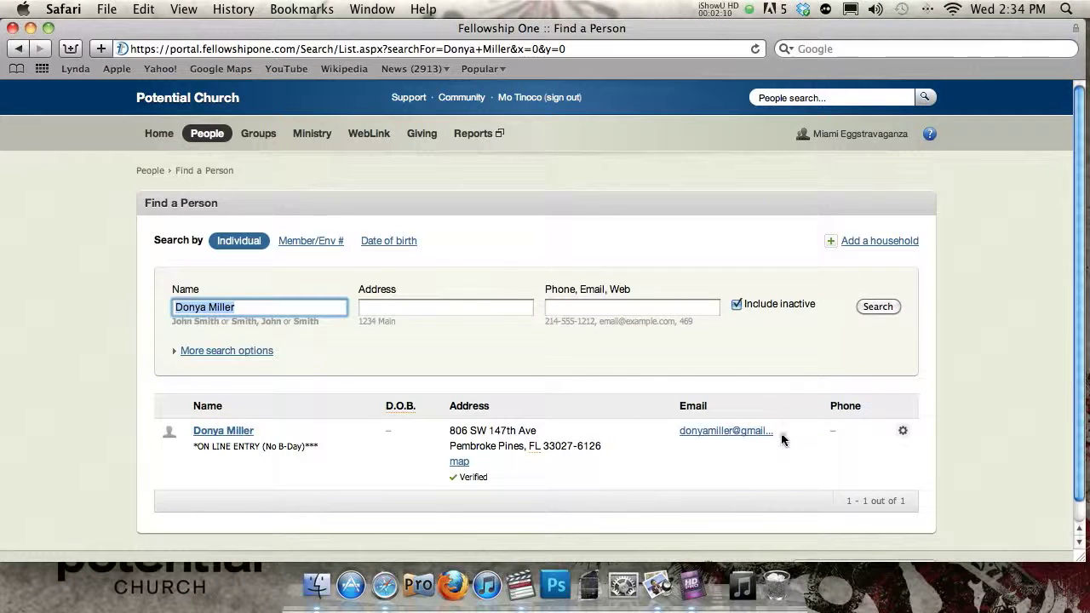
left_click(793, 97)
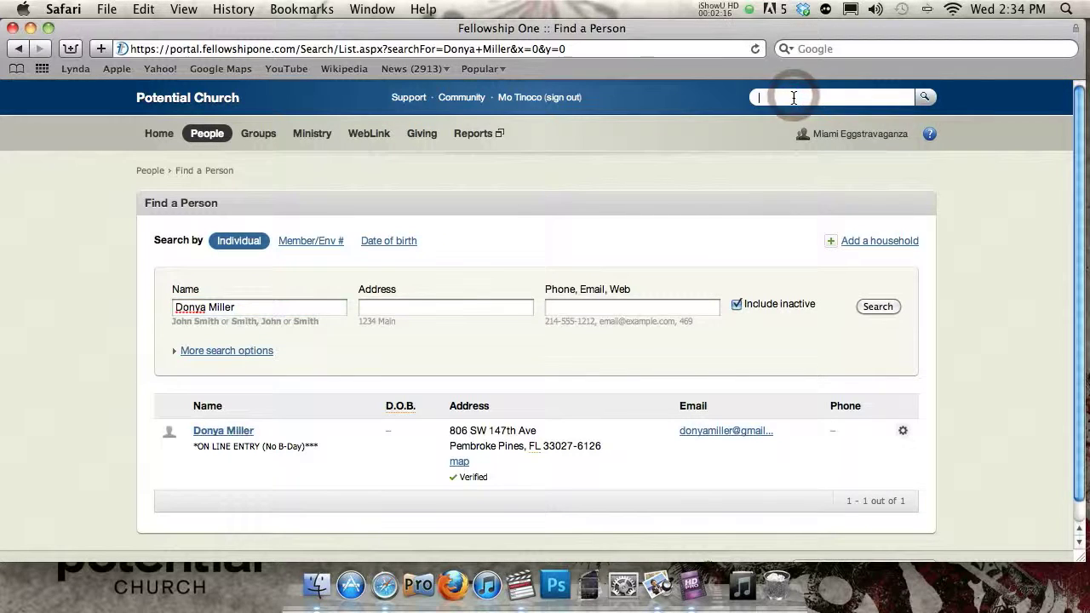
type("marty McFly")
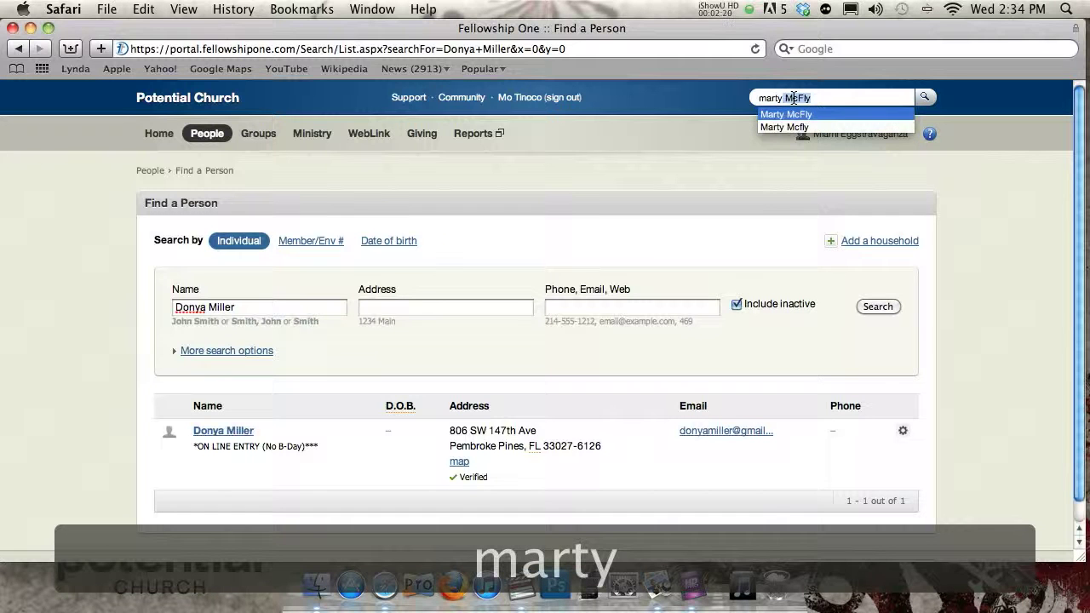
left_click(830, 97)
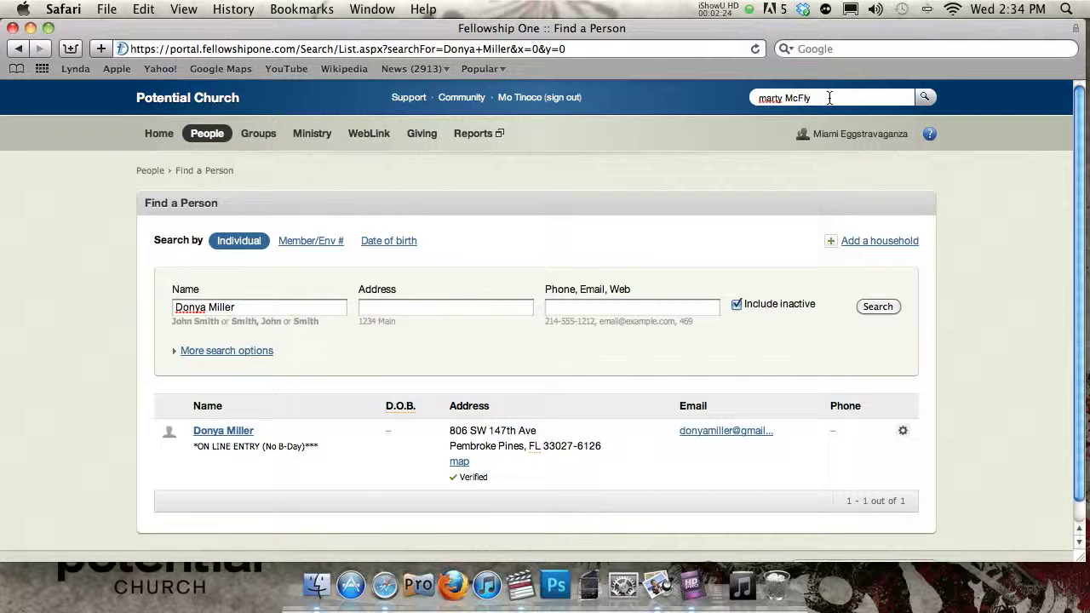
key("Return")
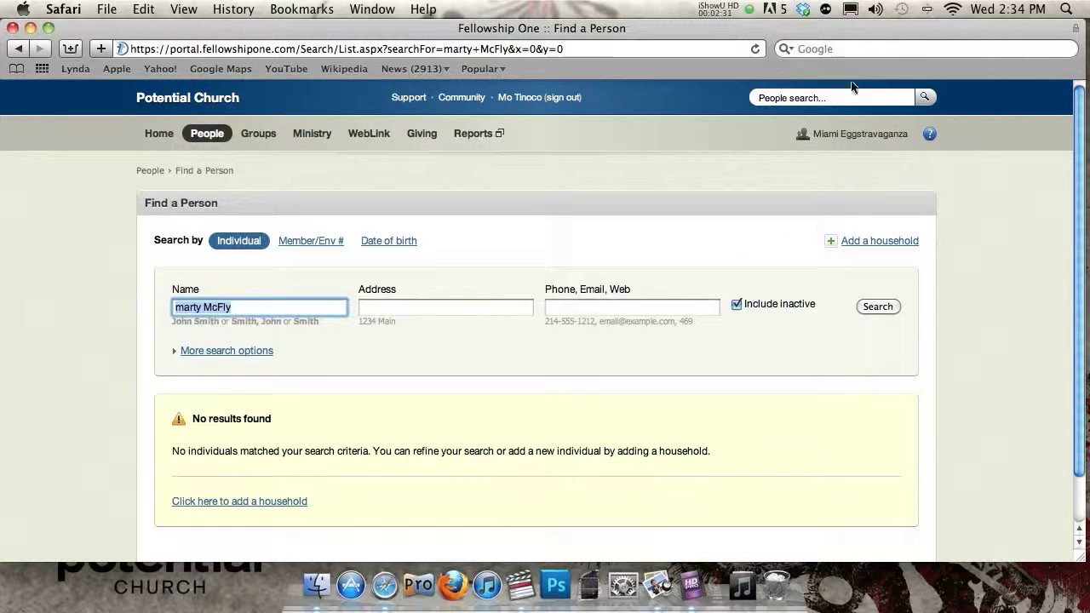
left_click(836, 100)
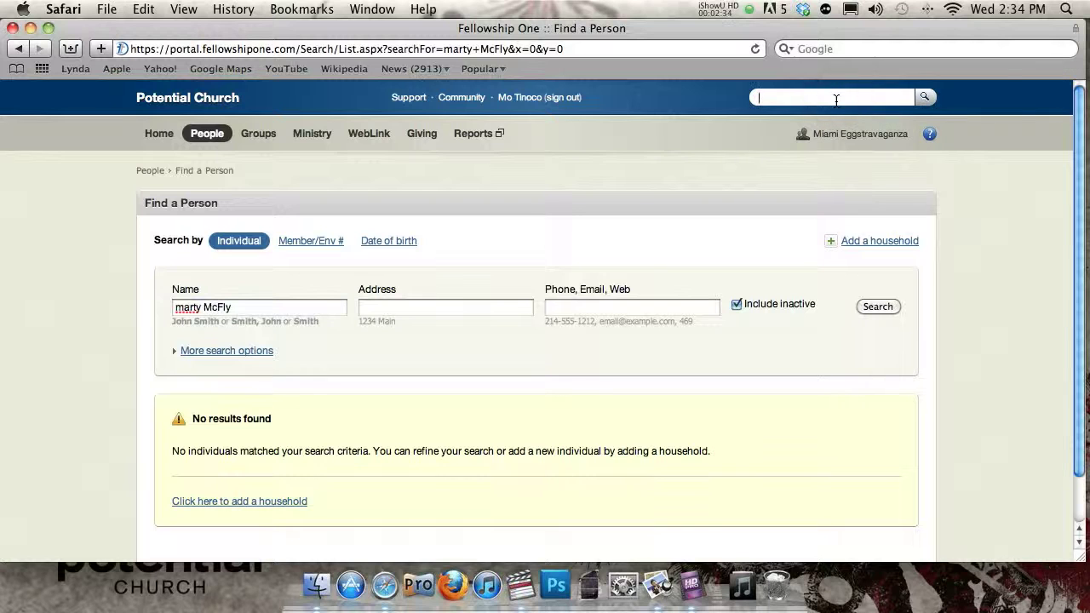
type("Donya")
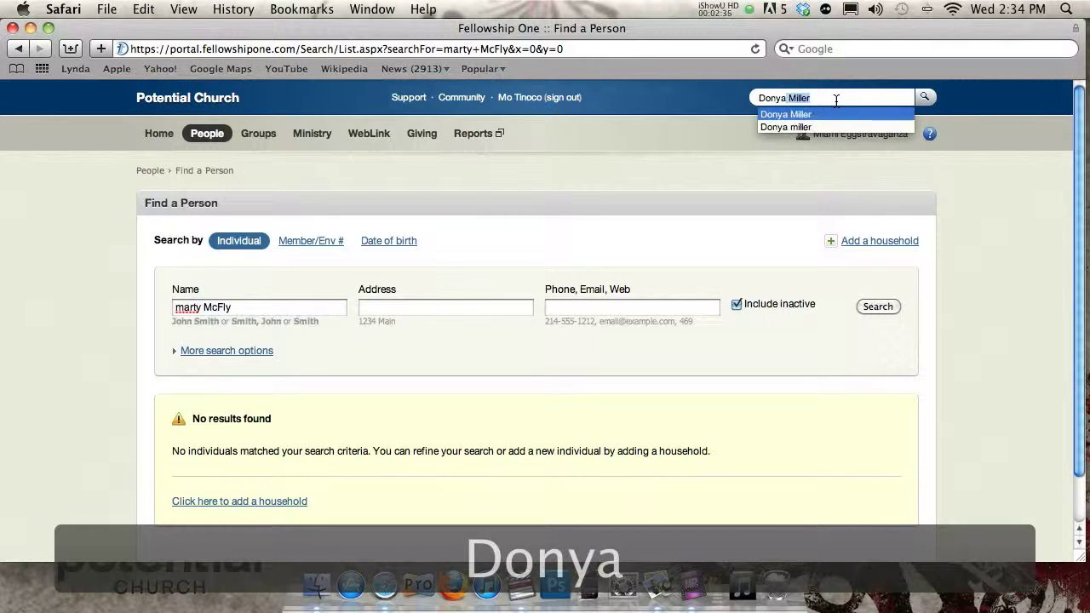
left_click(836, 97)
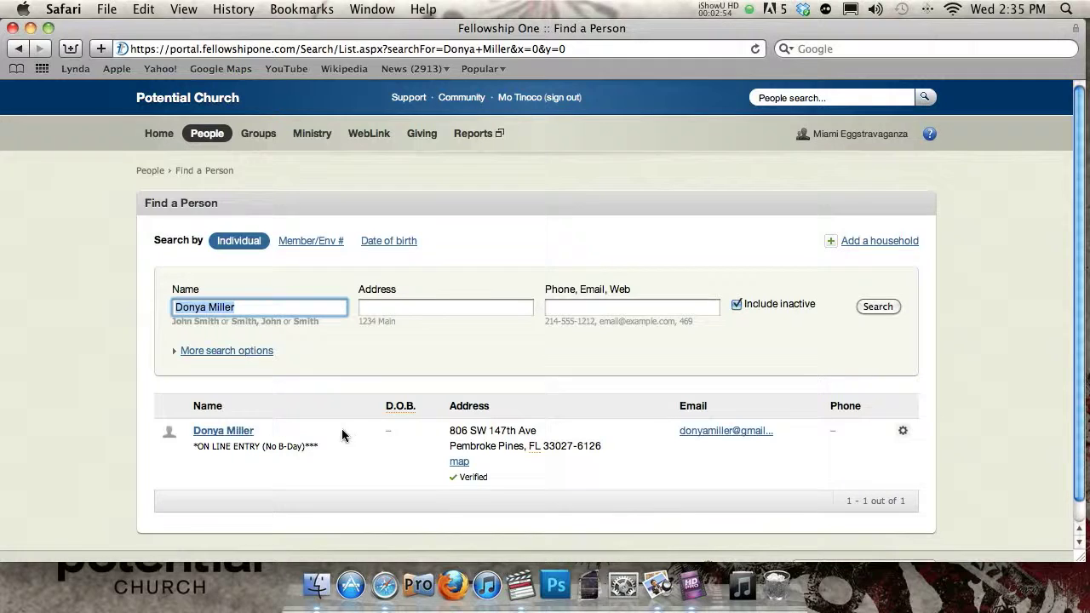
left_click(224, 433)
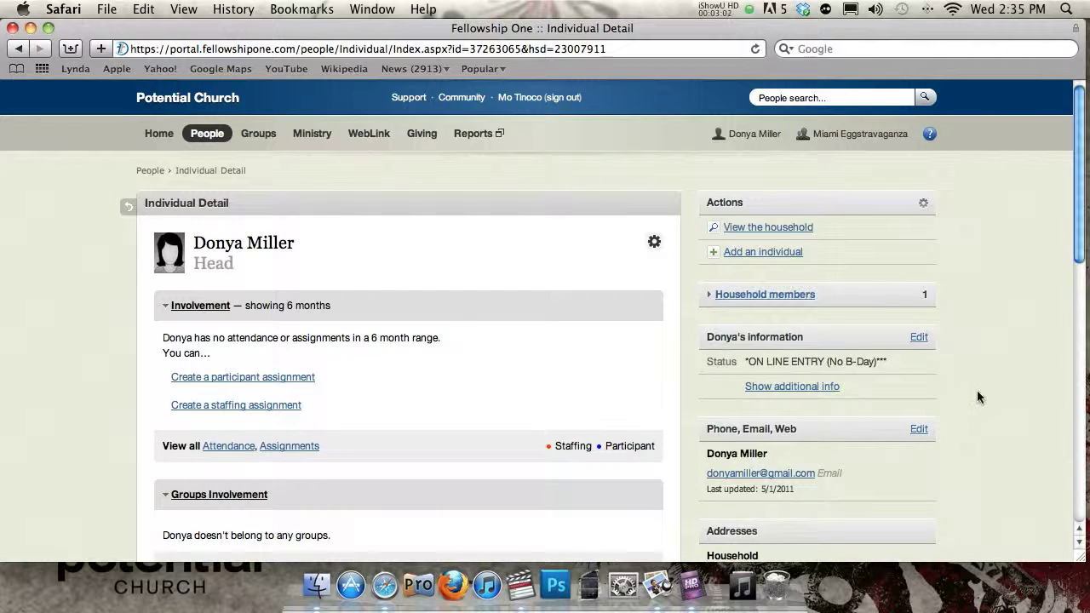
- Review her Individual Detail page, then edit her Phone, Email, Web details
scroll(748, 471, "down", 5)
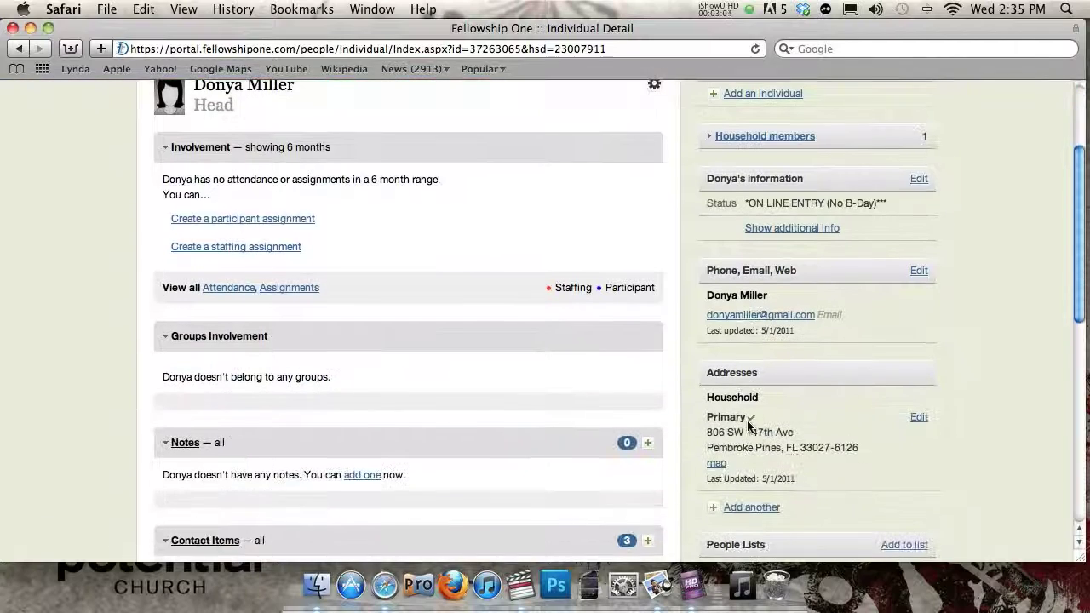
scroll(770, 343, "up", 5)
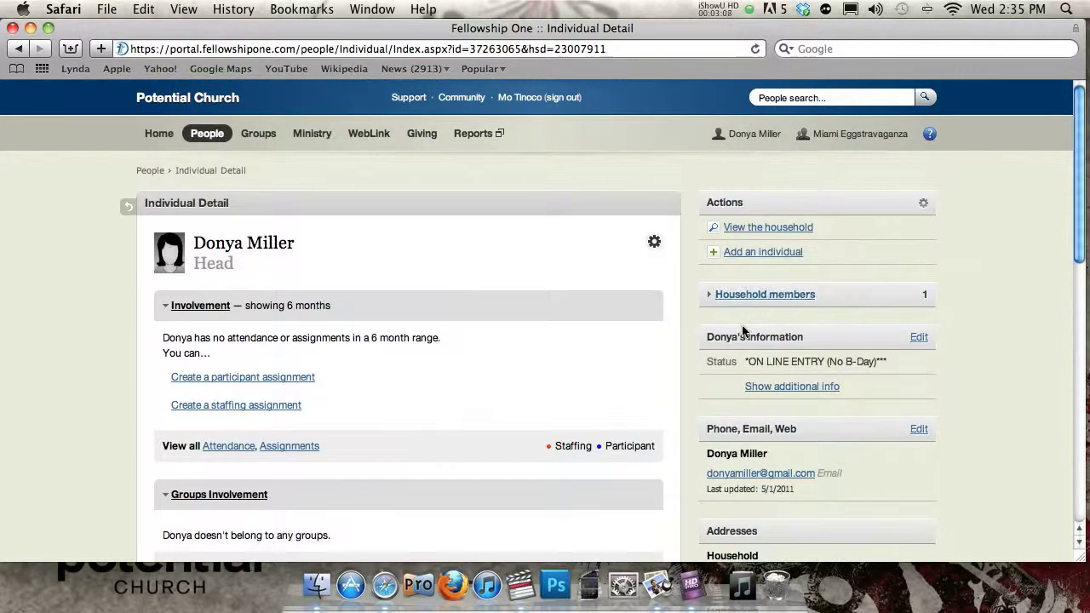
scroll(741, 339, "down", 3)
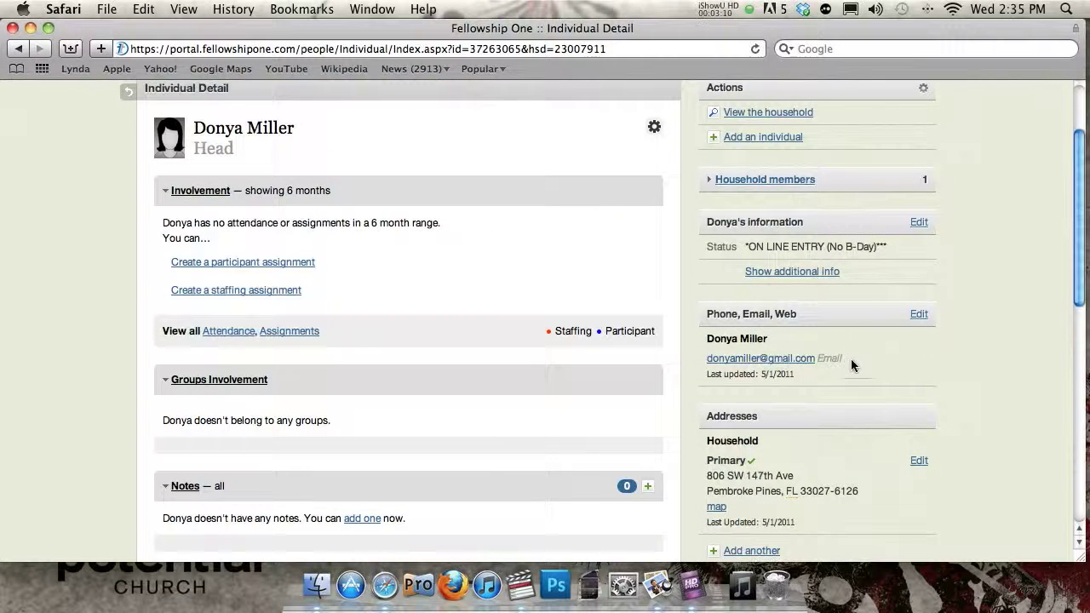
scroll(686, 357, "up", 3)
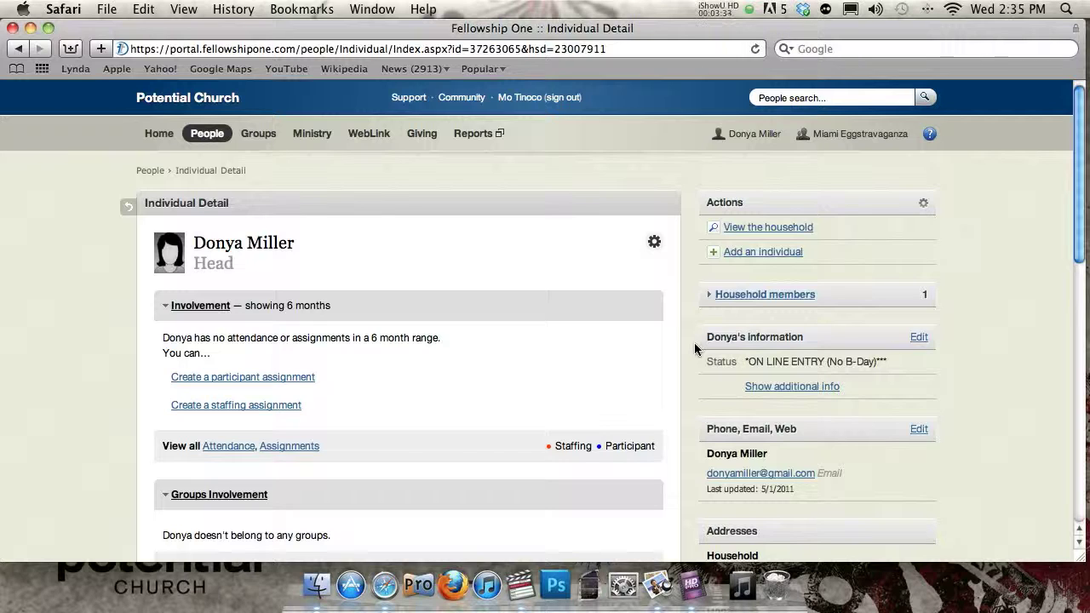
left_click(917, 430)
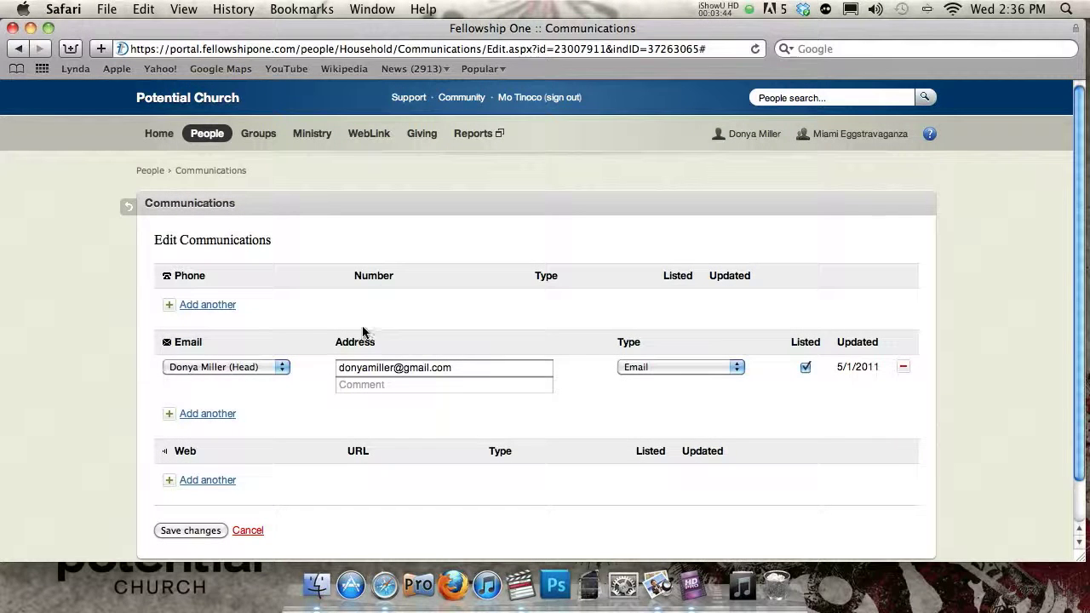
- Add a new phone row assigned to the head of household
scroll(305, 332, "down", 3)
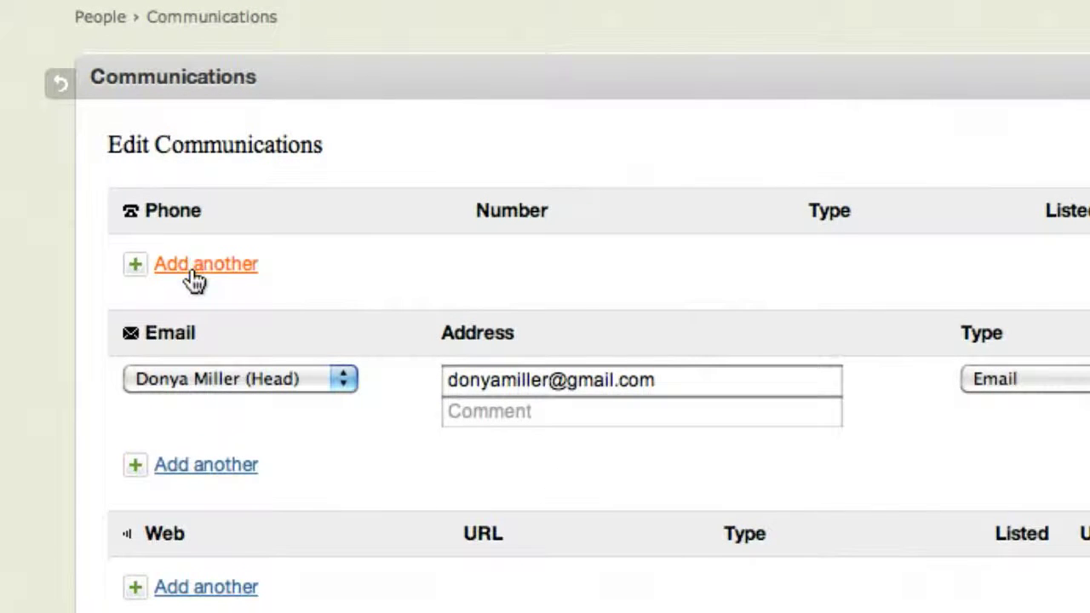
left_click(192, 273)
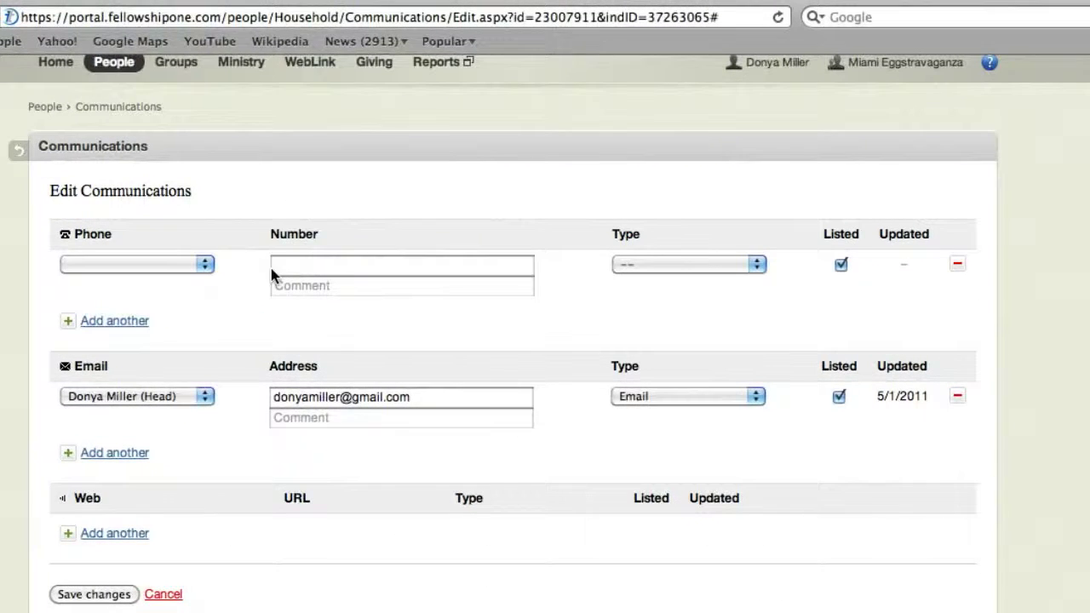
left_click(173, 264)
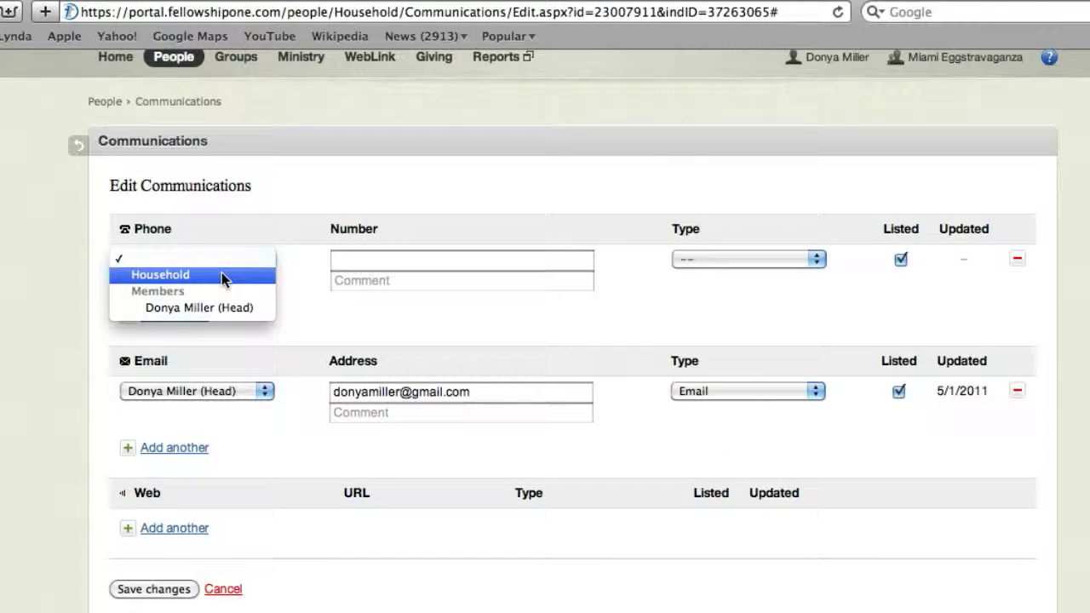
left_click(221, 293)
left_click(202, 260)
left_click(207, 290)
- Enter a phone number for the new row and set its type to Mobile
left_click(378, 245)
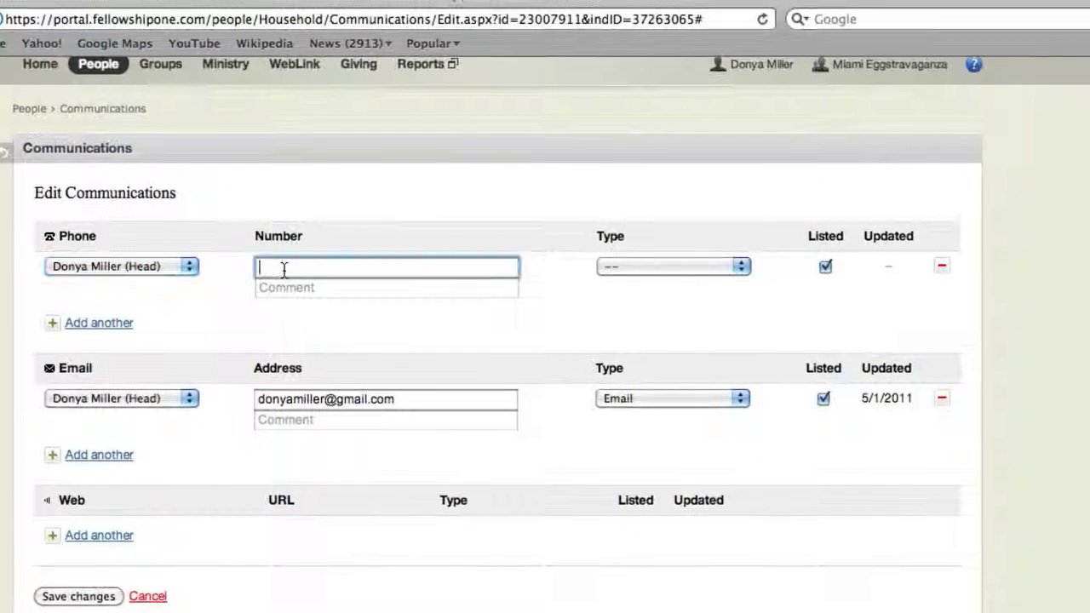
key("BackSpace")
key("BackSpace")
key("BackSpace")
key("BackSpace")
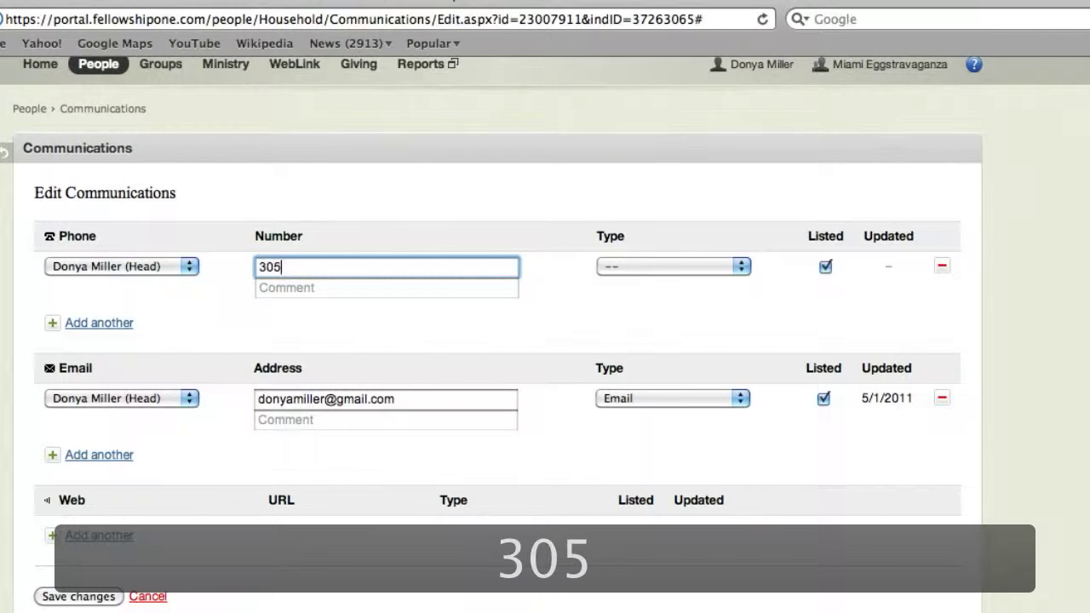
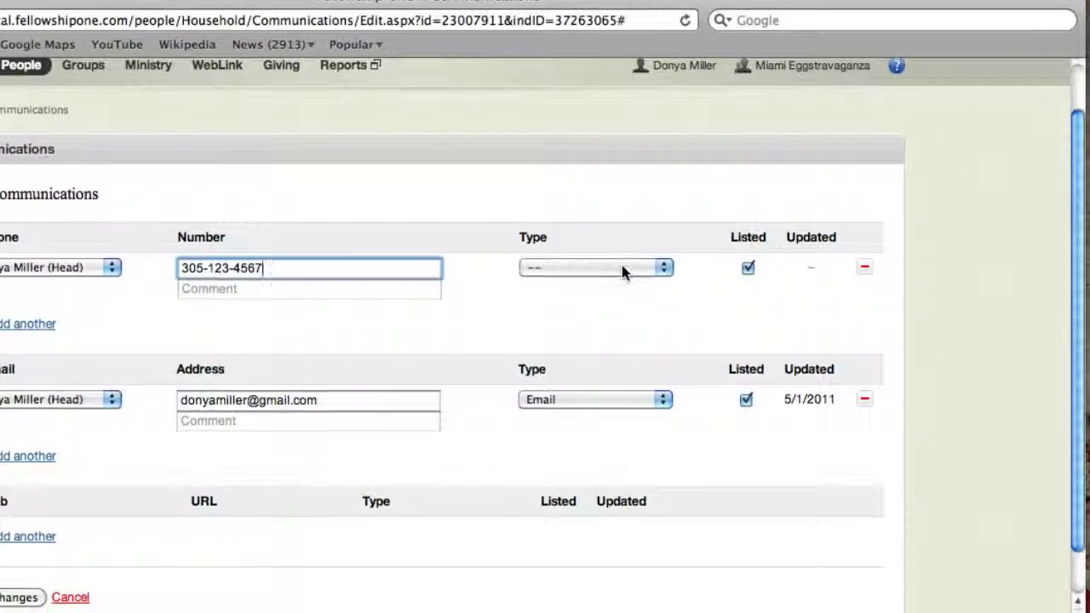
left_click(621, 272)
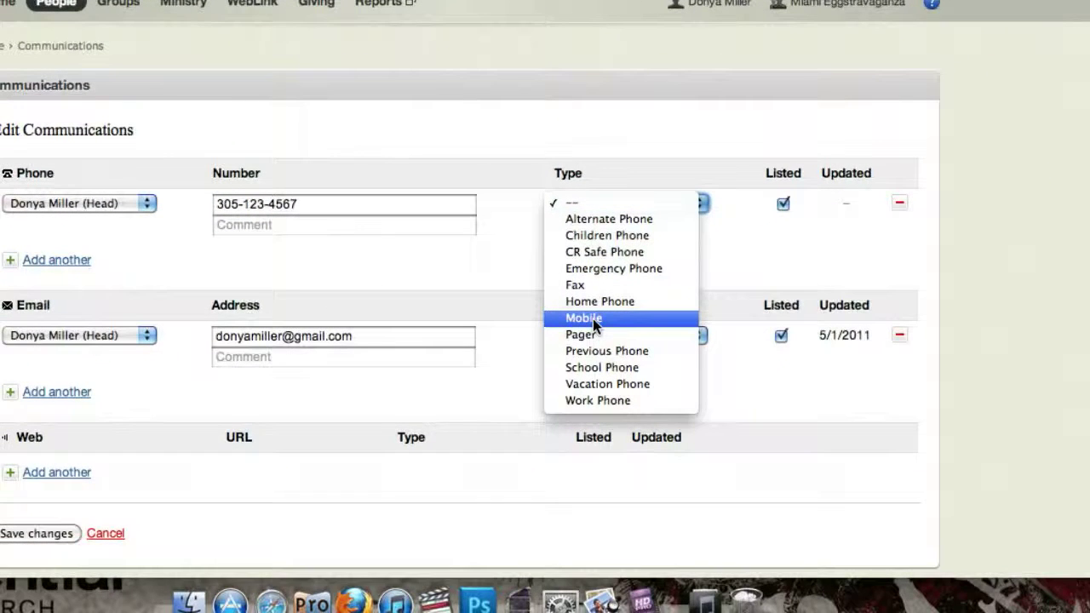
left_click(593, 319)
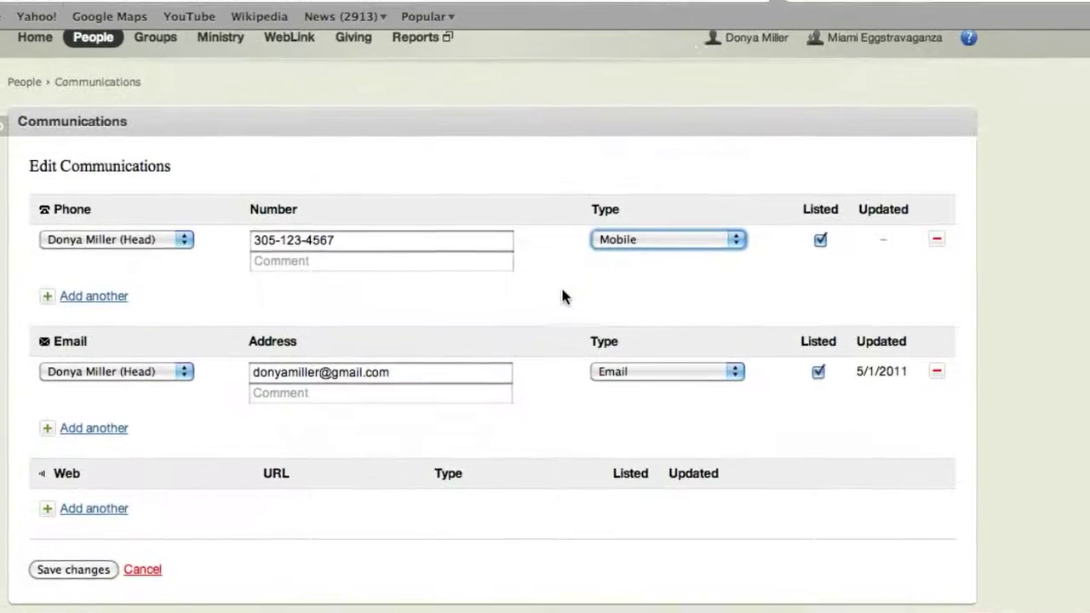
left_click(660, 246)
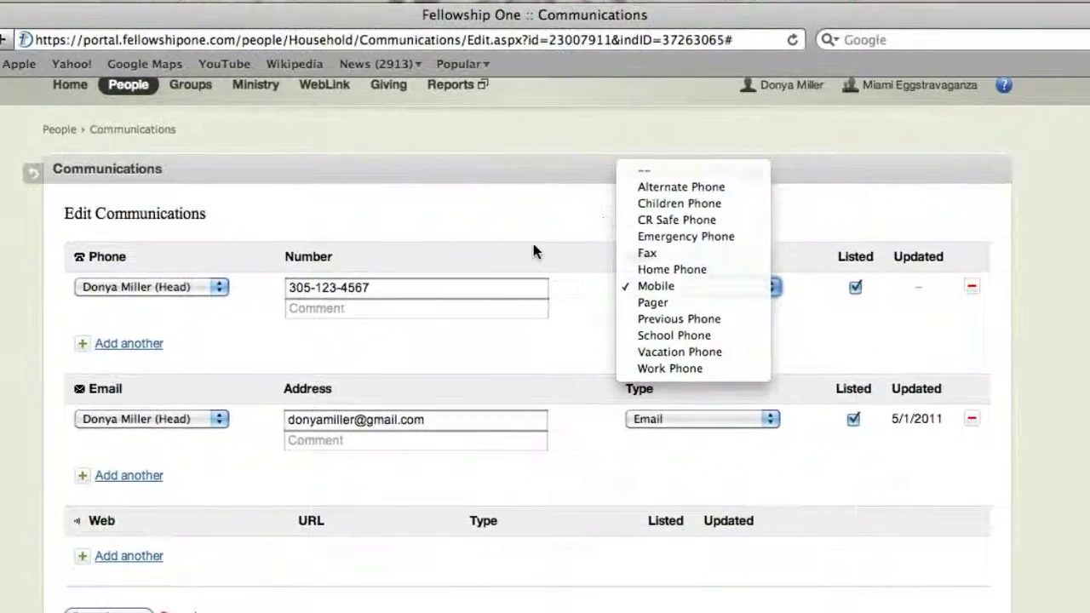
left_click(537, 244)
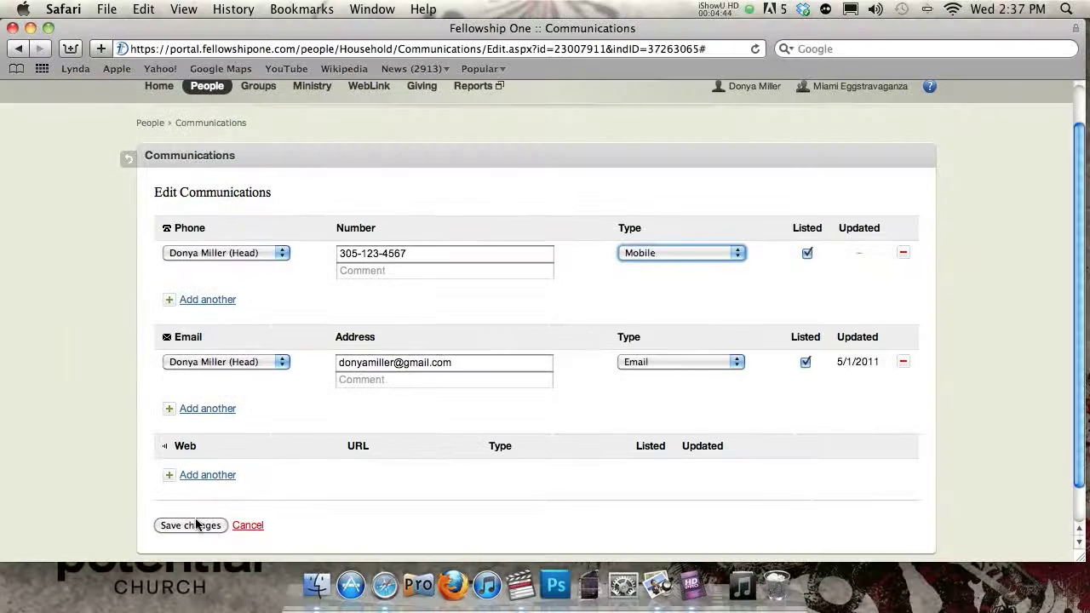
- Remove the phone entry after confirming, and save the communication changes
left_click(904, 253)
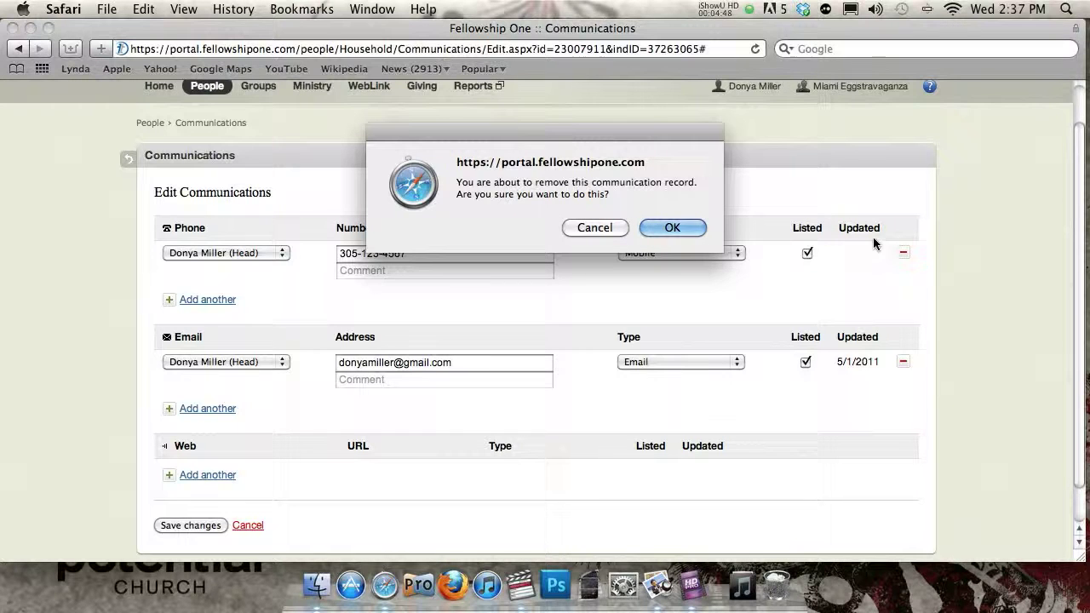
left_click(672, 228)
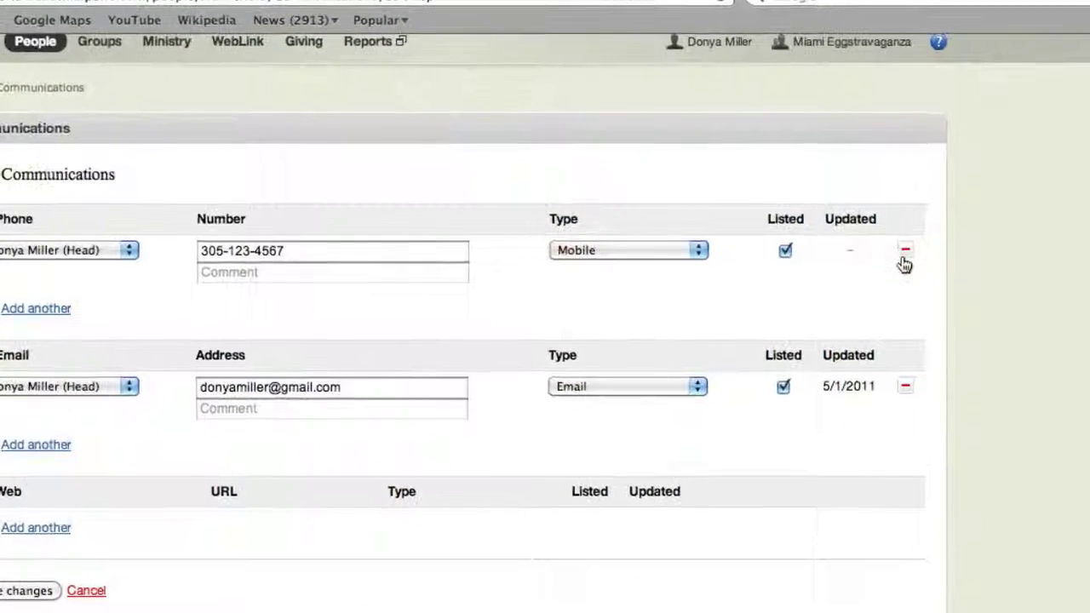
left_click(903, 252)
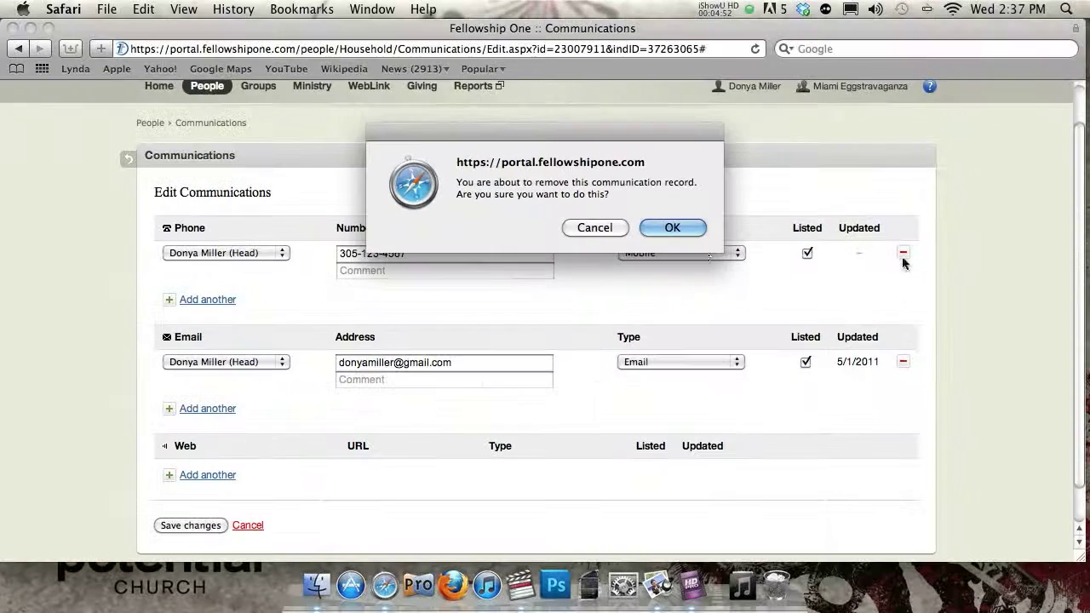
left_click(582, 223)
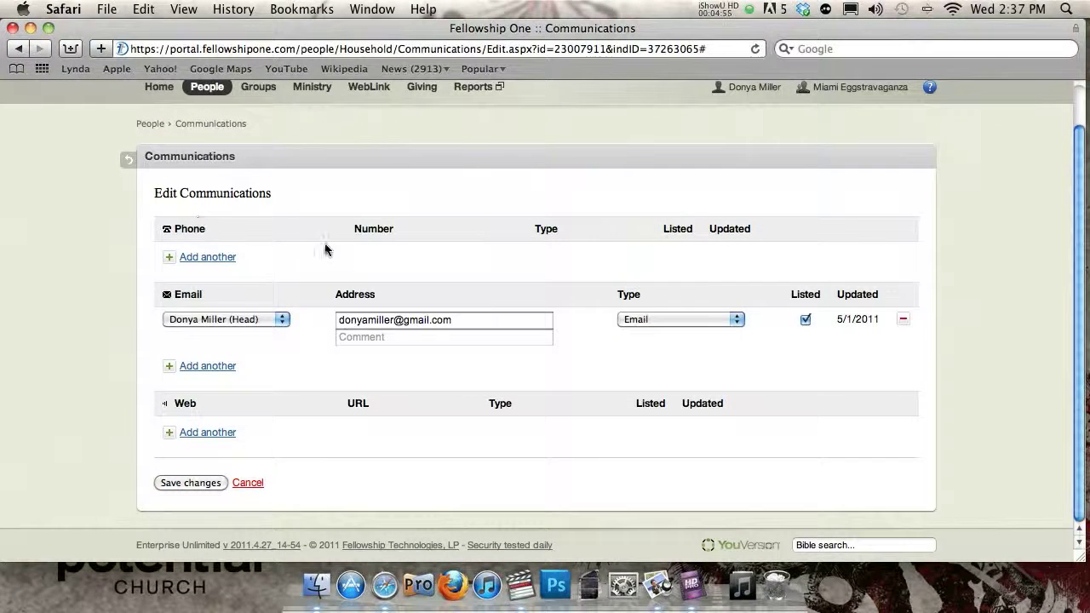
left_click(189, 483)
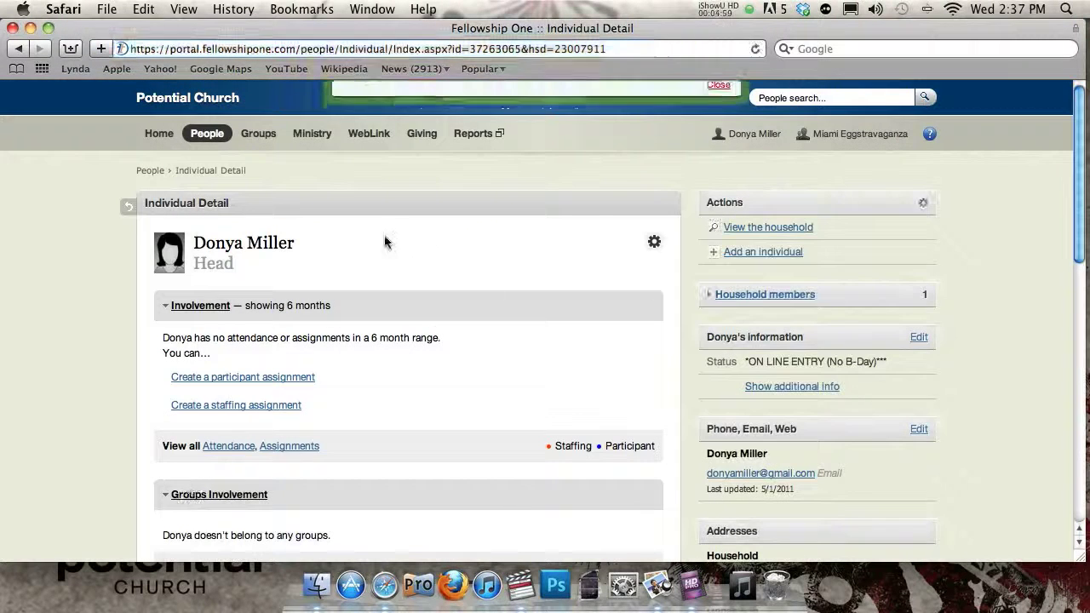
- Close the Communications-updated notice and check that only the email is listed
left_click(717, 134)
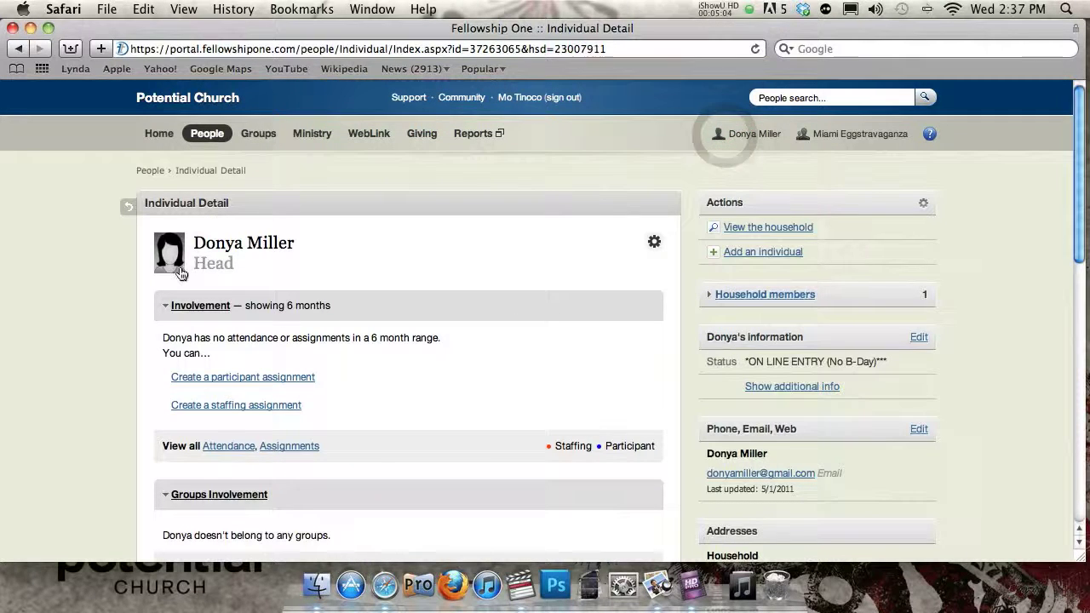
scroll(180, 272, "down", 3)
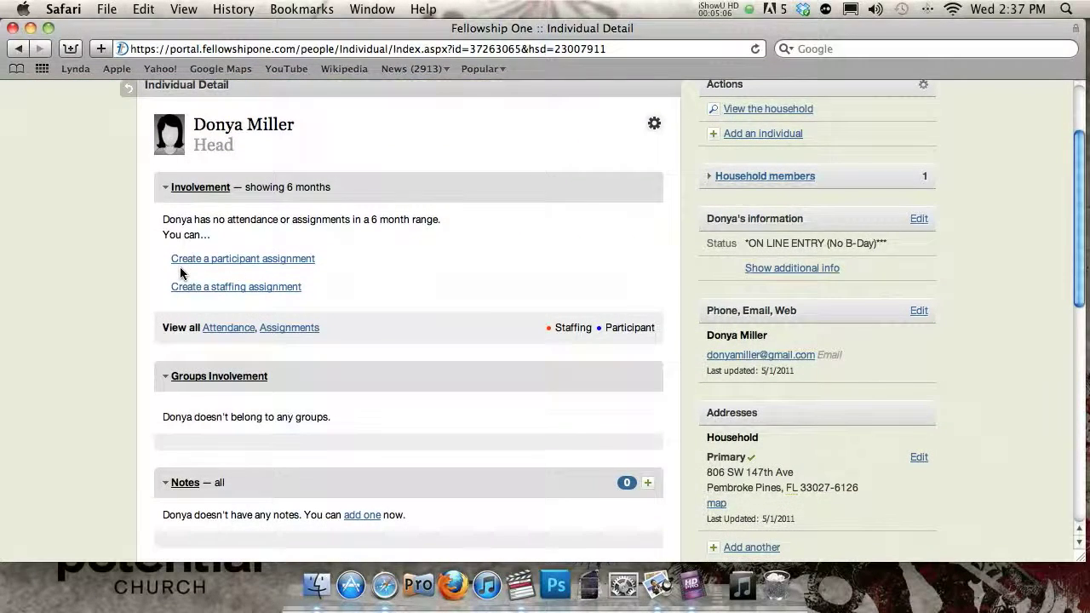
scroll(179, 267, "up", 3)
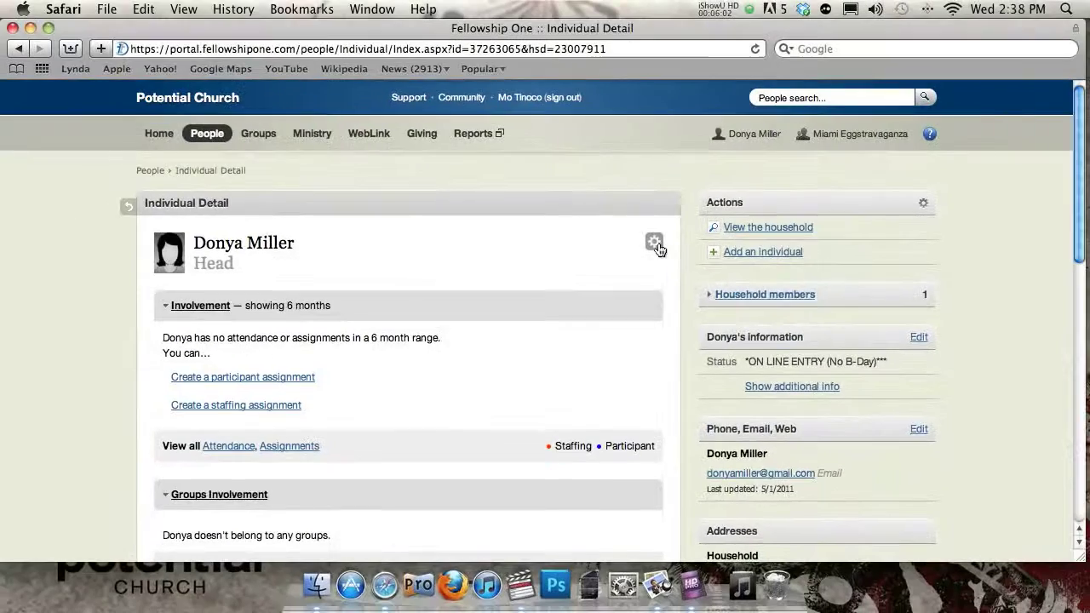
- Enter a TV Prayer Line contact form for the 5/15/2011 10:30 AM Cooper City service
left_click(654, 243)
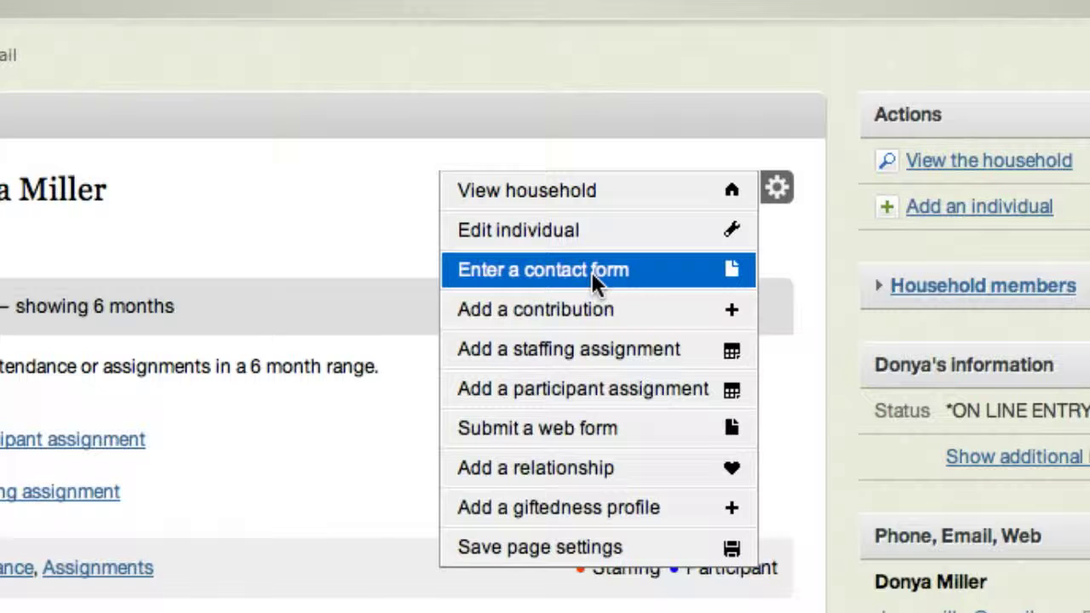
left_click(591, 272)
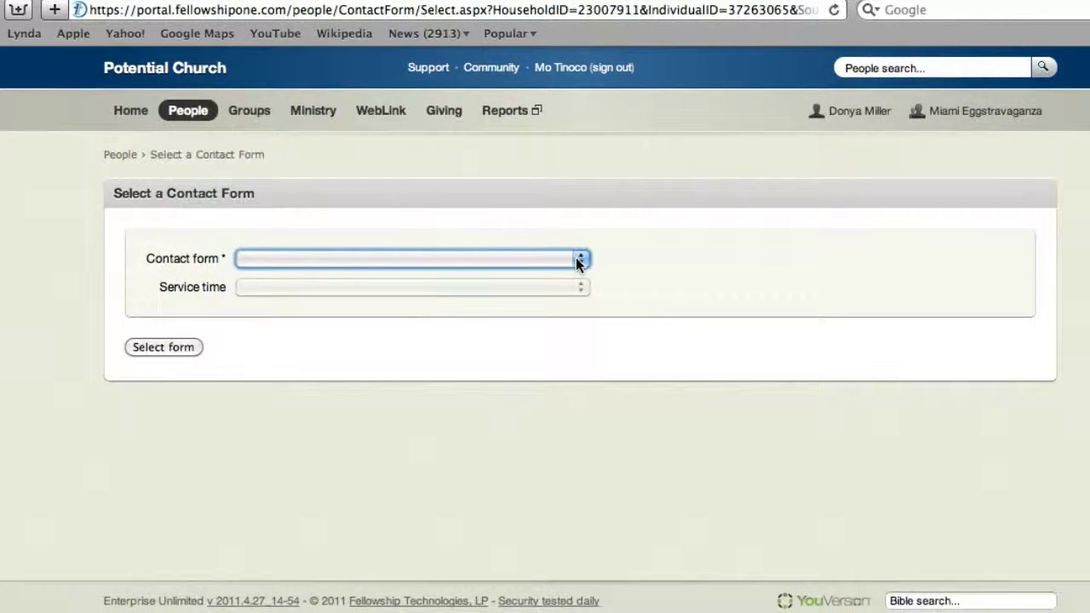
left_click(575, 257)
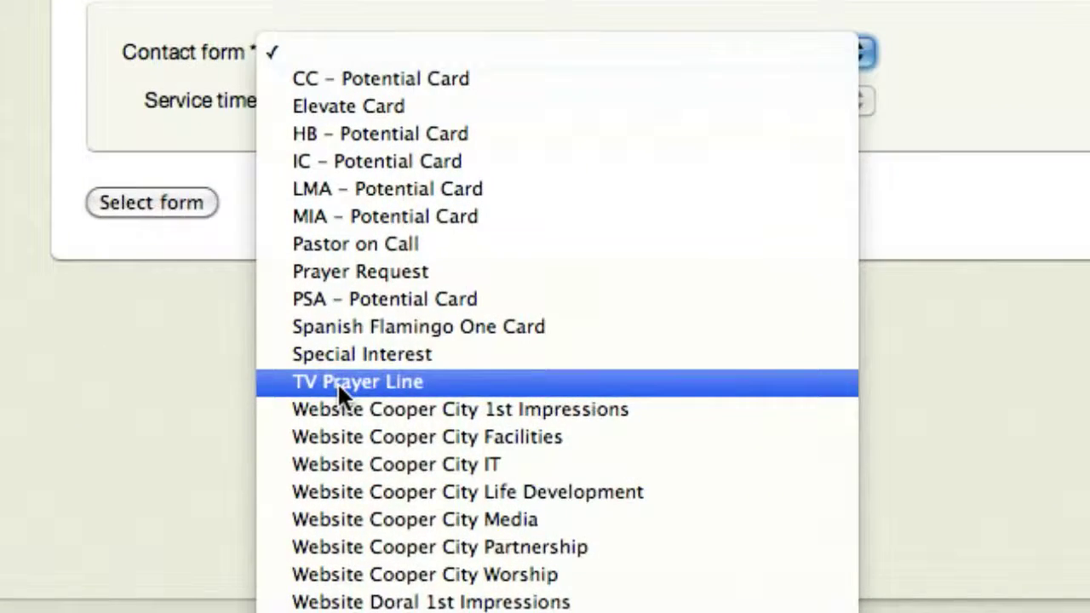
left_click(337, 382)
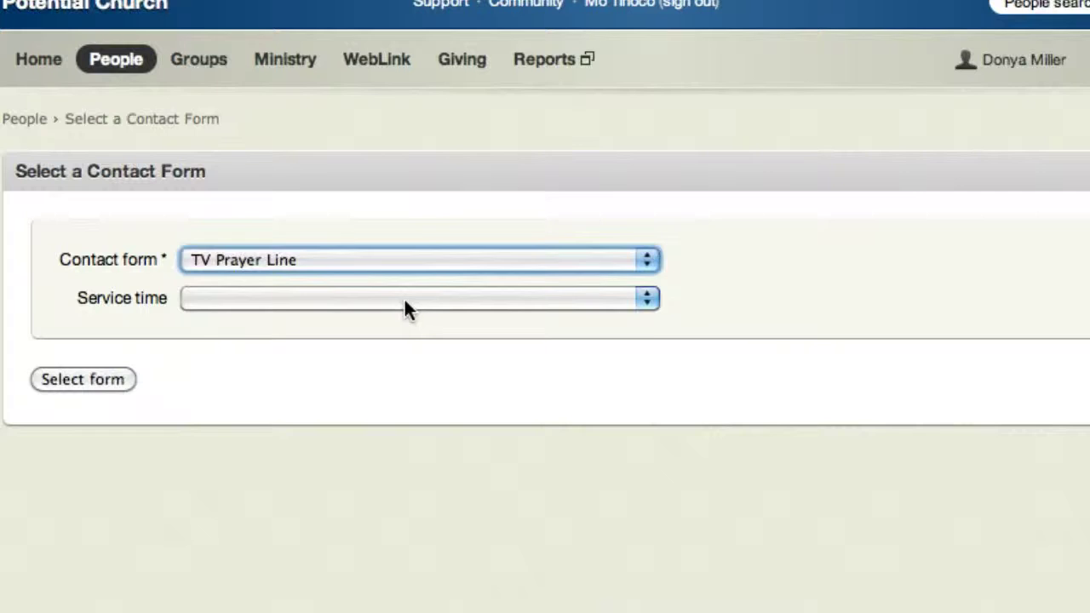
left_click(481, 302)
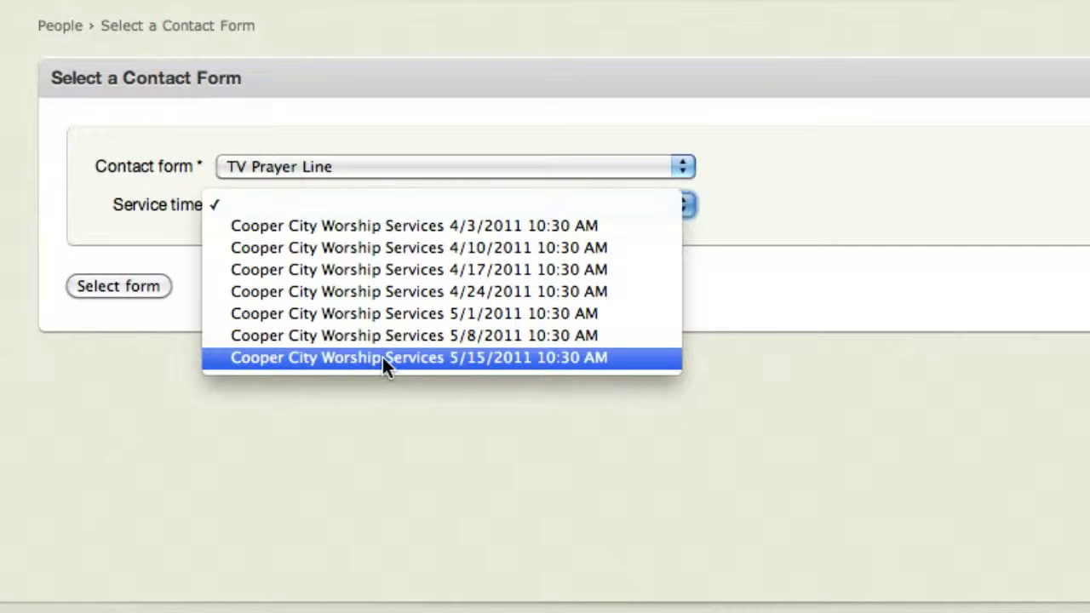
left_click(382, 357)
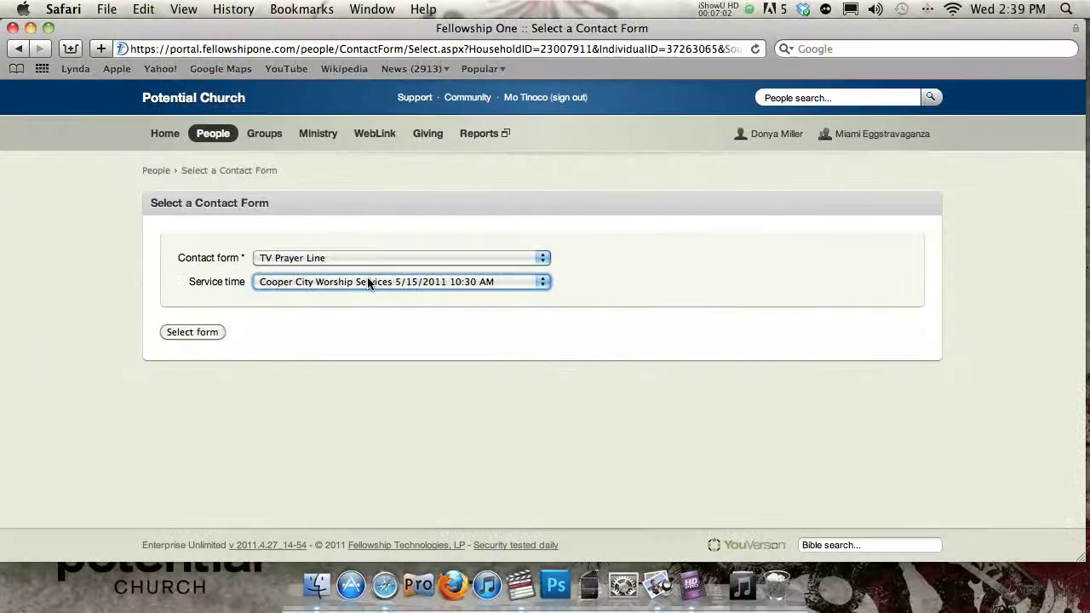
left_click(192, 332)
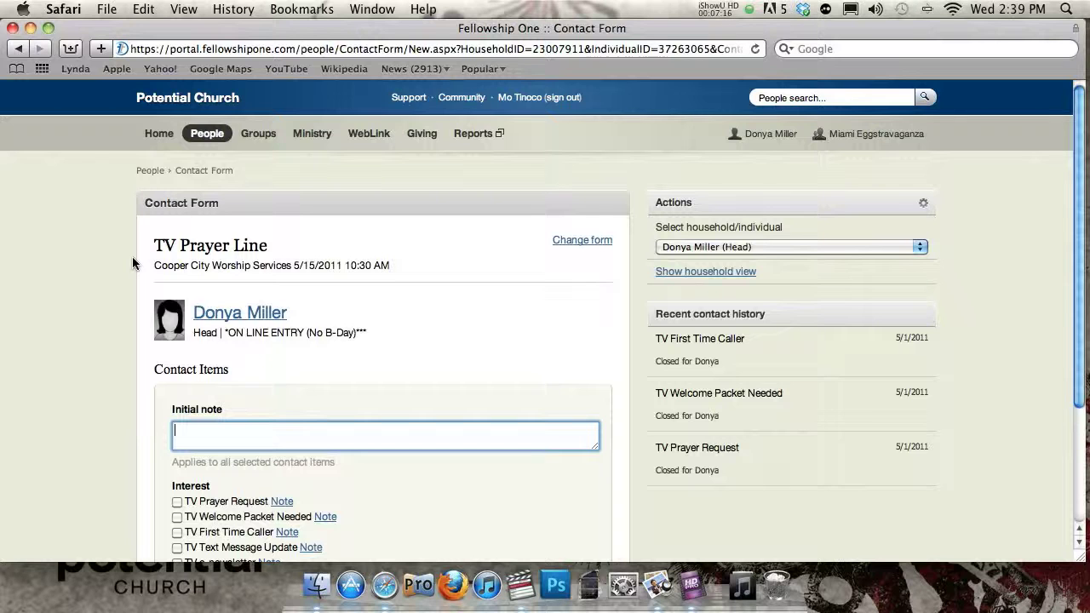
- Scroll to the Interest items and toggle the Note box for TV Prayer Request
scroll(132, 256, "down", 5)
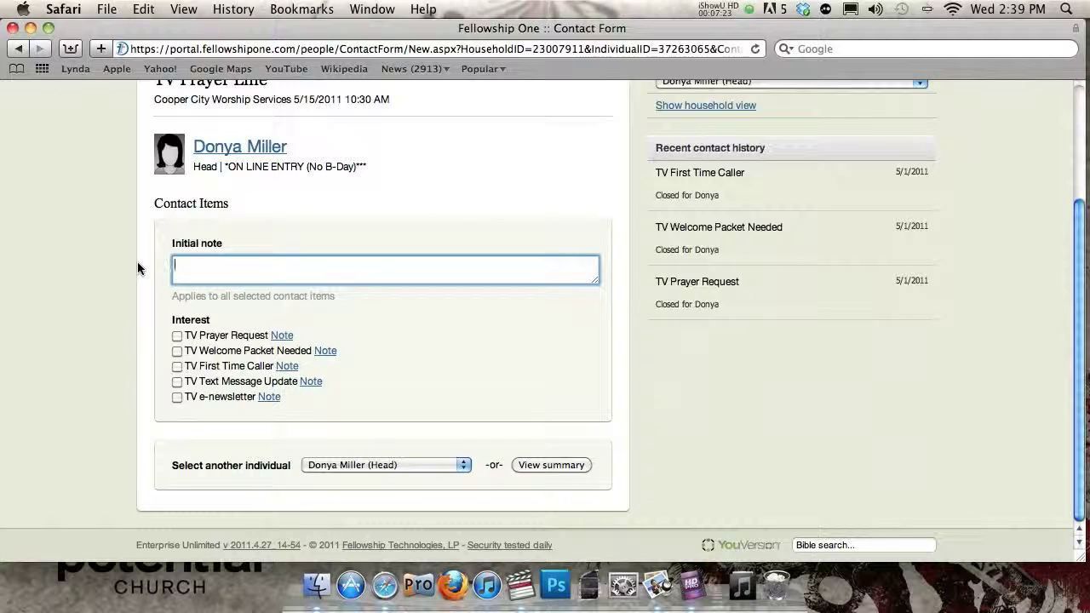
left_click_drag(156, 203, 225, 203)
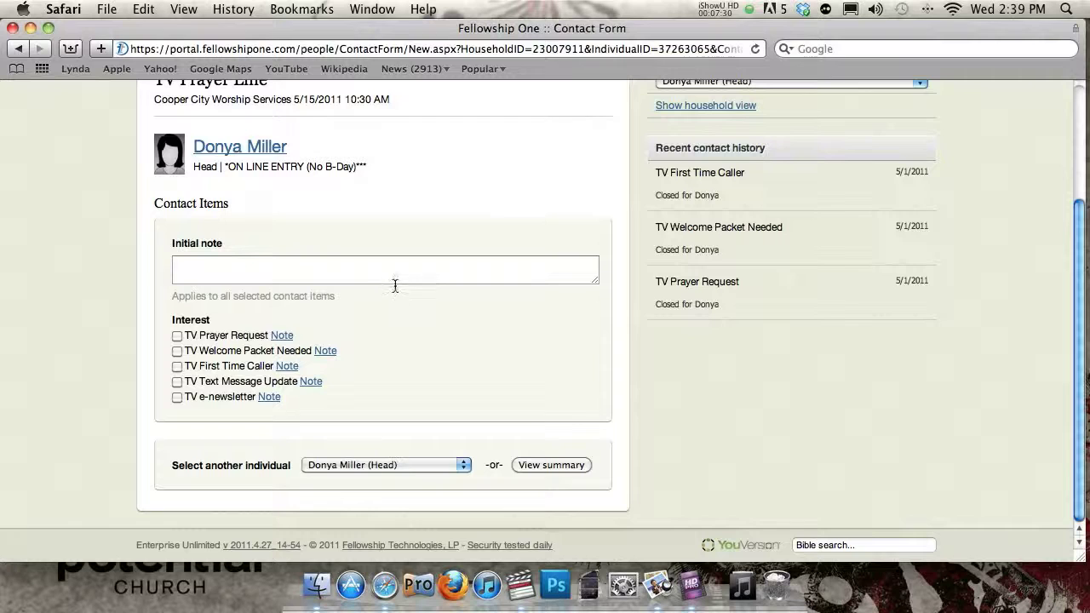
left_click(274, 338)
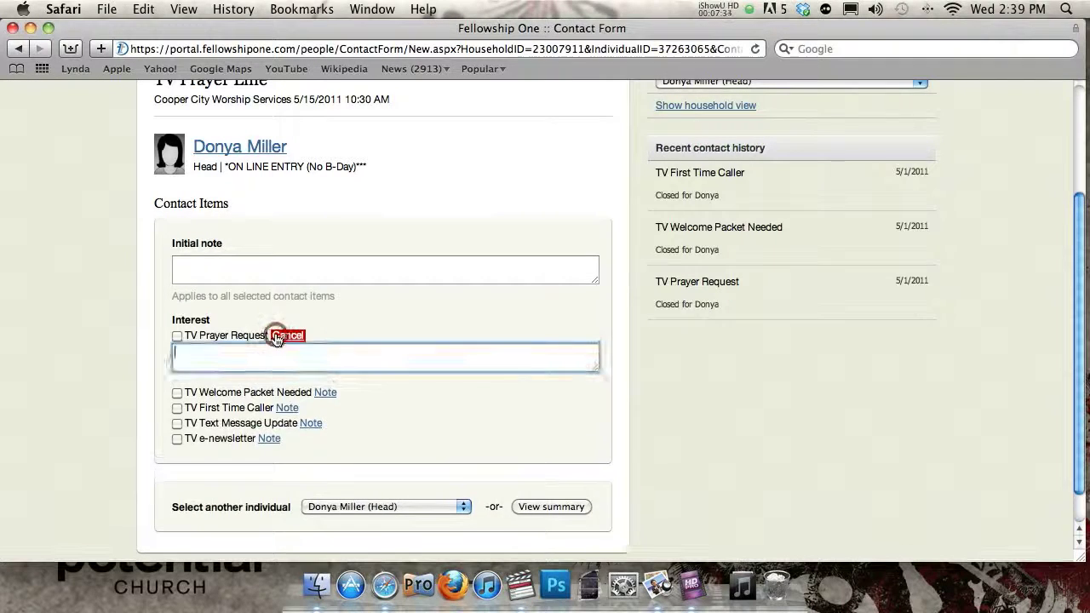
left_click(274, 338)
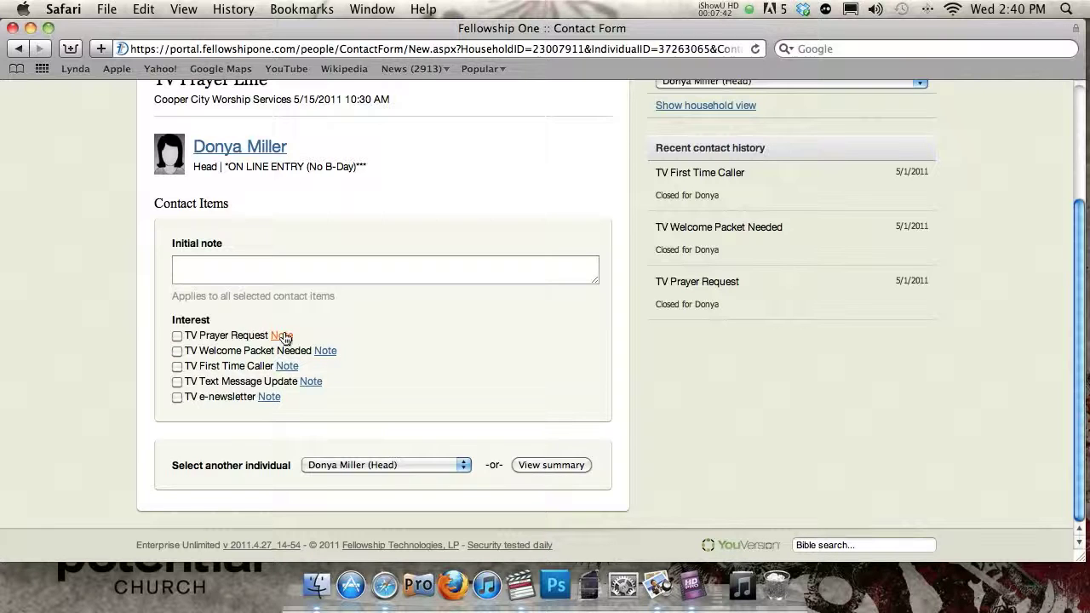
- Write a TV Prayer Request note saying she asked for healing for her son's illness
left_click(282, 338)
left_click(264, 360)
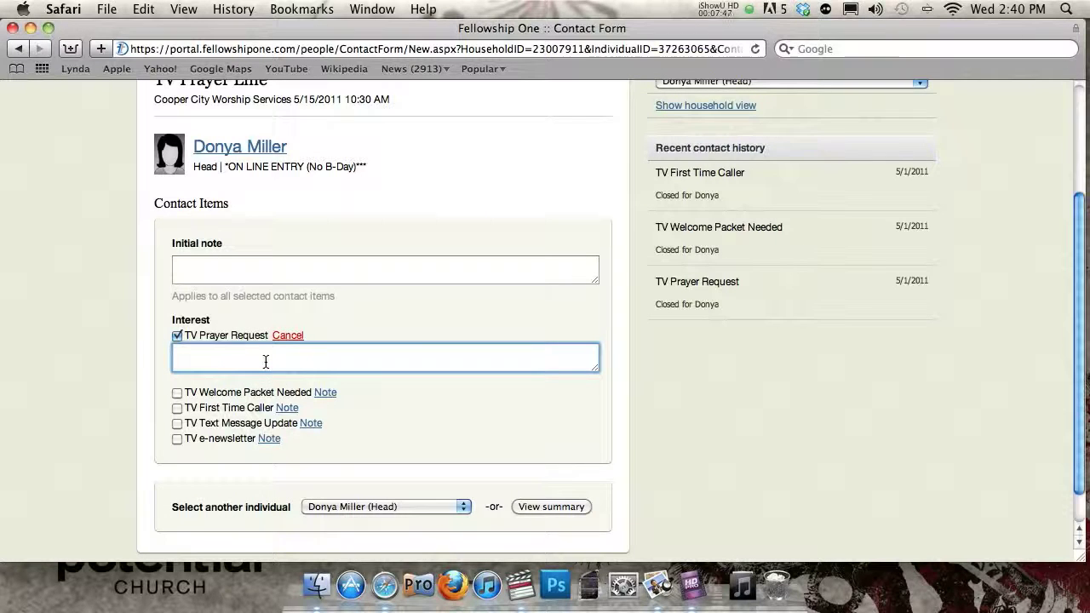
type("She ")
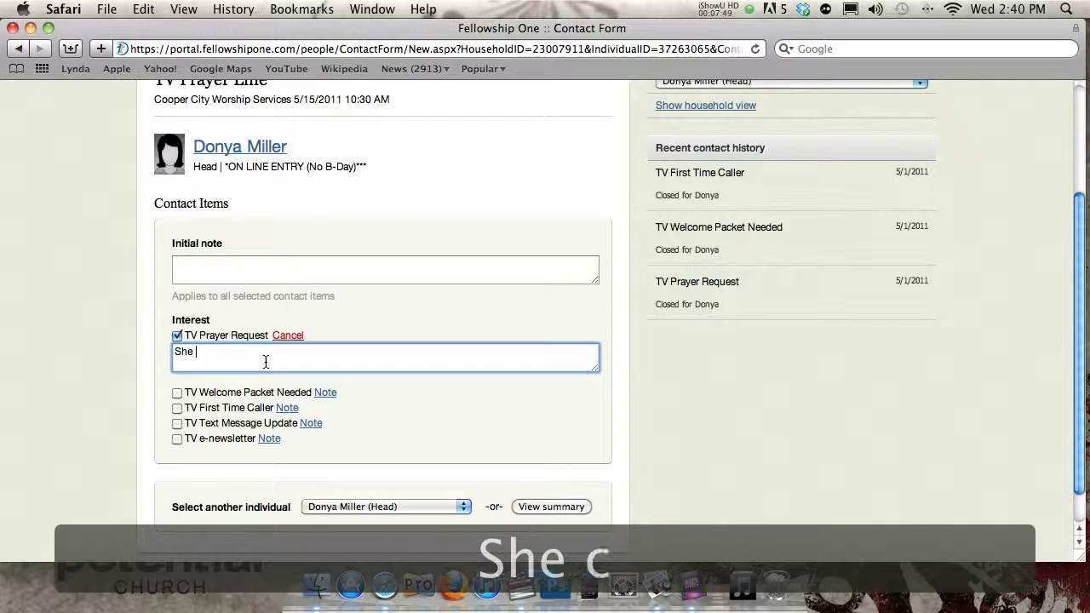
type("called and asked for")
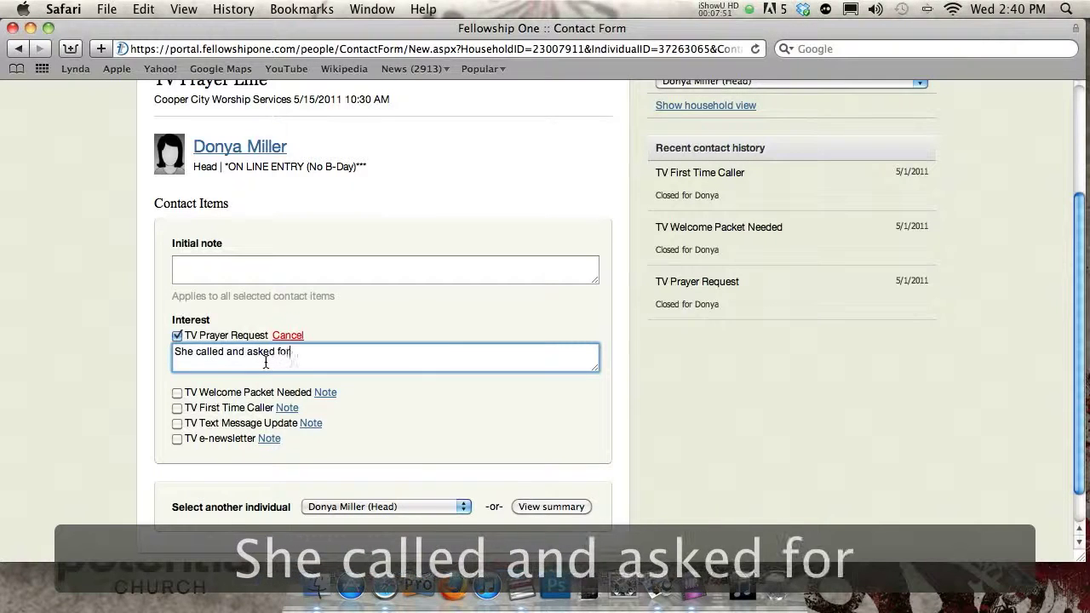
type(" a he")
key("BackSpace")
key("BackSpace")
key("BackSpace")
key("BackSpace")
type("healing for her ")
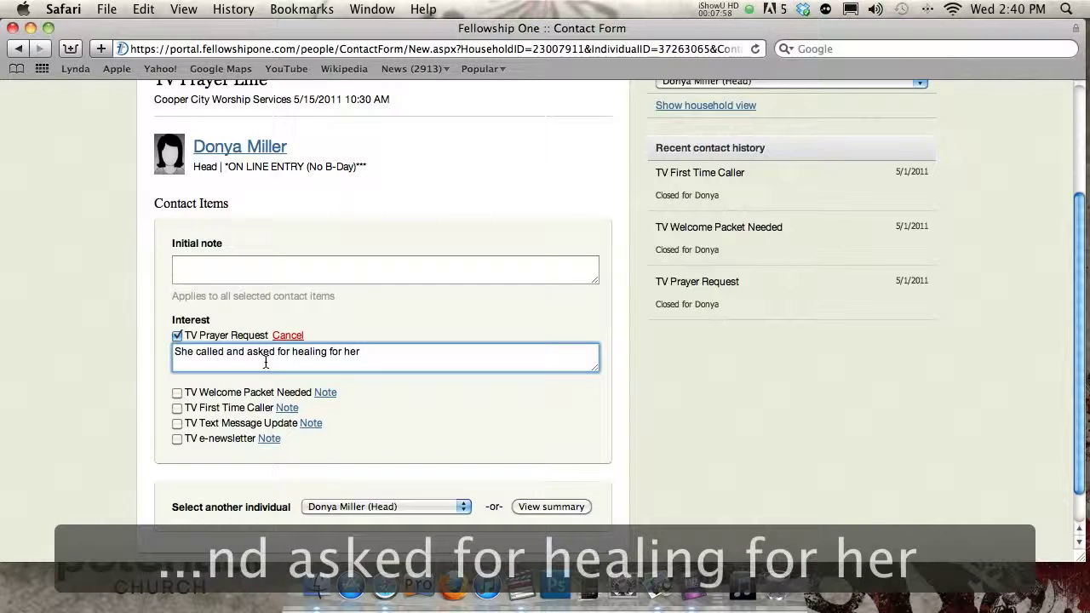
type("son's illness")
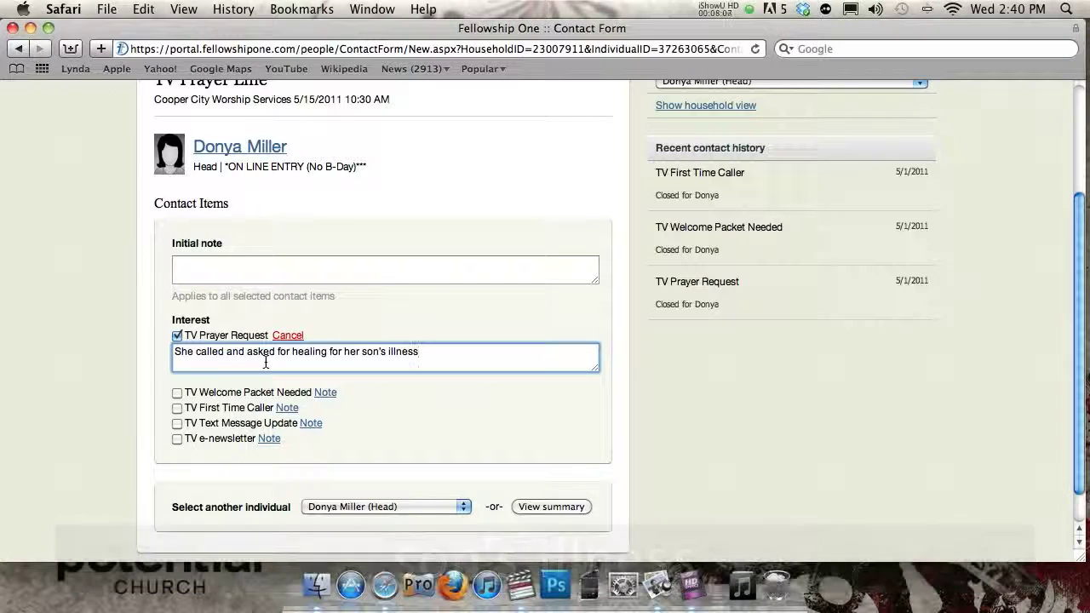
- Replace the prayer request note with 'Pray for healing'
left_click(427, 351)
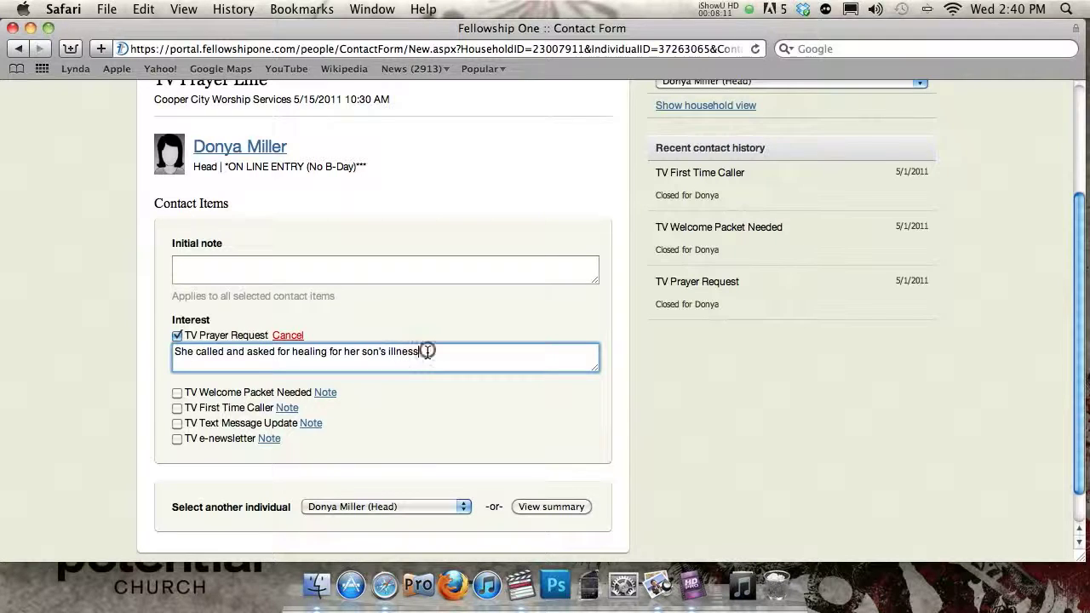
left_click_drag(427, 352, 284, 332)
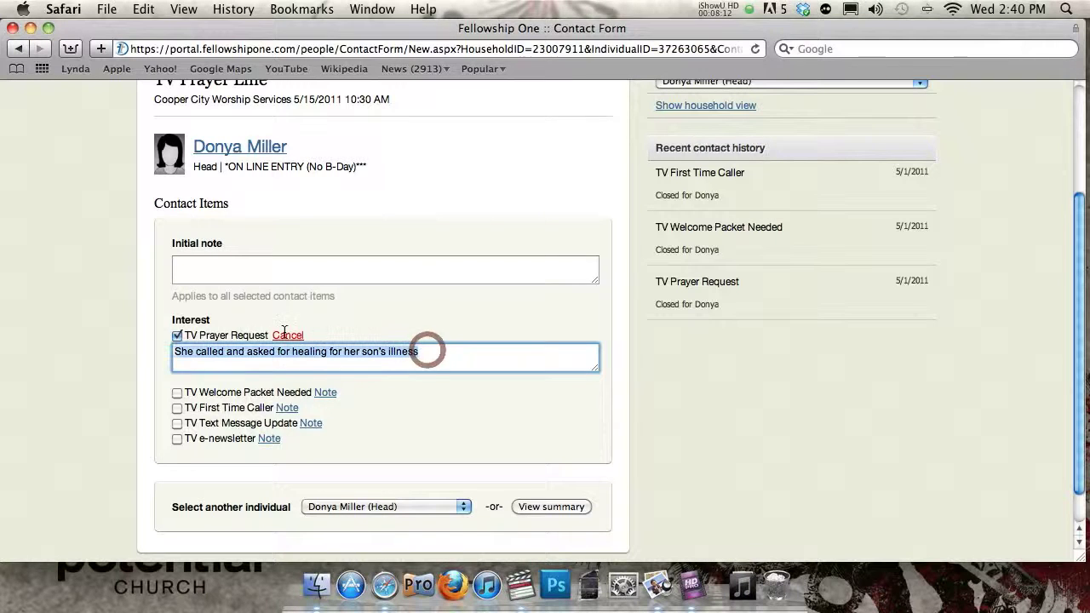
left_click(204, 356)
left_click_drag(479, 358, 150, 339)
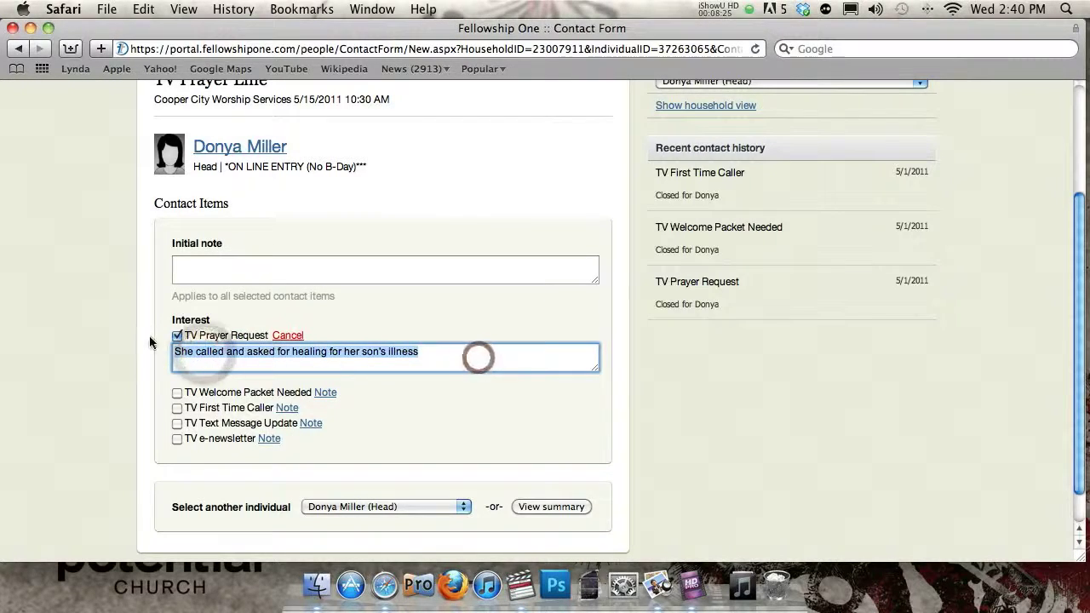
type("Pray for heal")
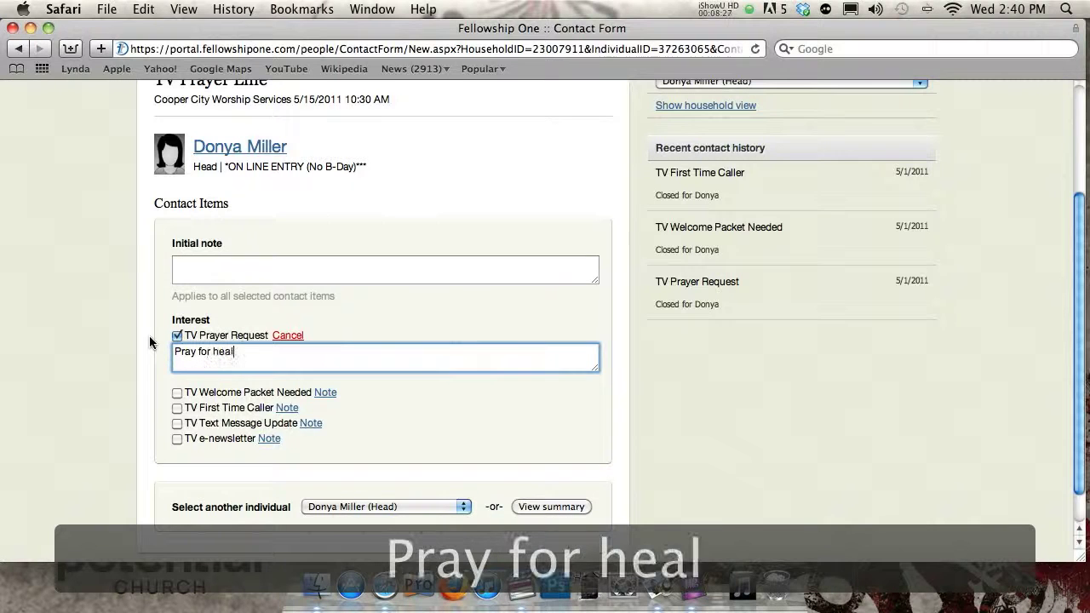
type("ing")
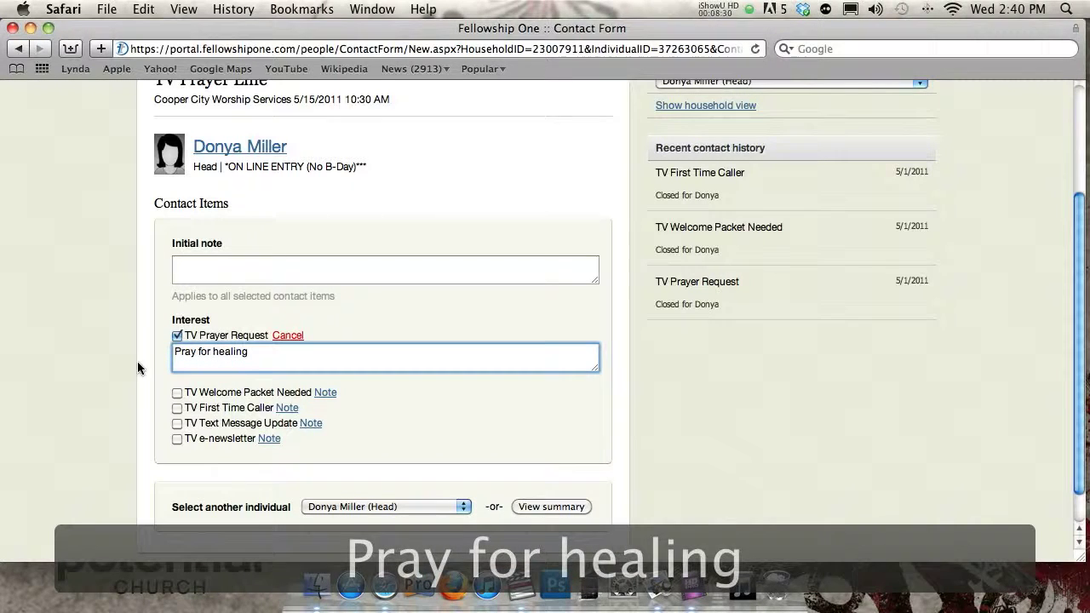
- Select and delete the 'Pray for healing' note text, leaving the note blank
key("super+a")
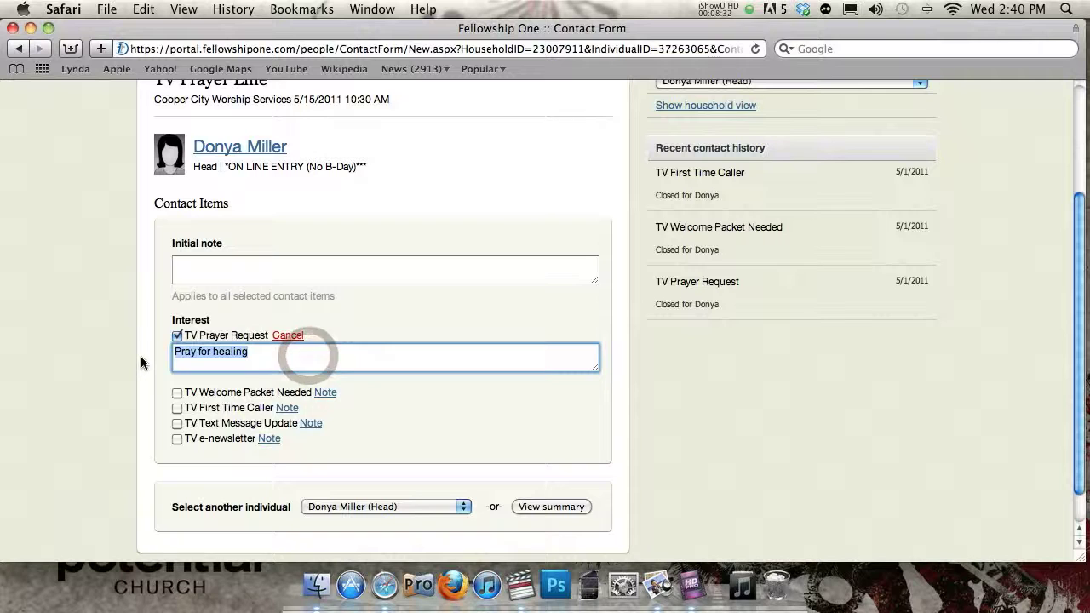
left_click(216, 353)
left_click_drag(292, 352, 107, 344)
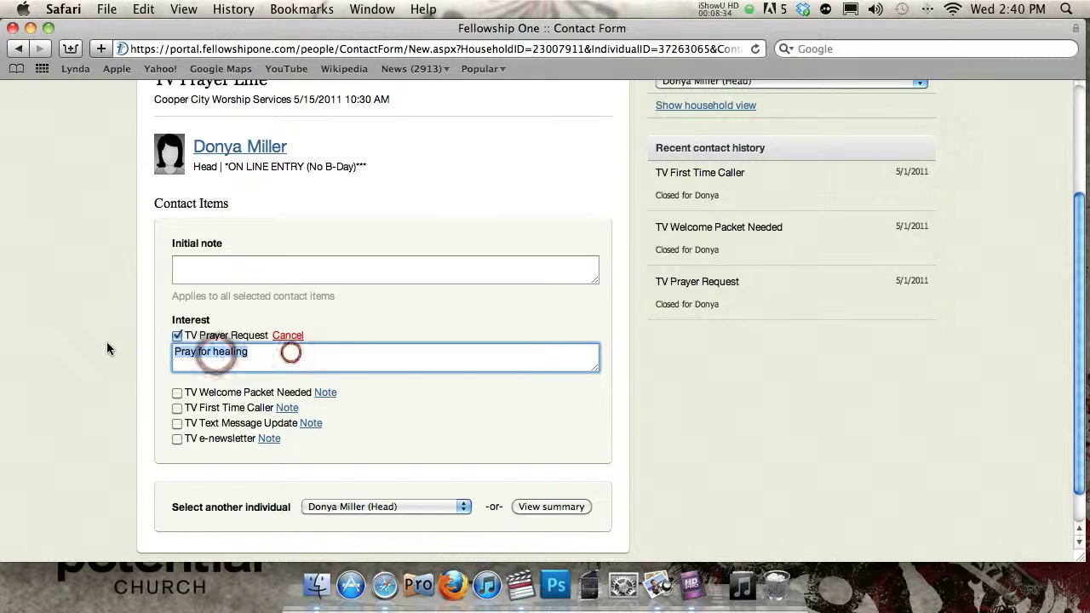
key("BackSpace")
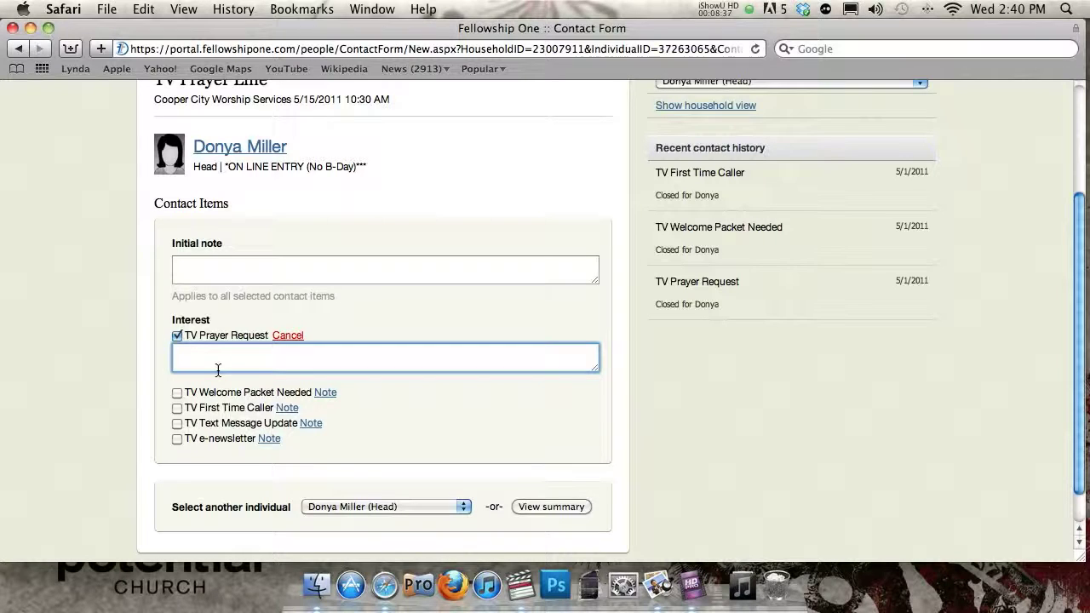
- Check TV First Time Caller, draft a note about watching the show, then delete it
left_click(174, 408)
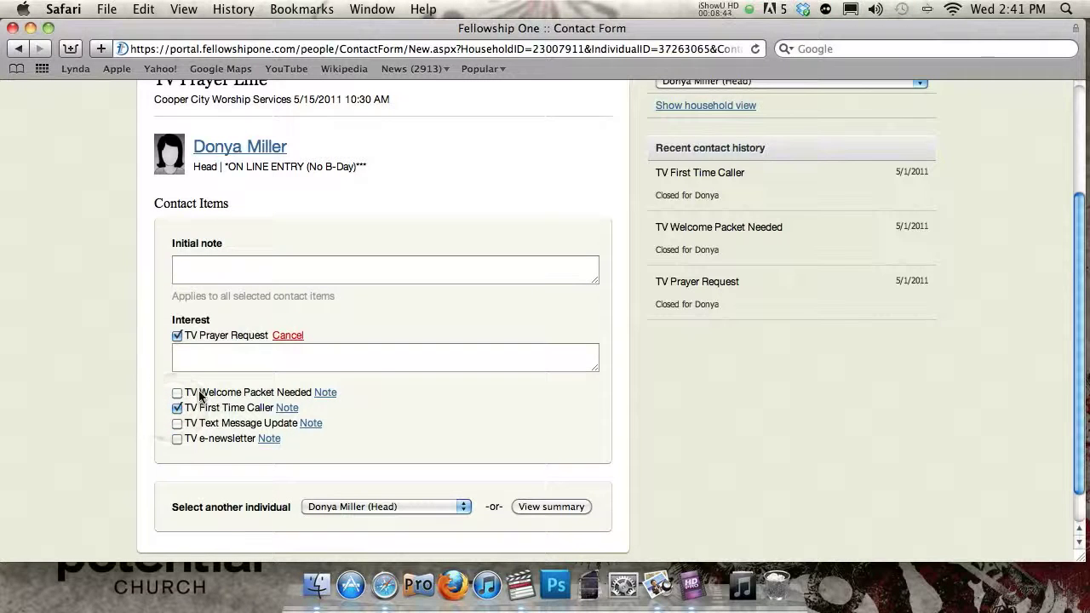
left_click(284, 408)
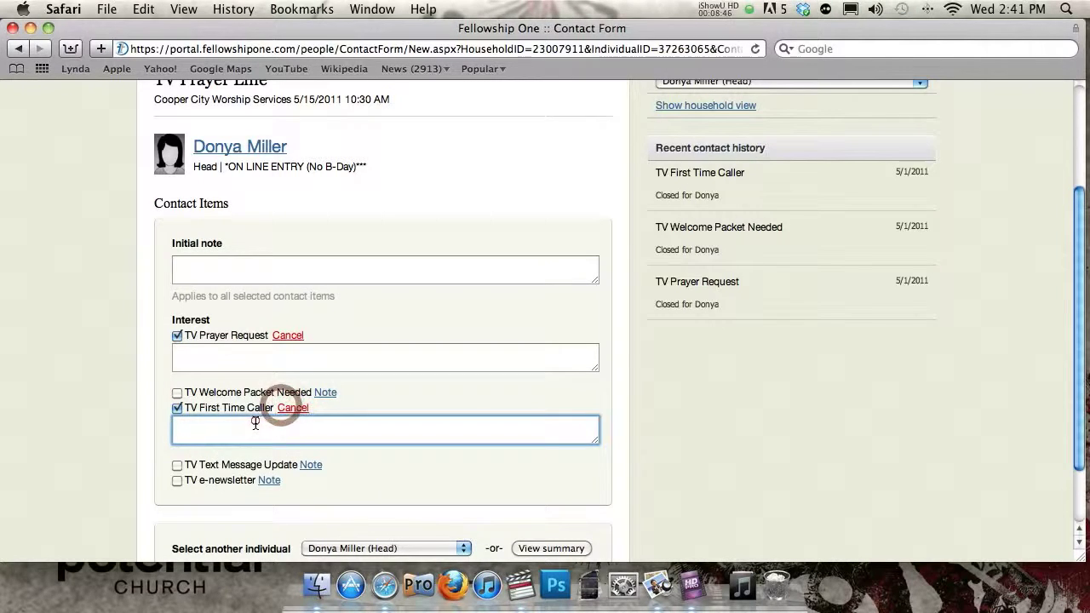
type("Watchewd")
key("BackSpace")
key("BackSpace")
type("d the show for ther fi")
key("BackSpace")
key("BackSpace")
key("BackSpace")
key("BackSpace")
type("first")
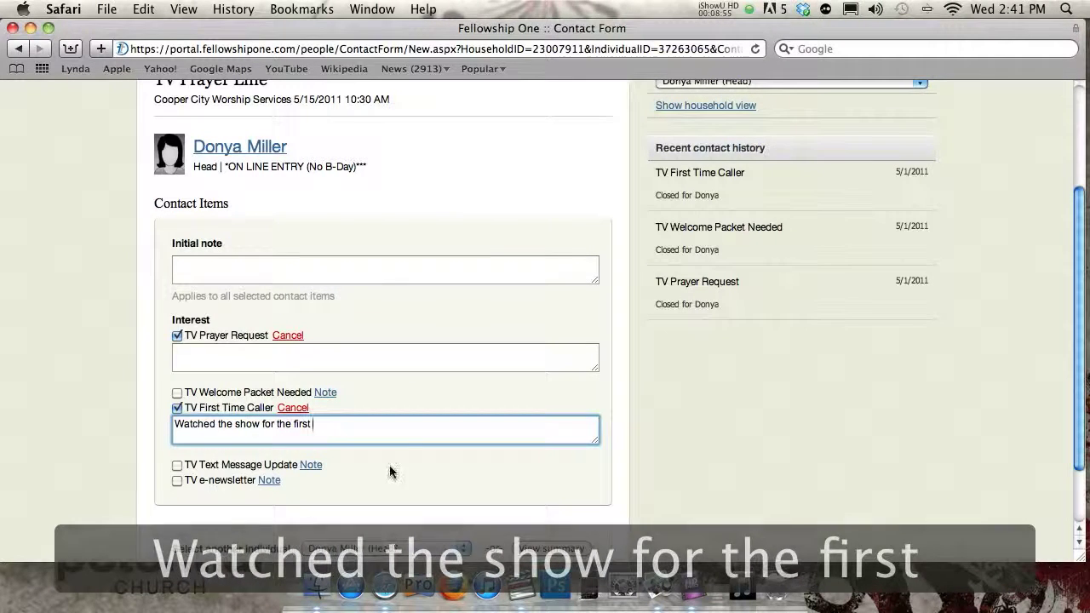
left_click_drag(370, 431, 72, 403)
key("BackSpace")
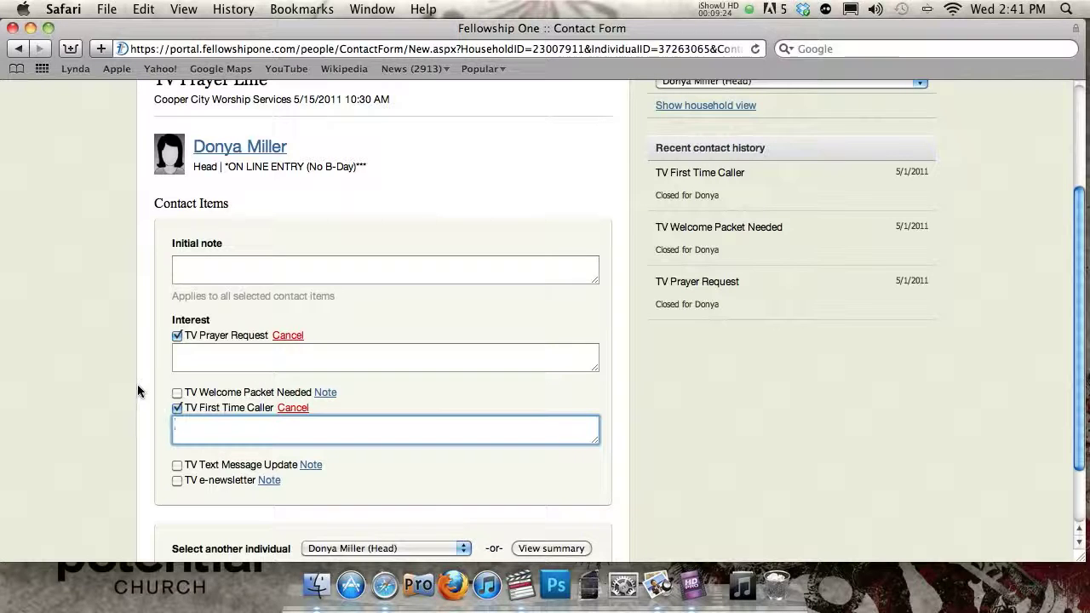
- Check TV Welcome Packet Needed, noting she has no Bible so one is sent with a handwritten note
left_click(178, 393)
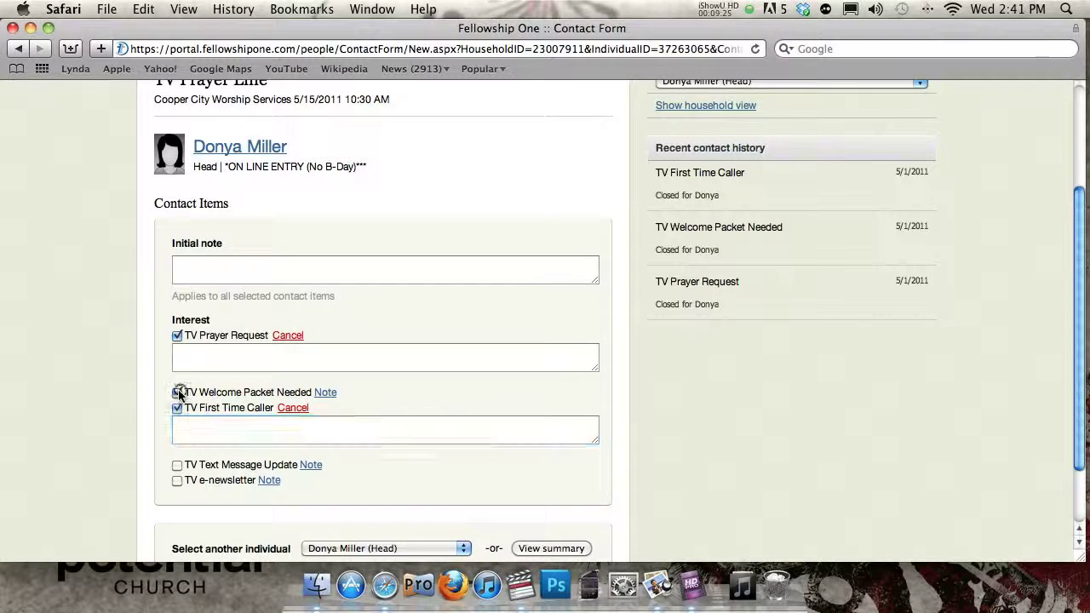
left_click(326, 393)
left_click(260, 413)
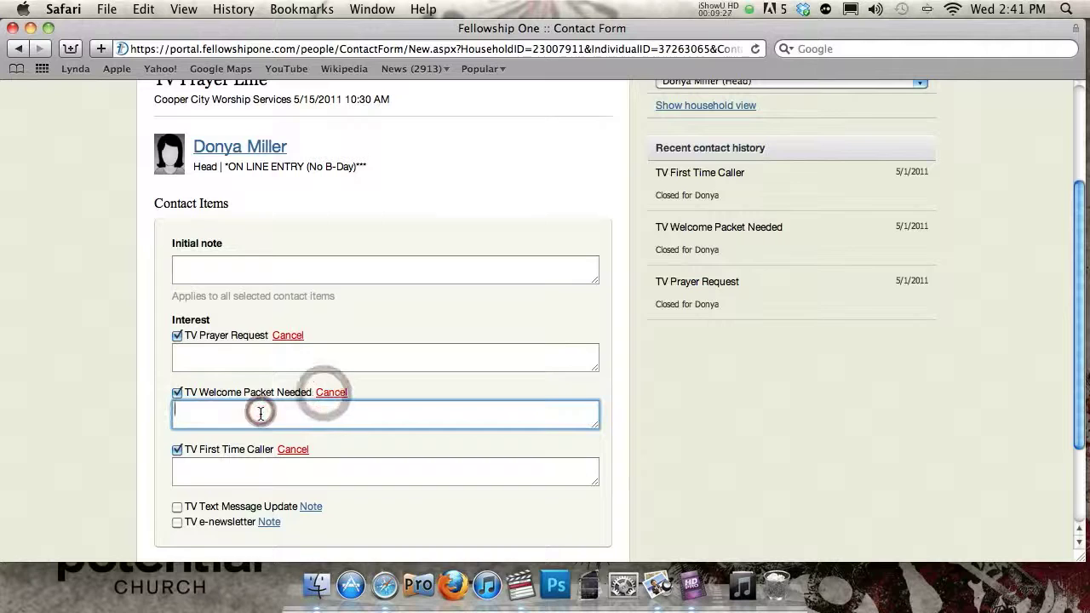
type("She doesn't ")
type("havea Bl")
key("BackSpace")
key("BackSpace")
key("BackSpace")
key("BackSpace")
type("Bible, so we;re s")
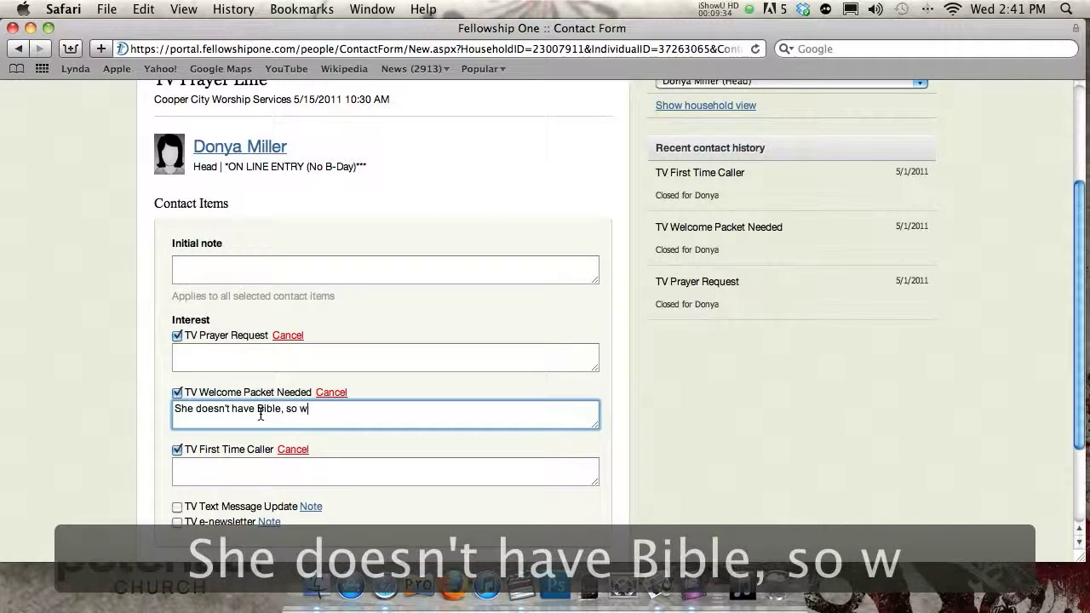
key("BackSpace")
key("BackSpace")
key("BackSpace")
key("BackSpace")
key("BackSpace")
type("'re sending her ")
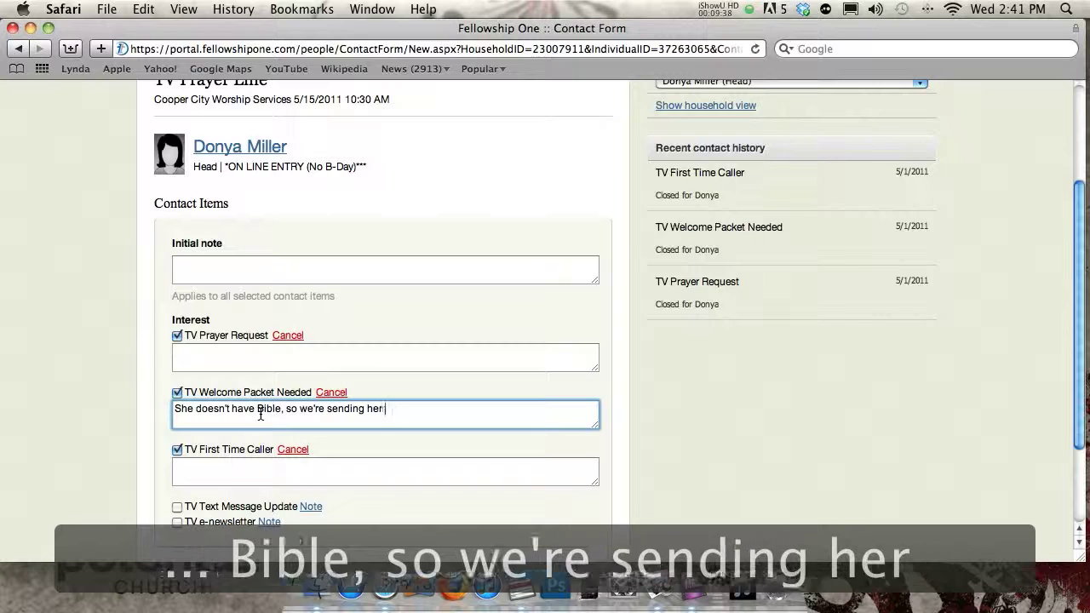
type("one along with a")
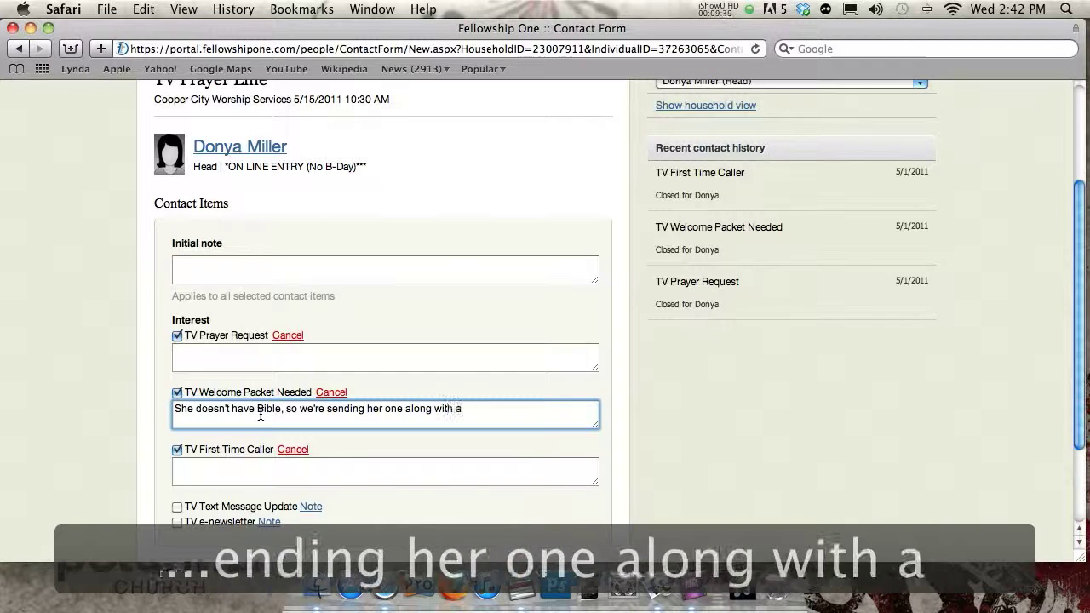
type(" handwritten ")
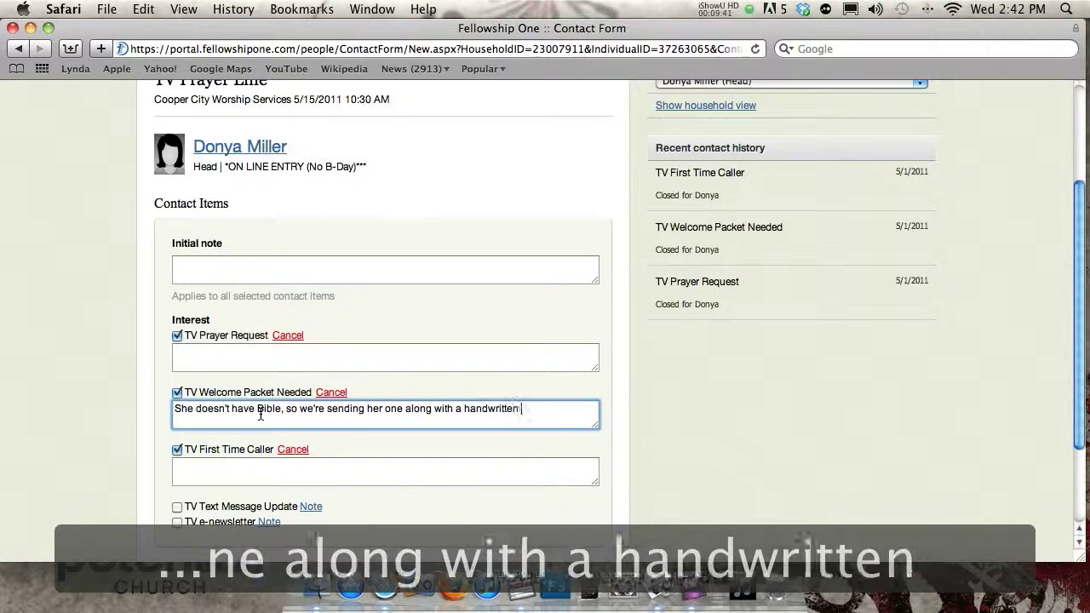
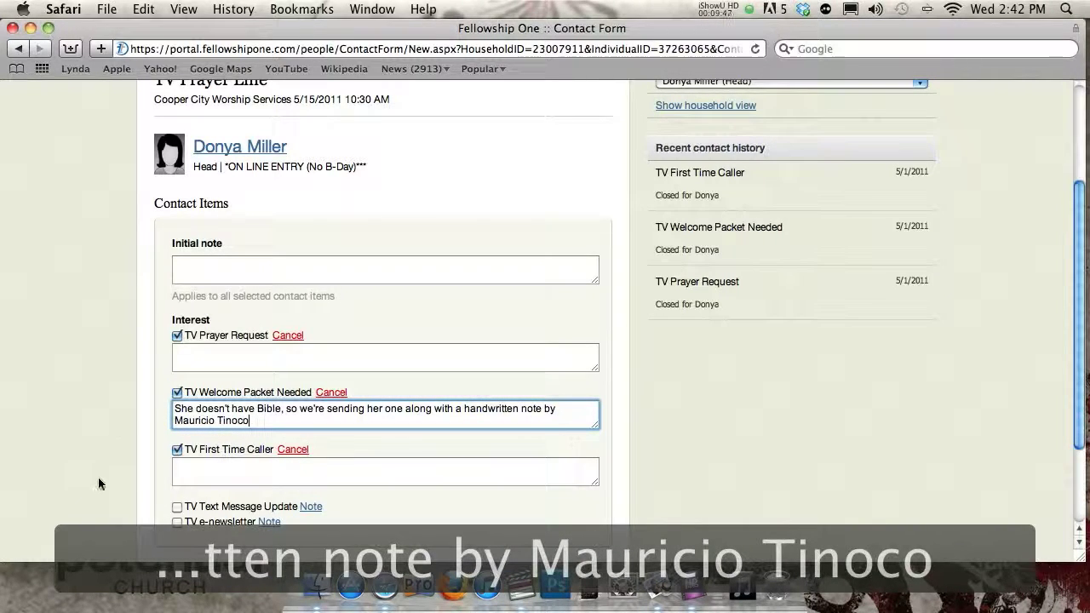
scroll(224, 460, "down", 1)
scroll(225, 460, "down", 3)
- Type 'Specific prayer request' into the TV Prayer Request note box
left_click(234, 258)
type("Sp")
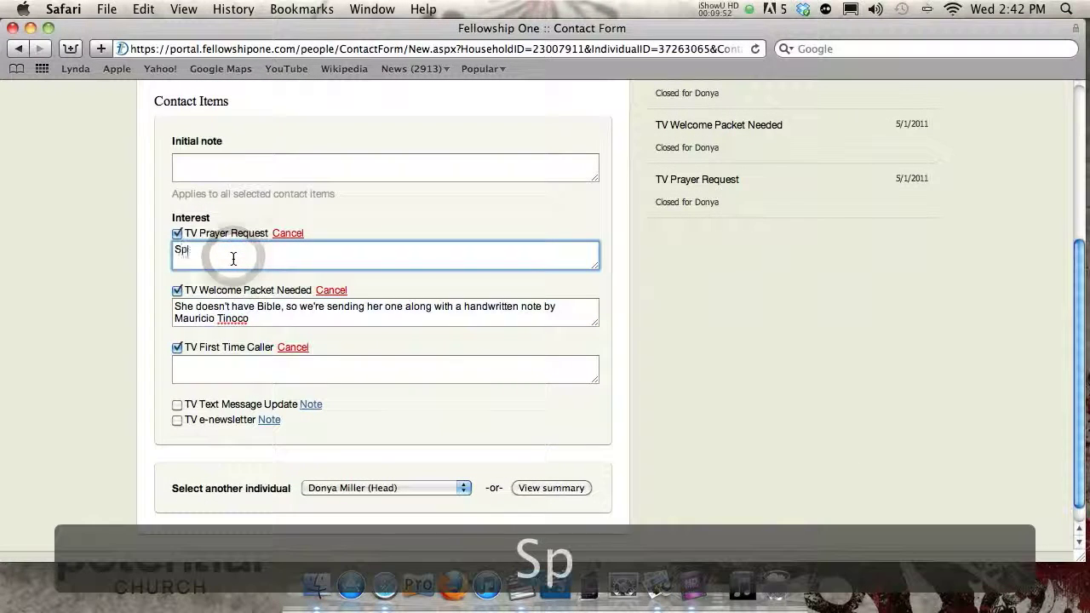
type("ecific prayer")
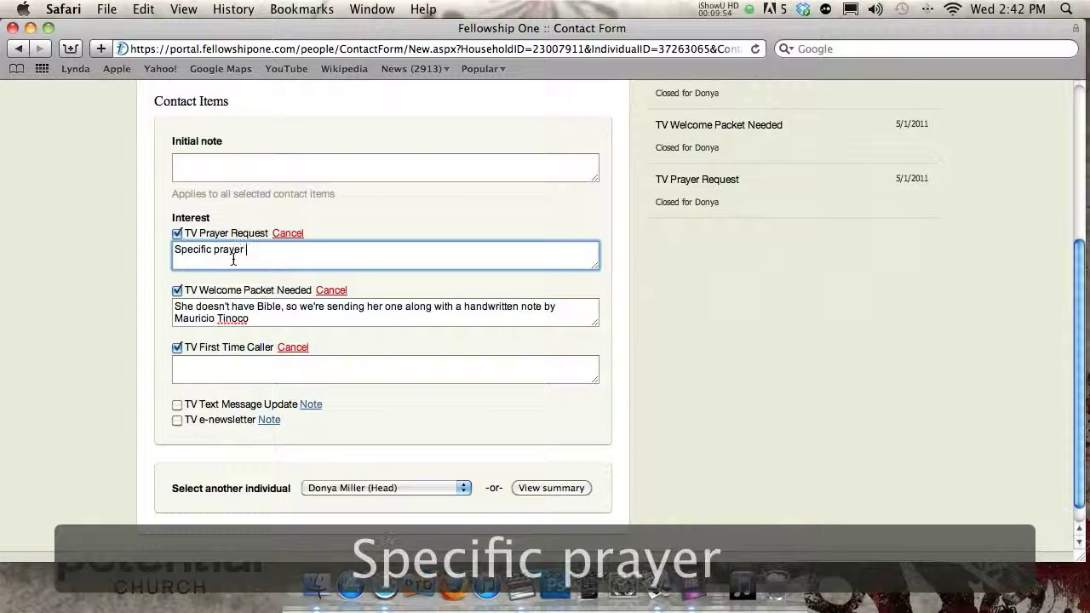
type(" request")
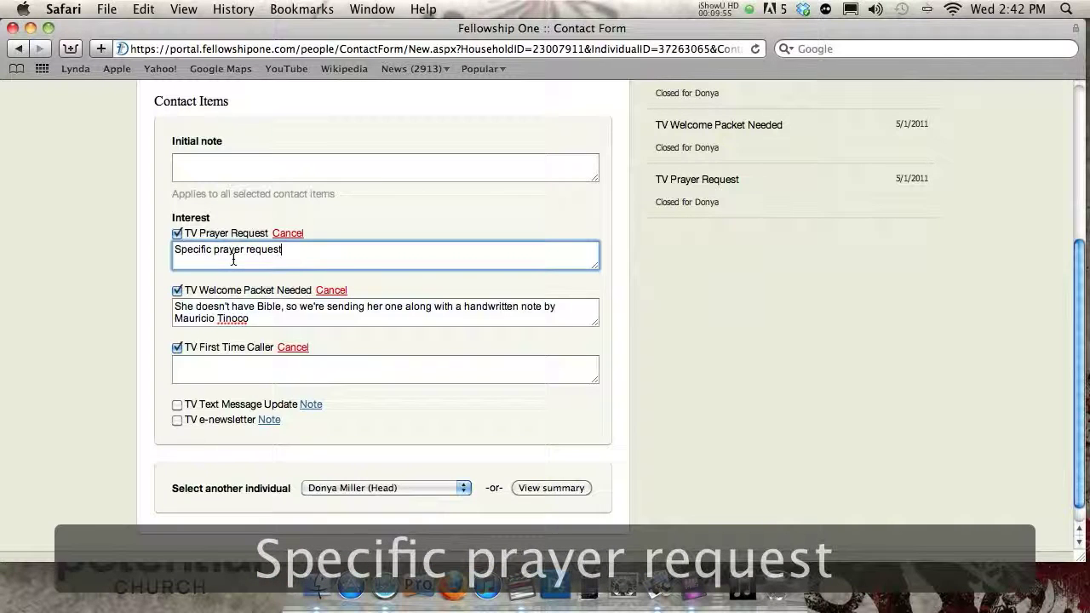
scroll(161, 361, "up", 3)
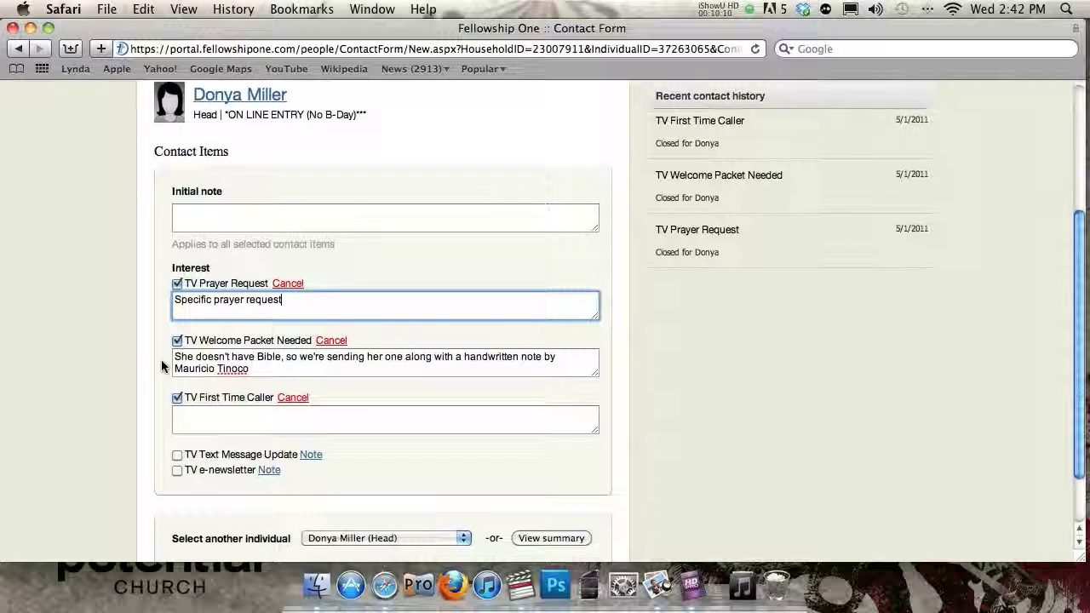
scroll(157, 359, "down", 2)
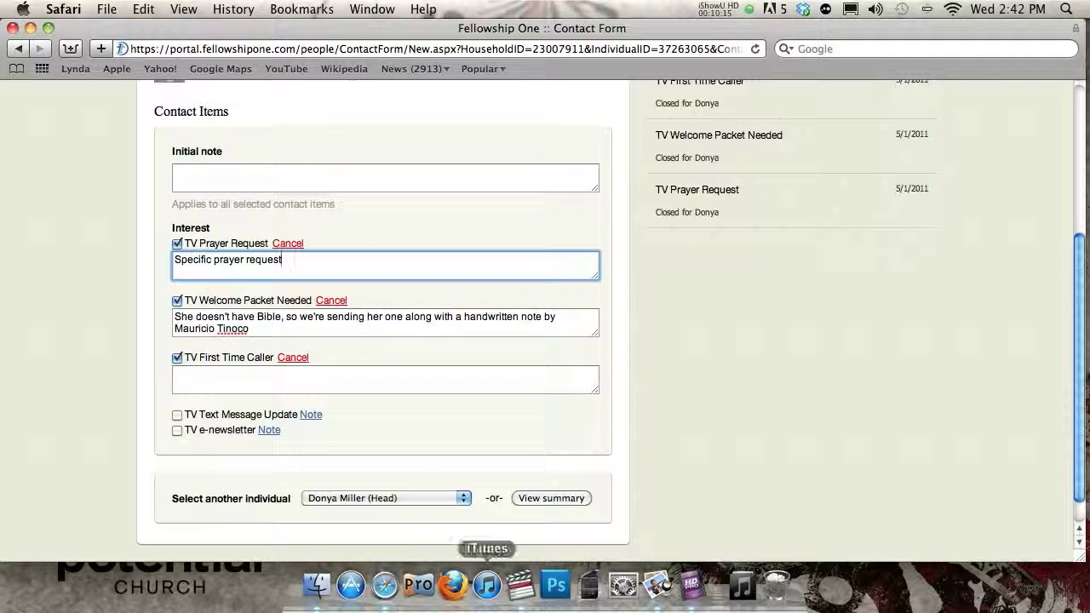
- Open the Contact Form Summary for the TV Prayer Line form and scroll through its items
left_click(552, 498)
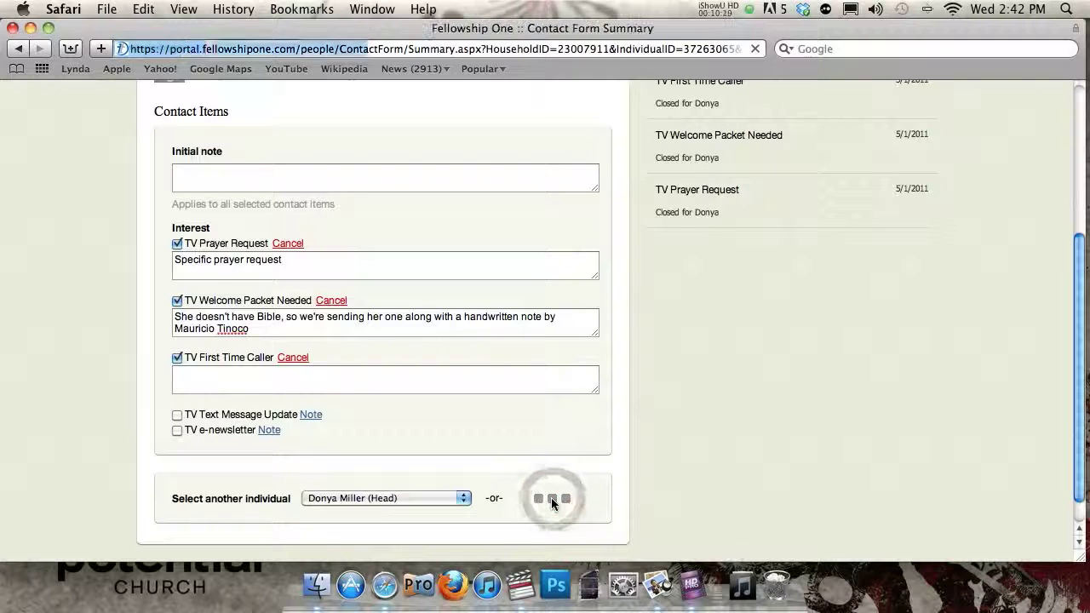
scroll(73, 304, "down", 2)
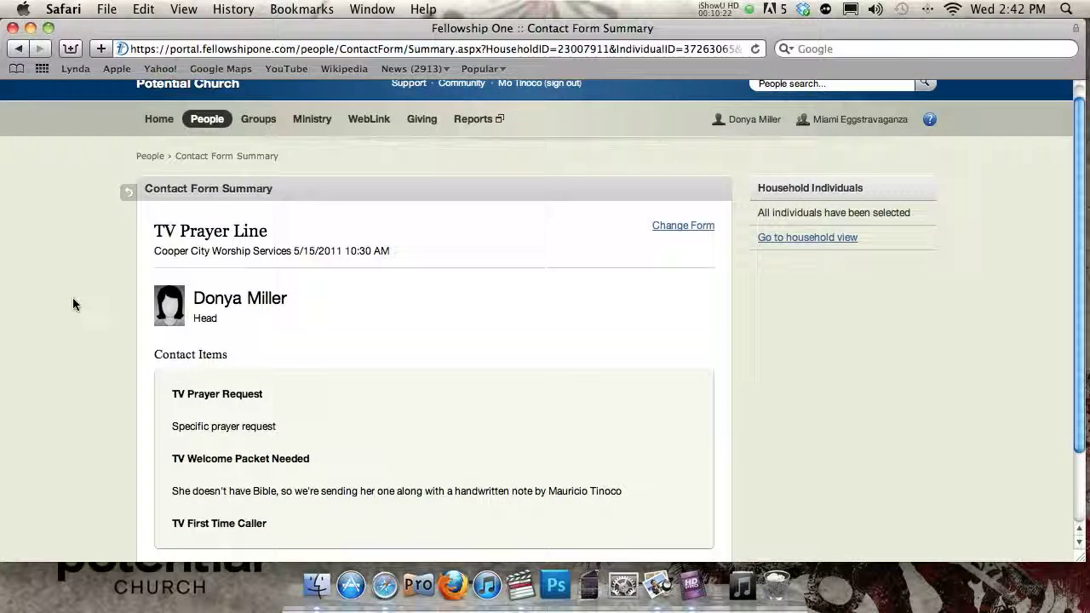
scroll(73, 303, "down", 3)
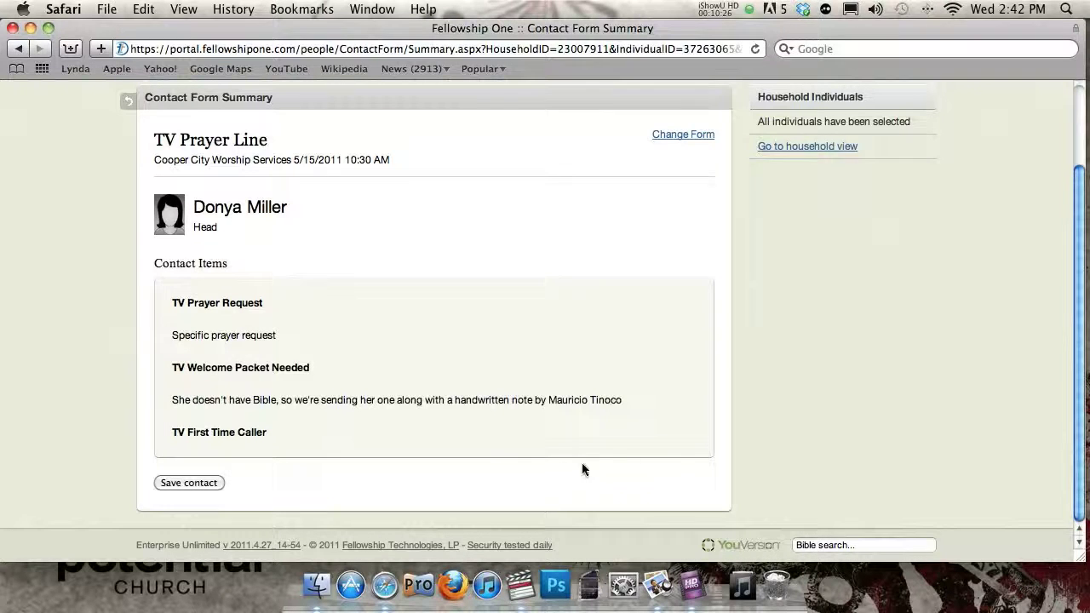
scroll(166, 404, "up", 2)
scroll(168, 399, "down", 2)
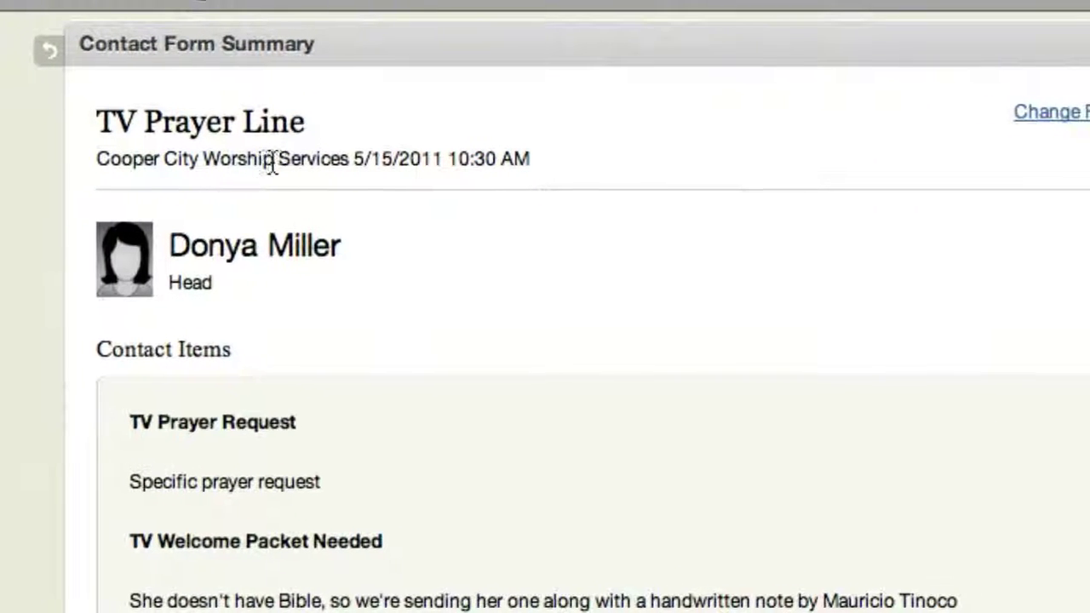
- Highlight the 5/15/2011 10:30 AM service date on the summary, then clear the highlight
left_click_drag(301, 160, 501, 162)
left_click_drag(372, 162, 189, 161)
left_click(182, 161)
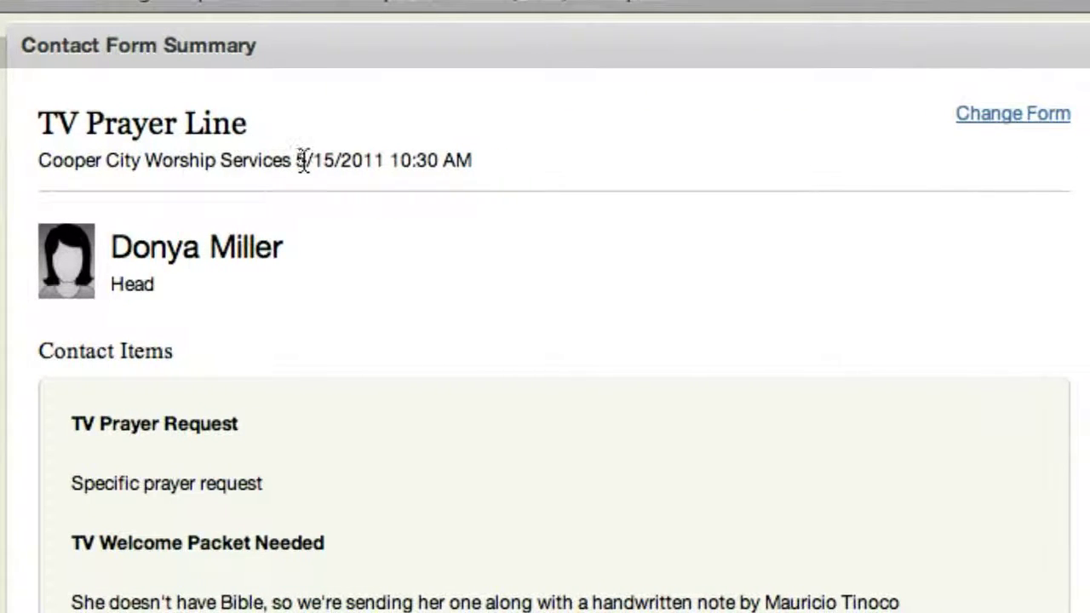
left_click_drag(331, 160, 504, 162)
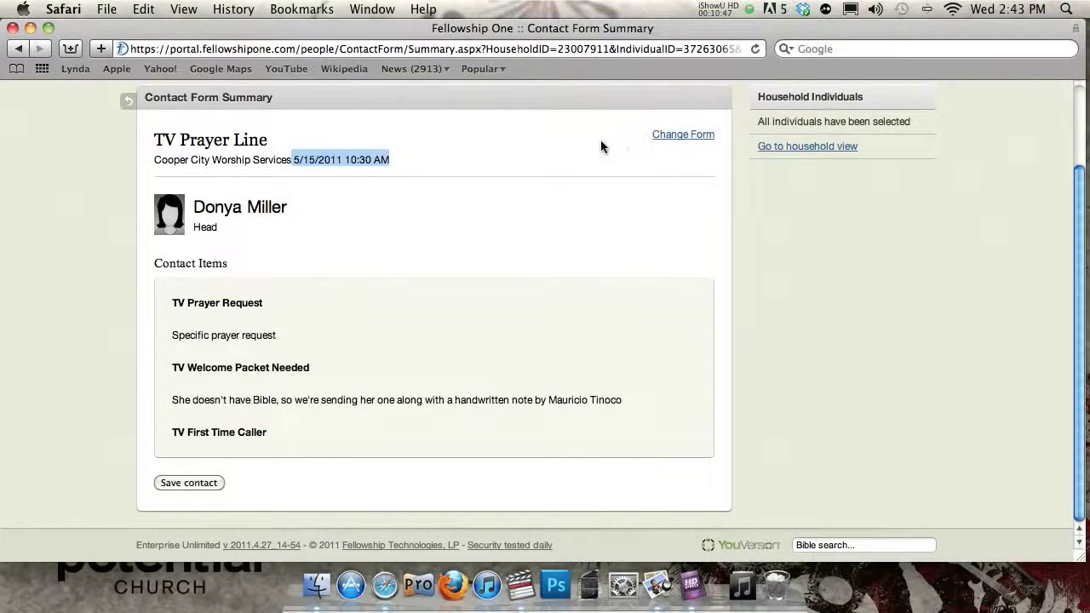
left_click(277, 186)
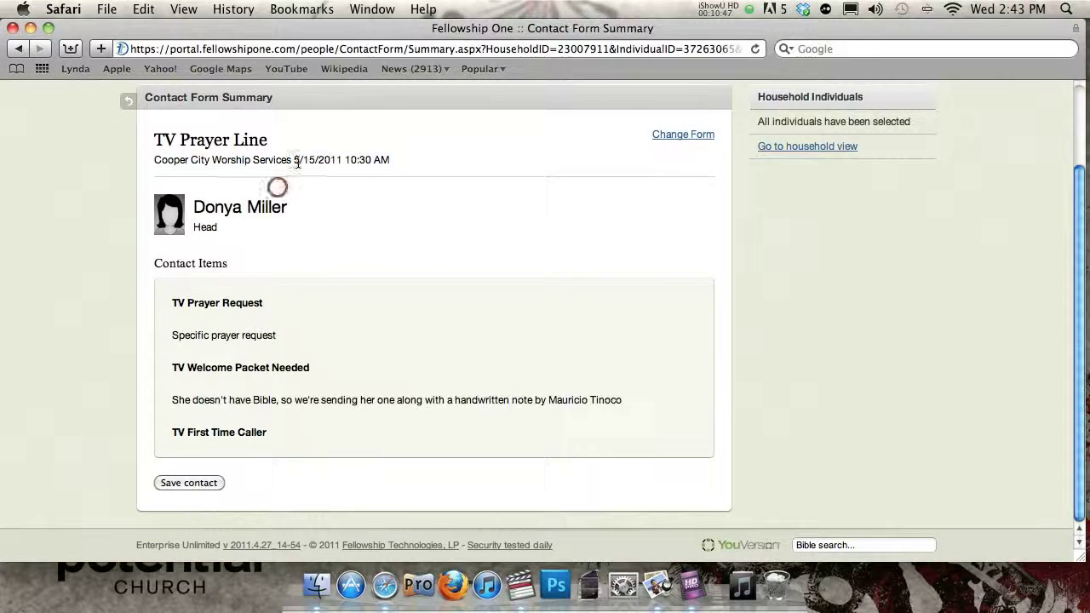
left_click(191, 482)
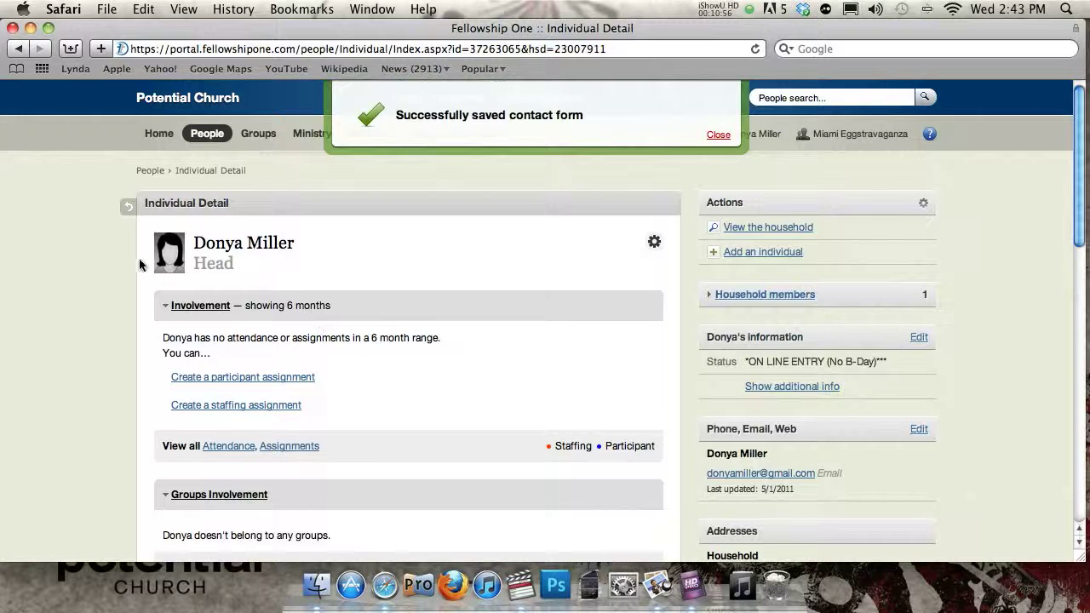
scroll(139, 280, "down", 5)
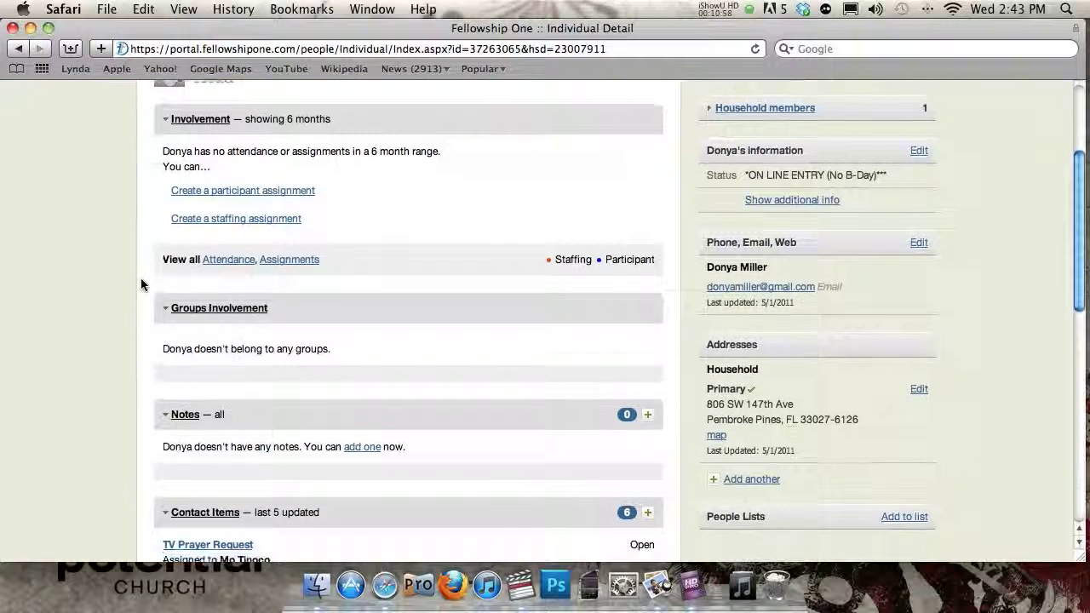
scroll(142, 285, "up", 4)
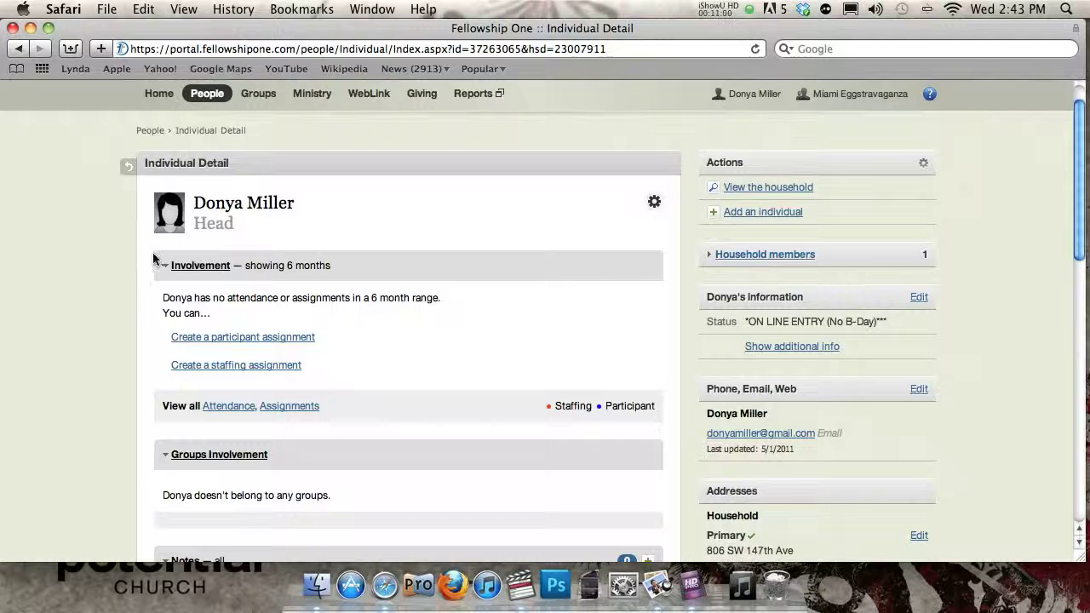
scroll(154, 258, "up", 1)
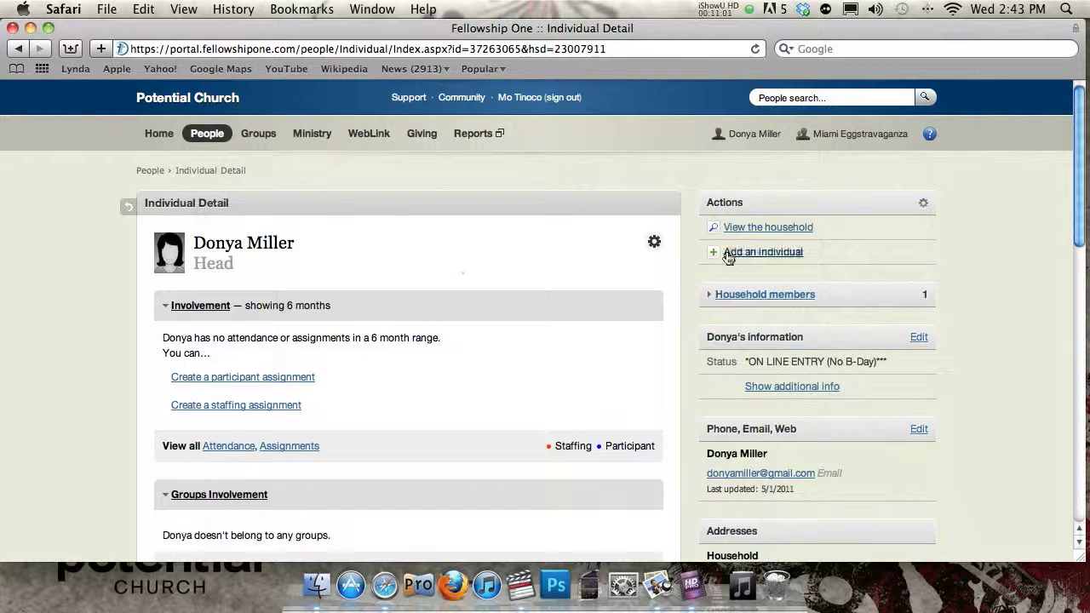
scroll(106, 339, "down", 5)
scroll(105, 337, "down", 10)
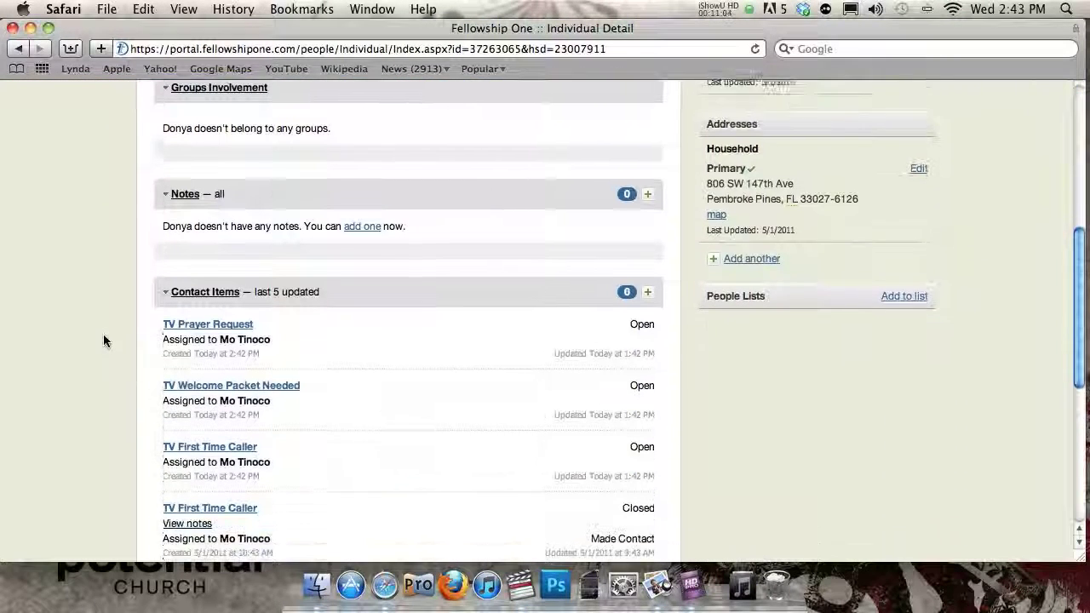
scroll(106, 326, "up", 1)
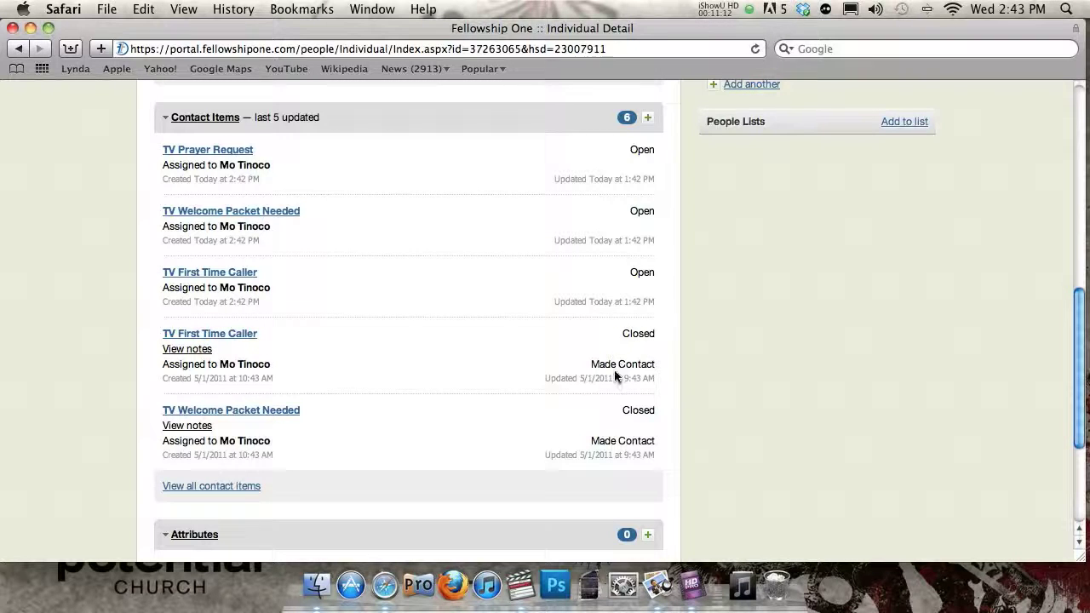
left_click_drag(607, 379, 581, 381)
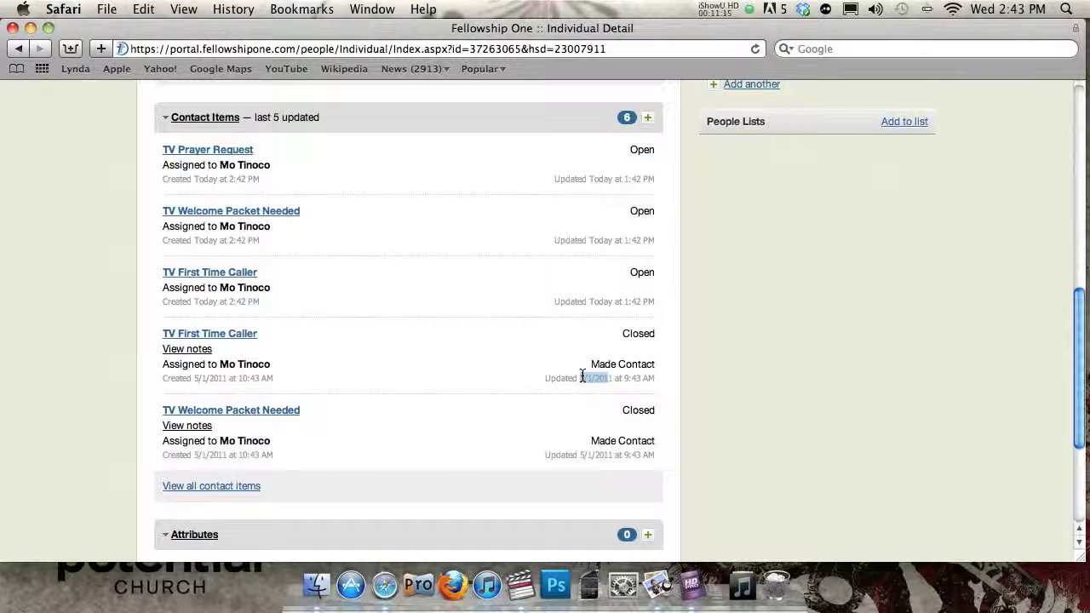
left_click(582, 377)
- Review the older closed TV First Time Caller contact form, then go back to My Contacts
left_click(200, 334)
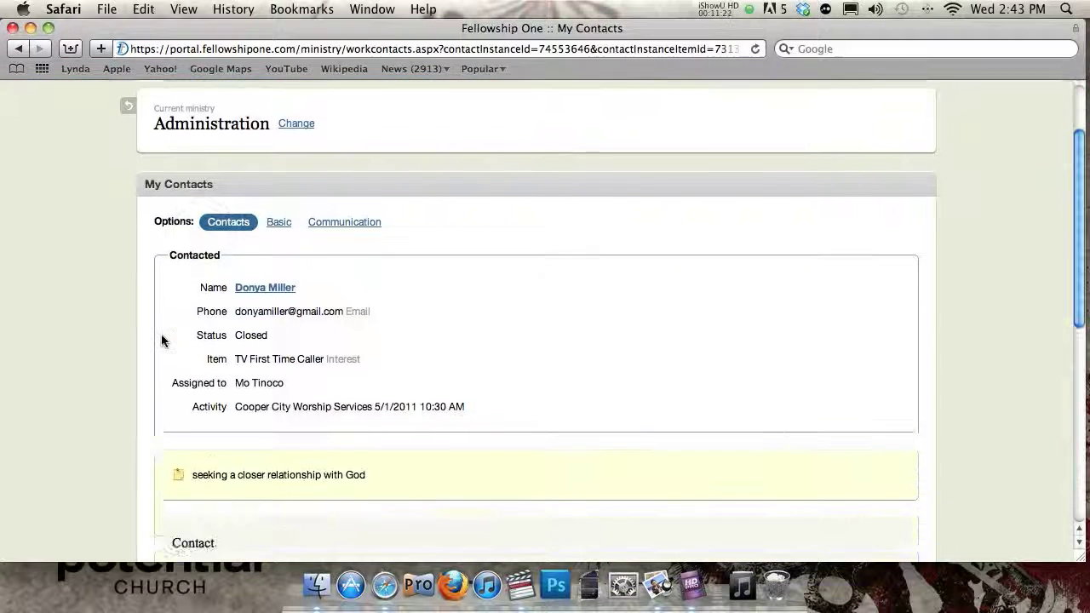
scroll(162, 340, "down", 3)
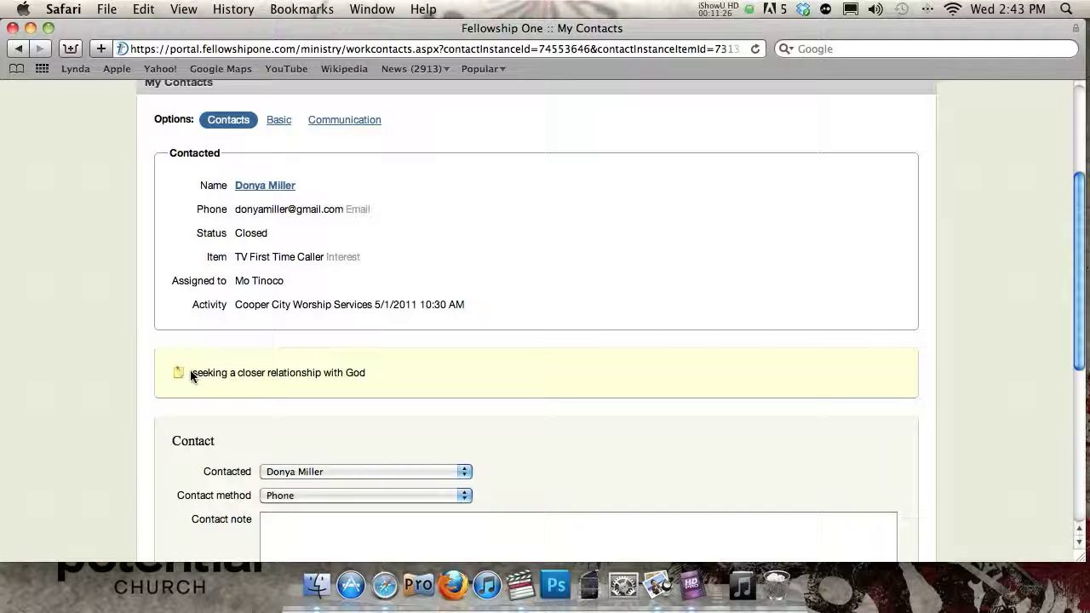
scroll(191, 376, "down", 10)
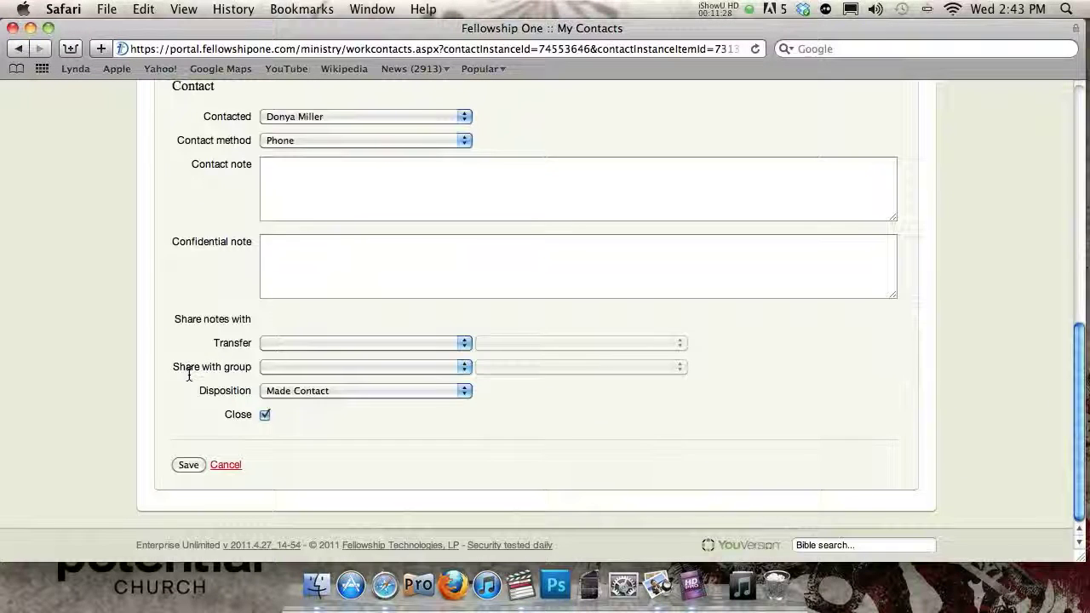
scroll(188, 375, "up", 12)
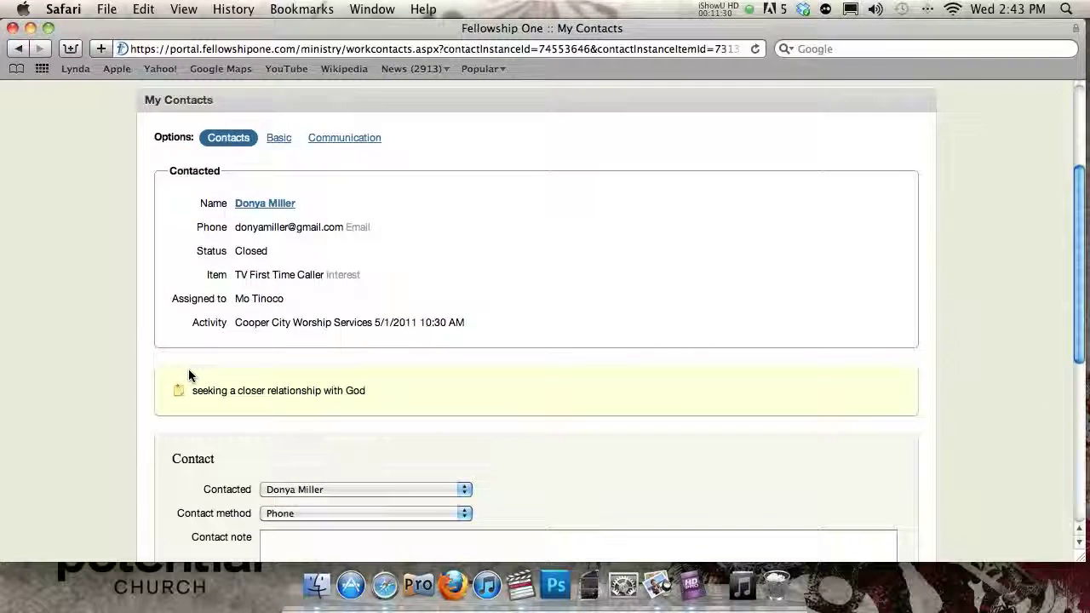
scroll(188, 372, "up", 3)
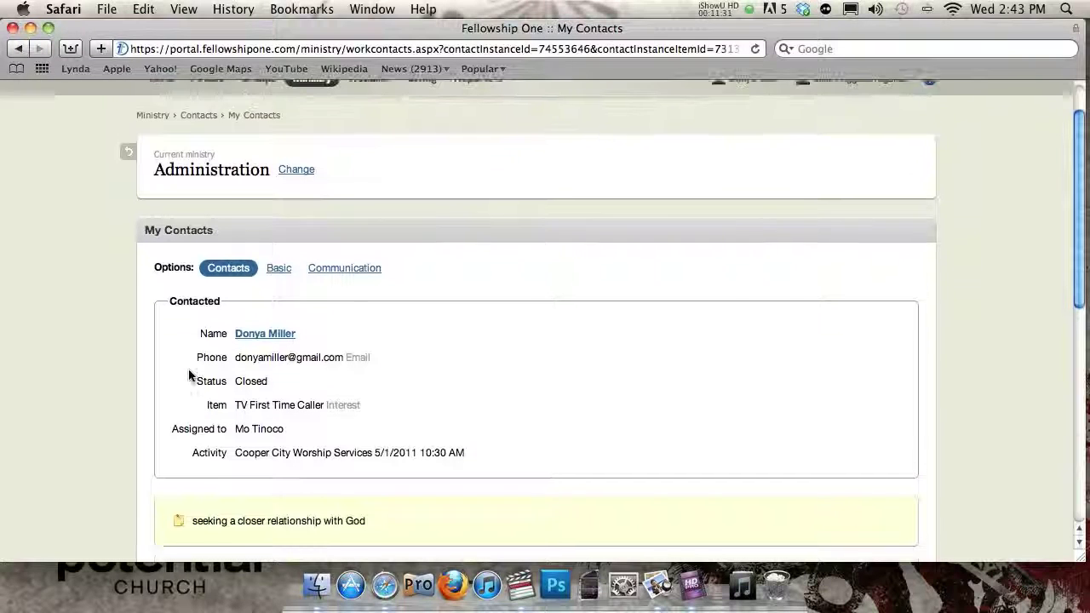
left_click(128, 186)
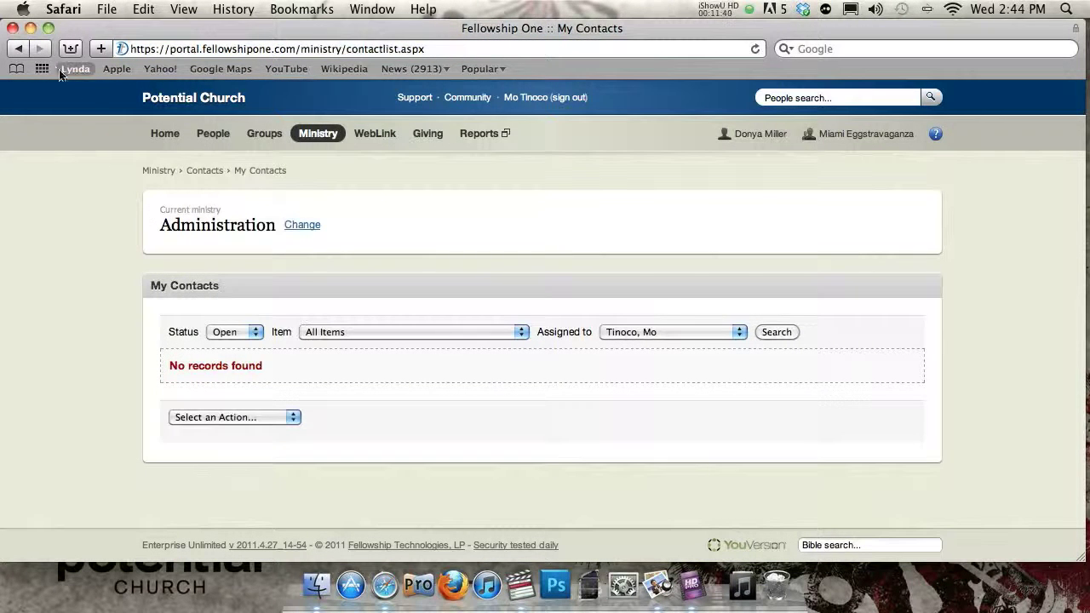
left_click(19, 49)
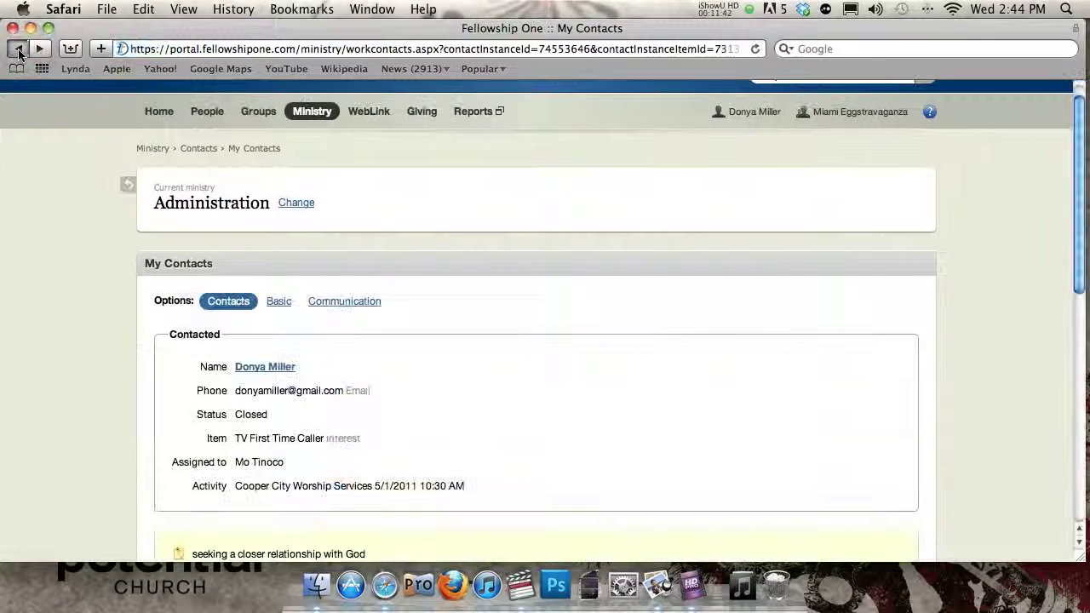
- Go back to the person's Individual Detail page
left_click(19, 49)
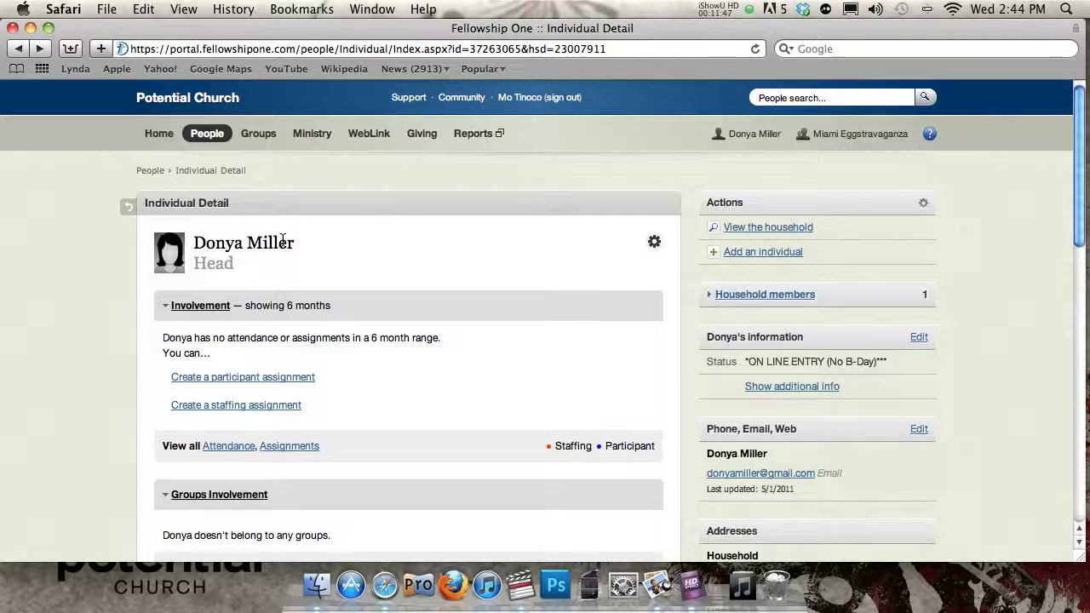
left_click(824, 97)
scroll(180, 267, "down", 15)
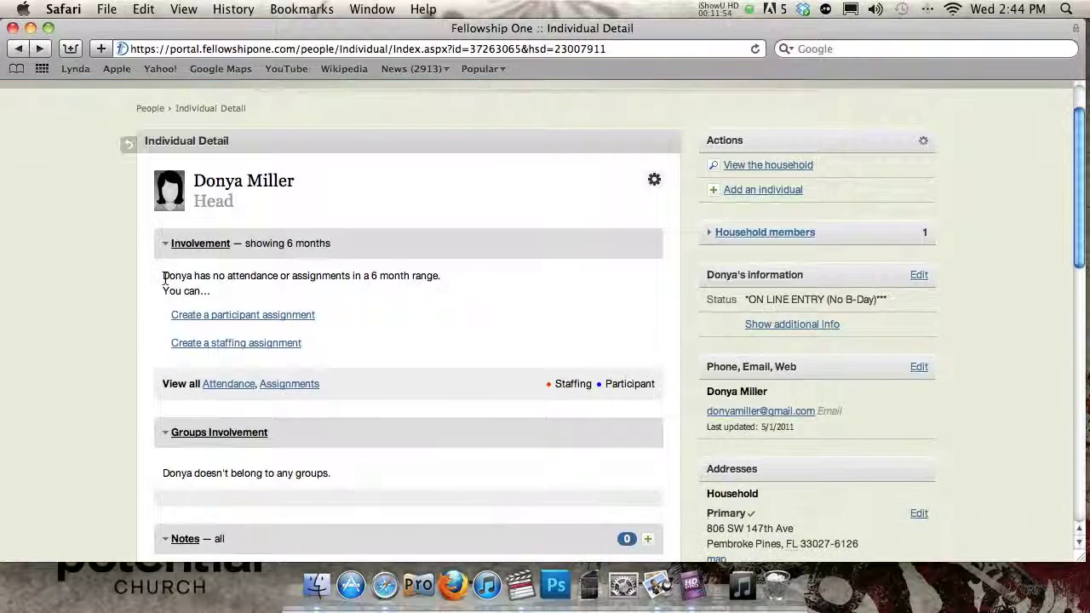
scroll(167, 279, "up", 5)
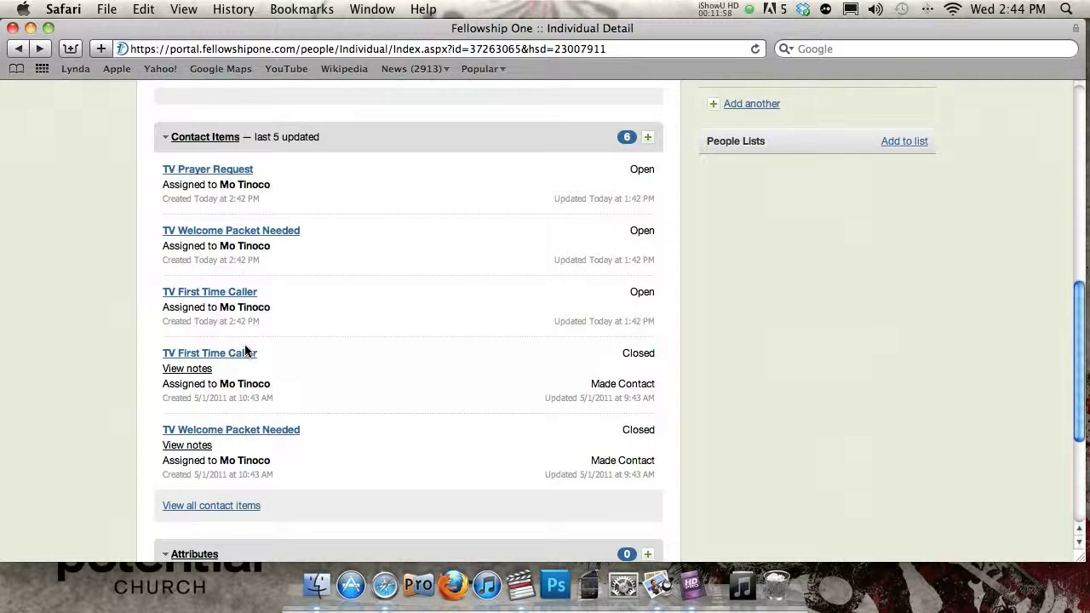
- Show and hide the older TV First Time Caller item's note, then scroll to the top
left_click(199, 369)
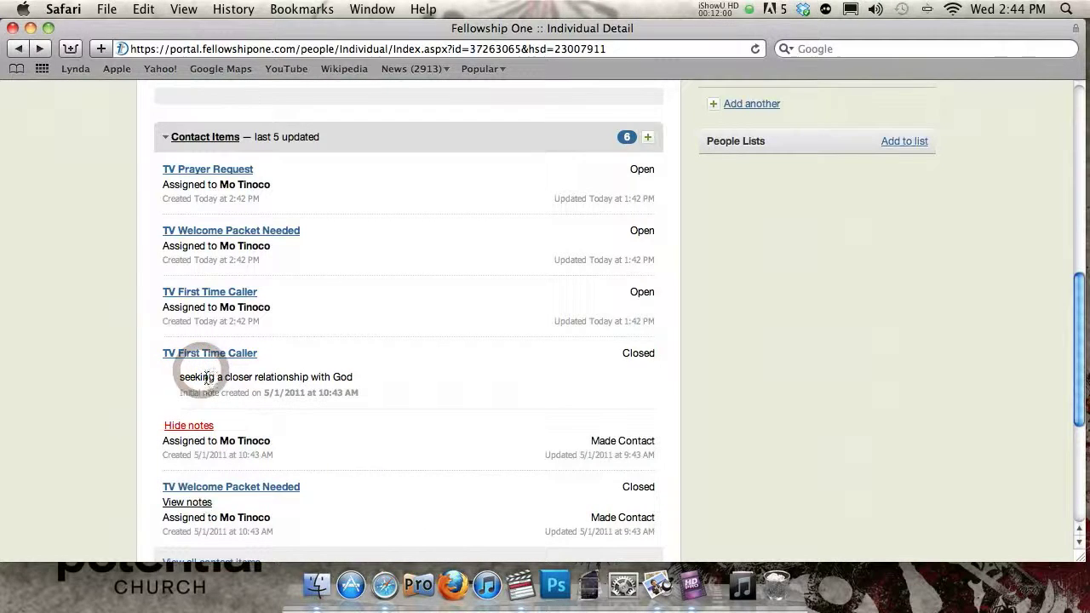
left_click(188, 424)
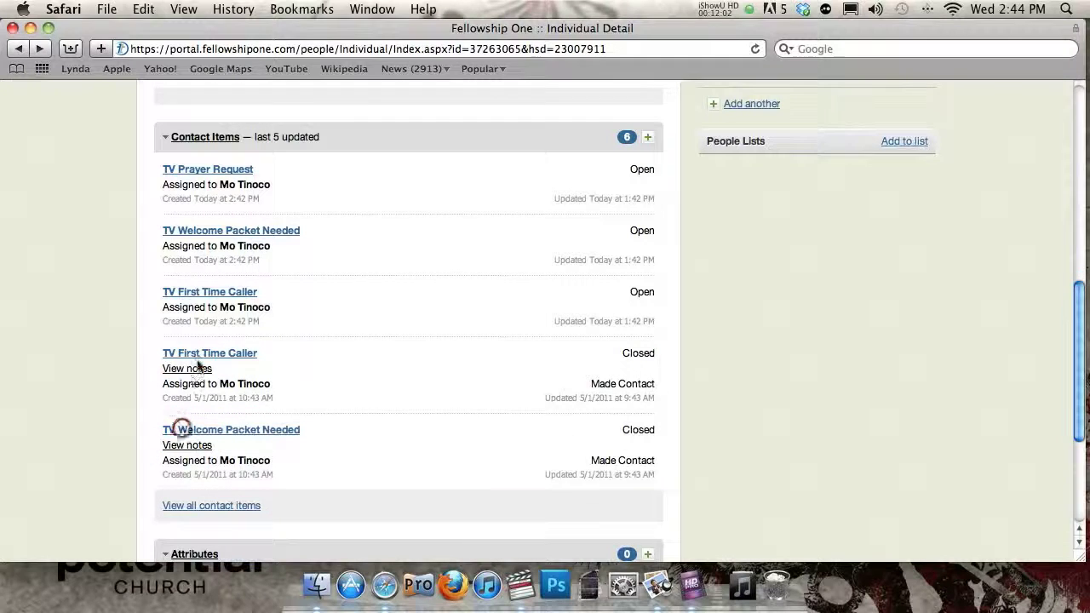
left_click(188, 371)
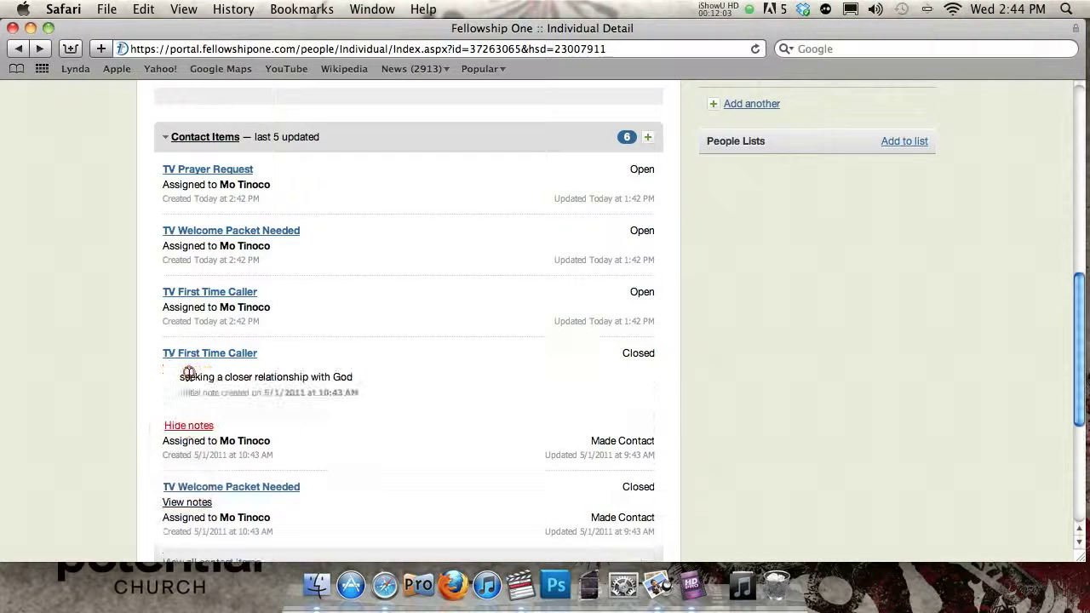
left_click(183, 423)
scroll(243, 200, "up", 2)
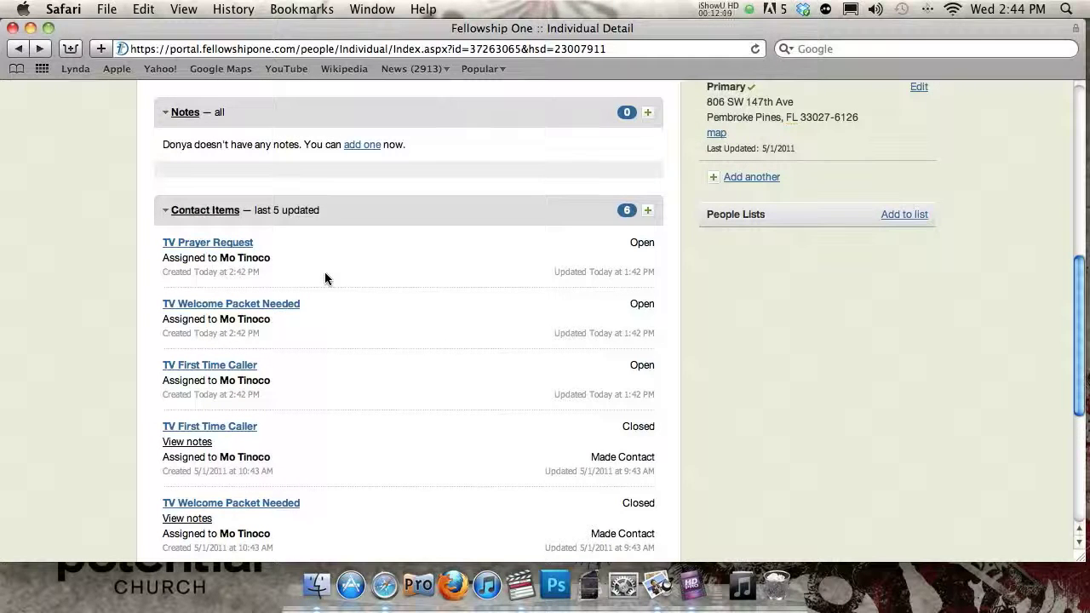
scroll(324, 271, "up", 6)
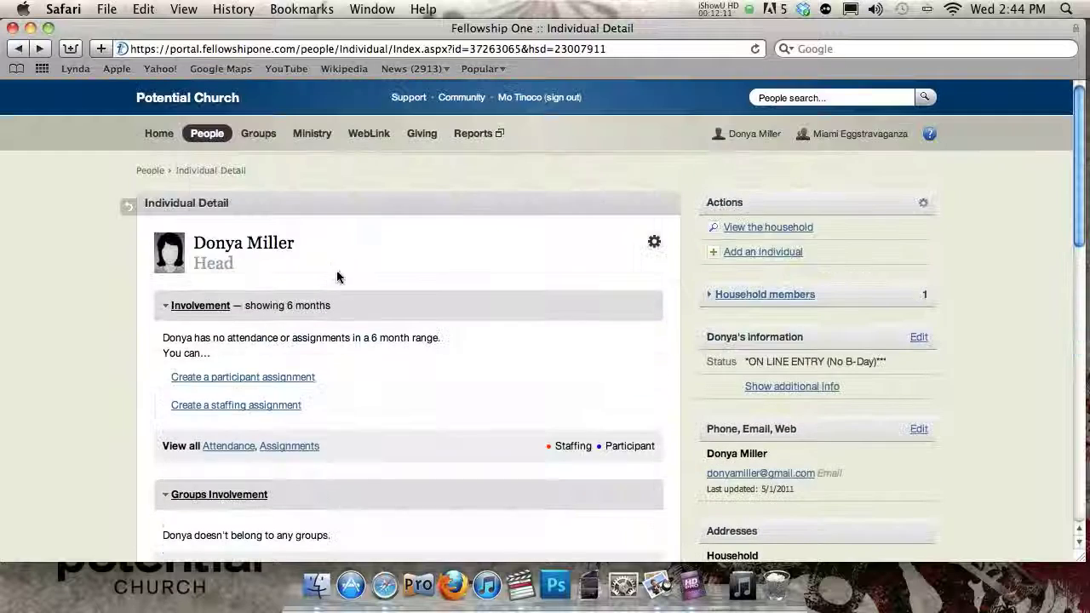
scroll(346, 269, "down", 2)
- Search People for the new caller's name using the suggested full name, getting No results found
scroll(346, 269, "up", 3)
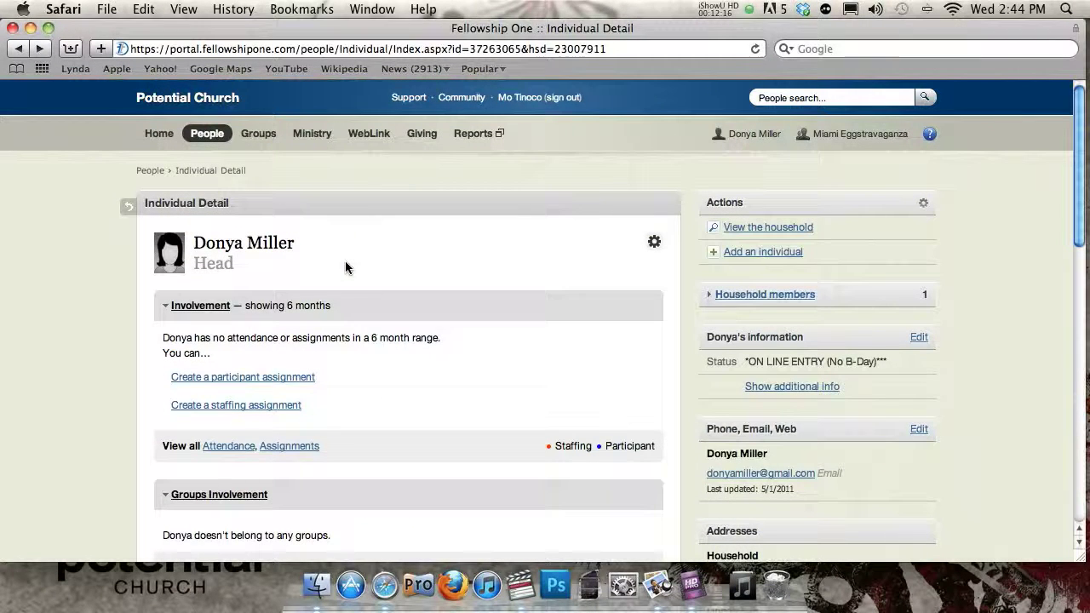
left_click(798, 98)
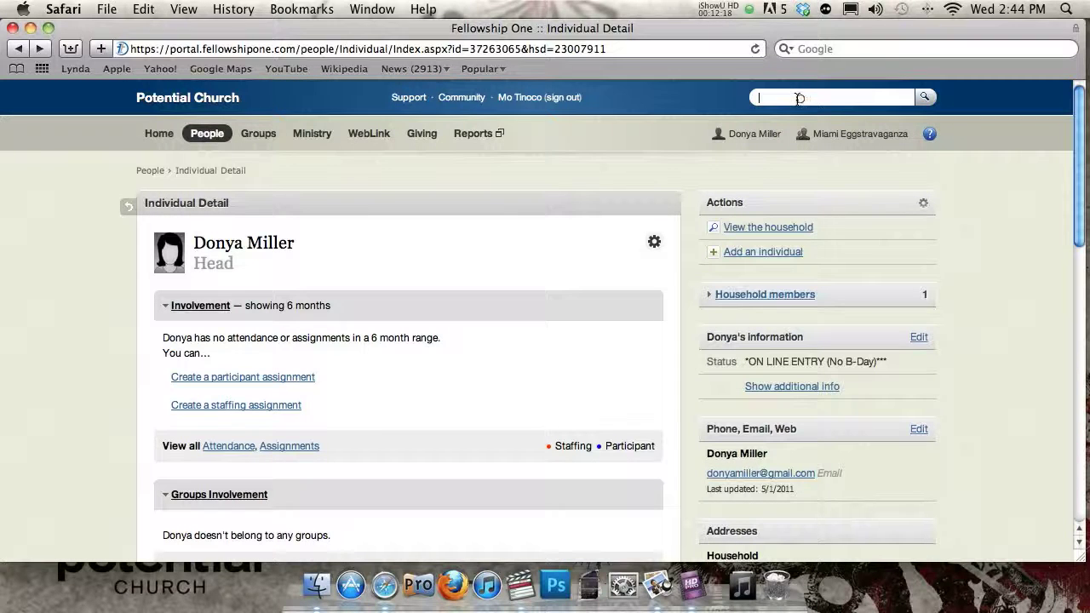
type("marty McFly")
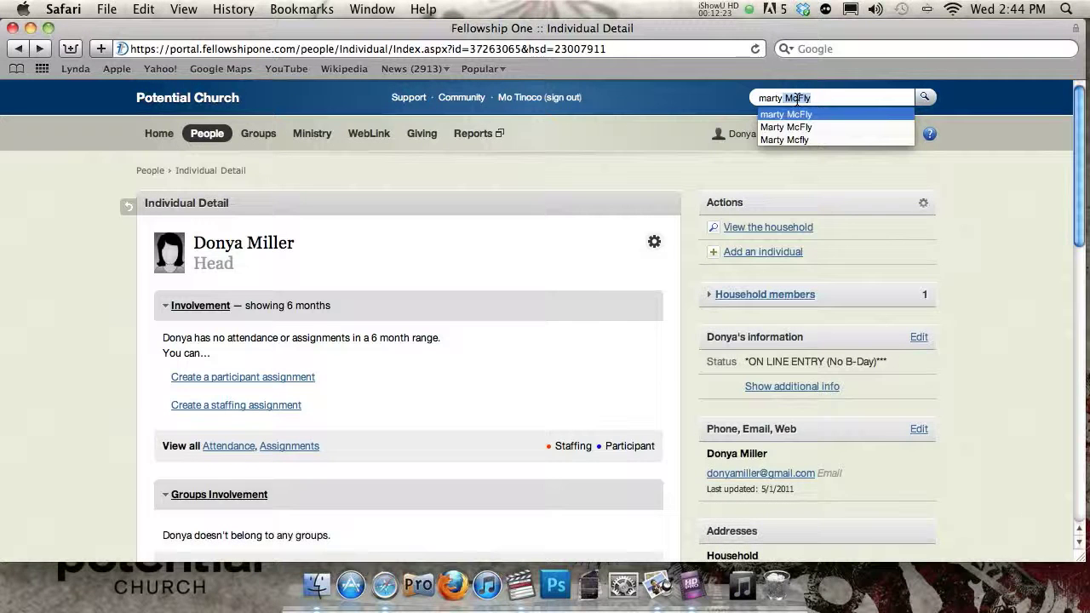
key("Return")
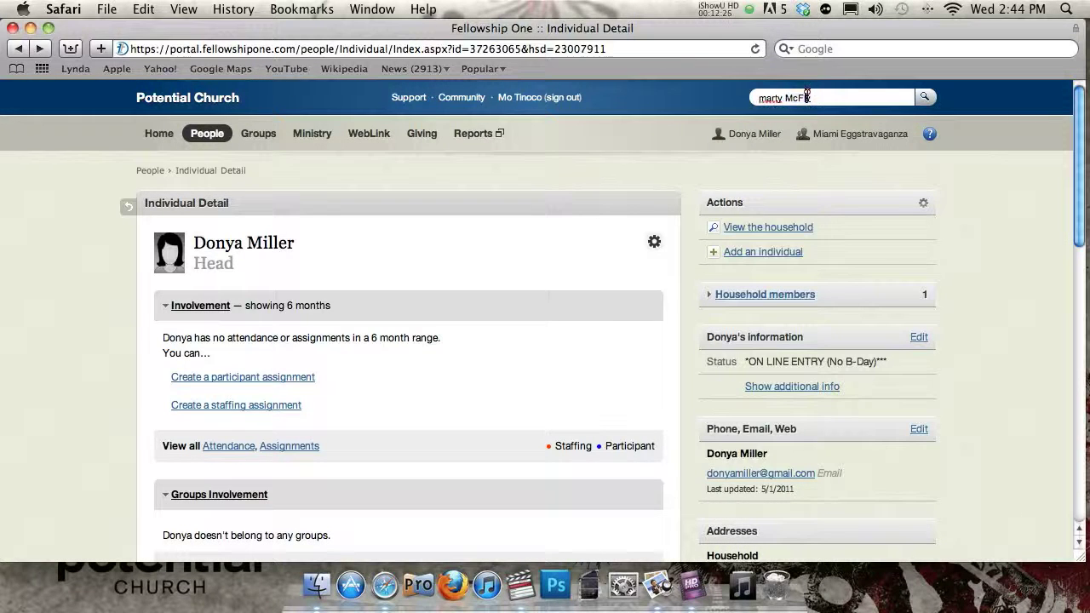
key("Return")
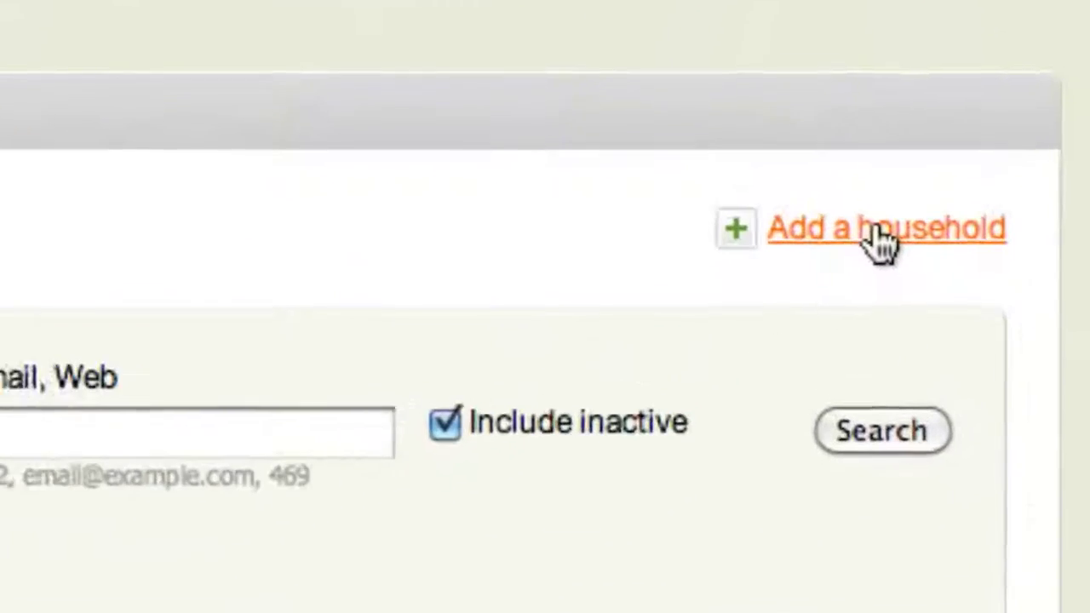
- Start a new household and set the individual's status to TV – South FL dated 05/08/2011
left_click(881, 232)
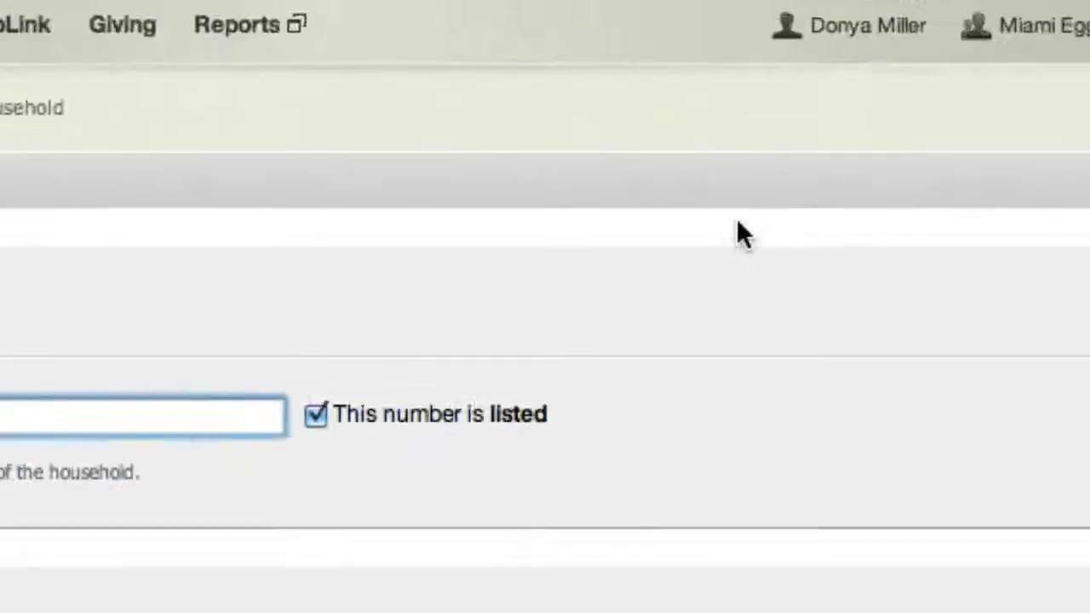
scroll(967, 343, "down", 5)
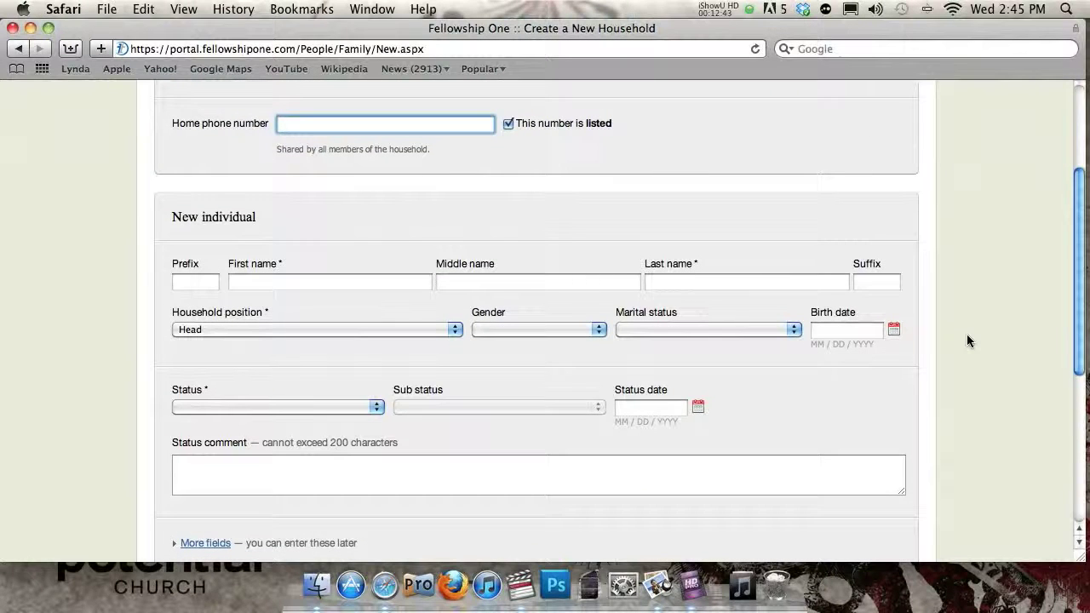
scroll(964, 337, "down", 4)
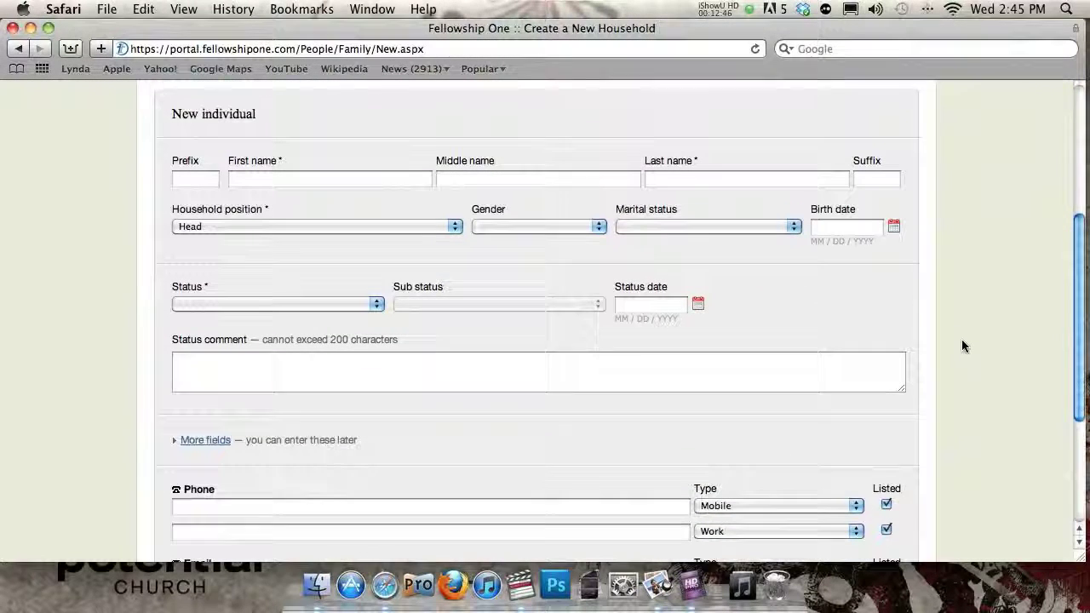
scroll(958, 343, "down", 4)
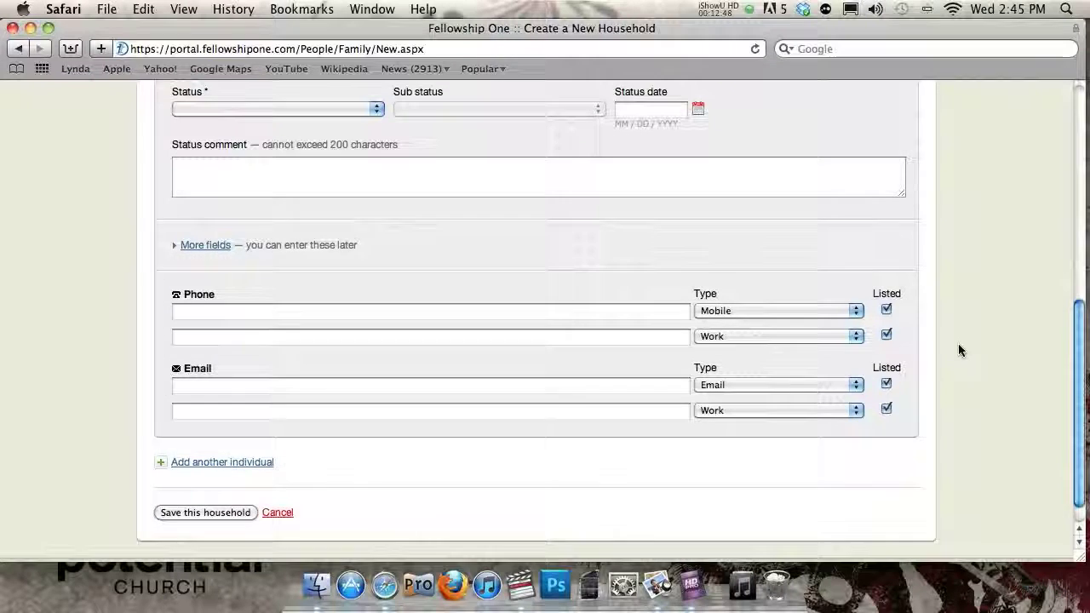
scroll(958, 343, "up", 5)
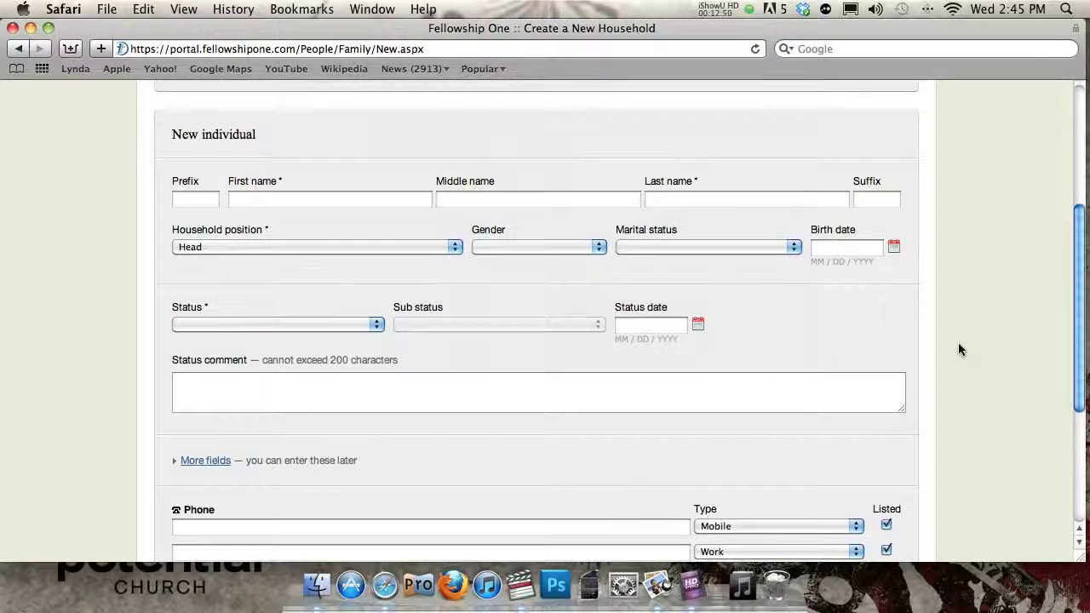
left_click(268, 324)
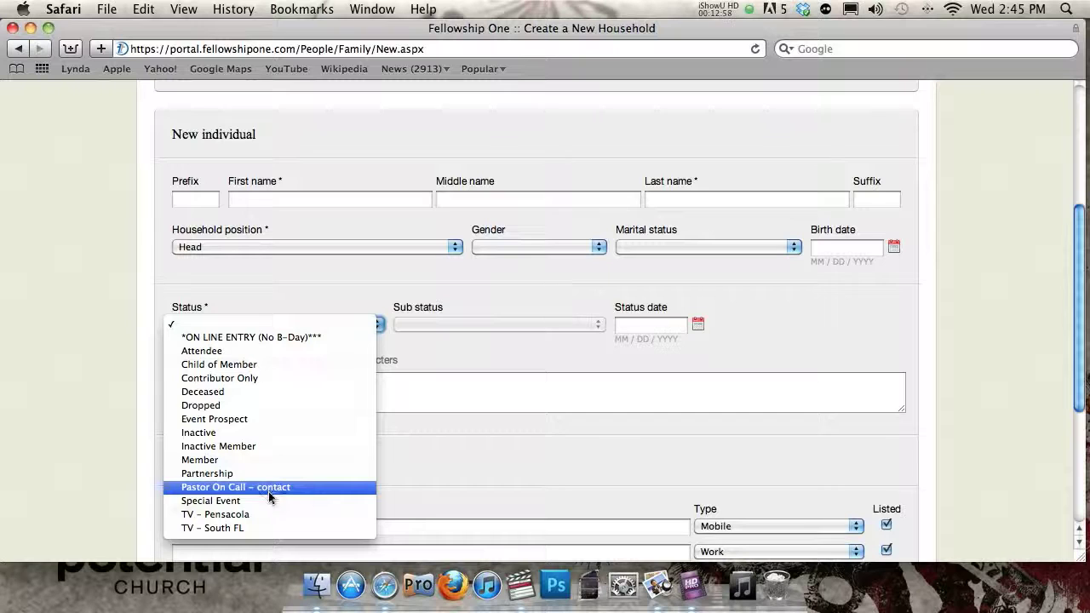
left_click(239, 526)
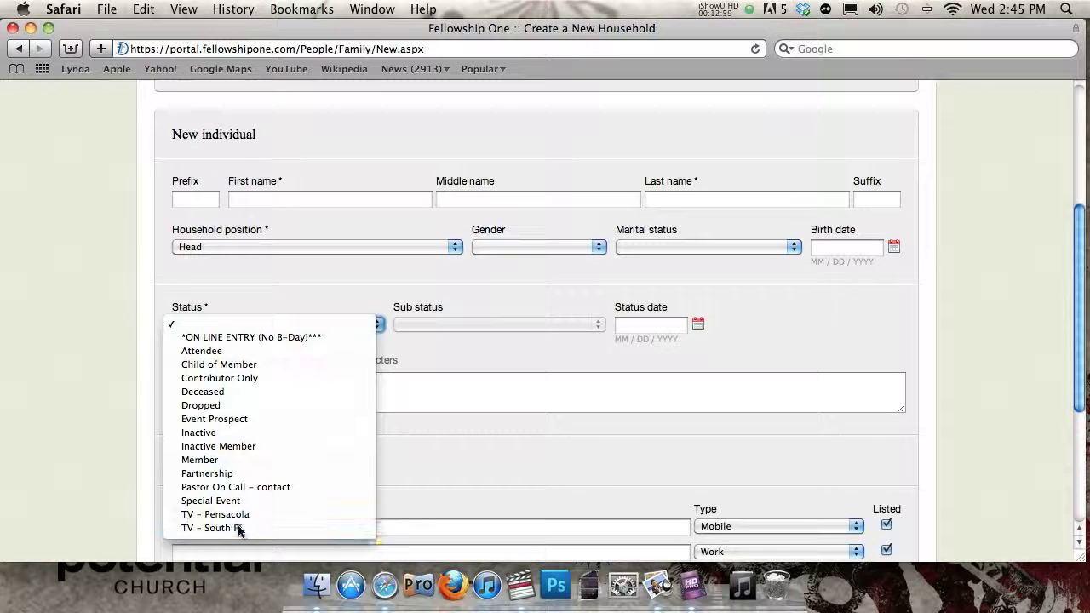
left_click(537, 324)
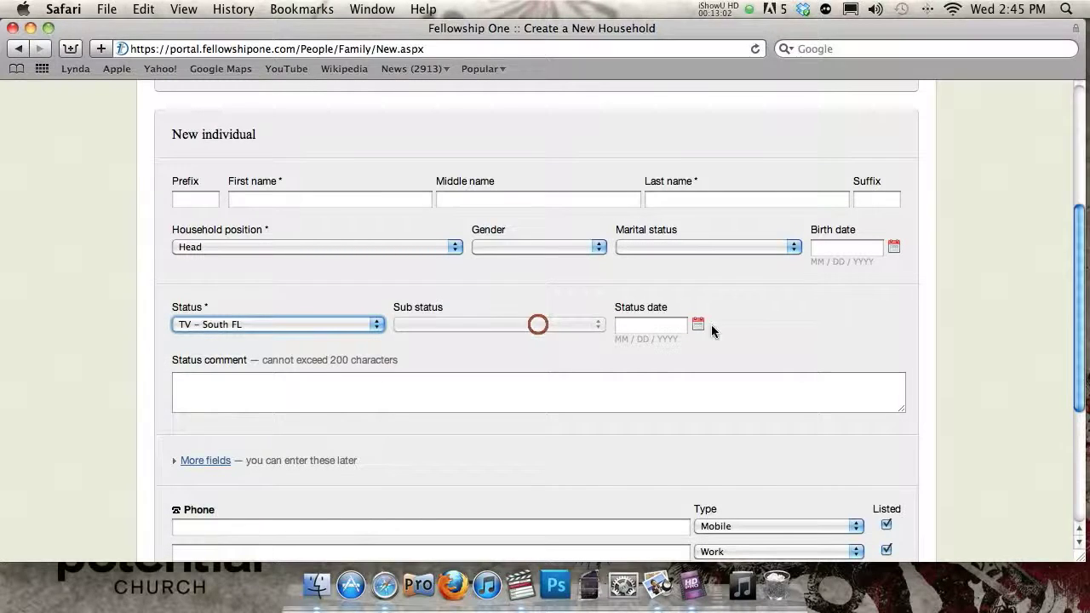
left_click(697, 328)
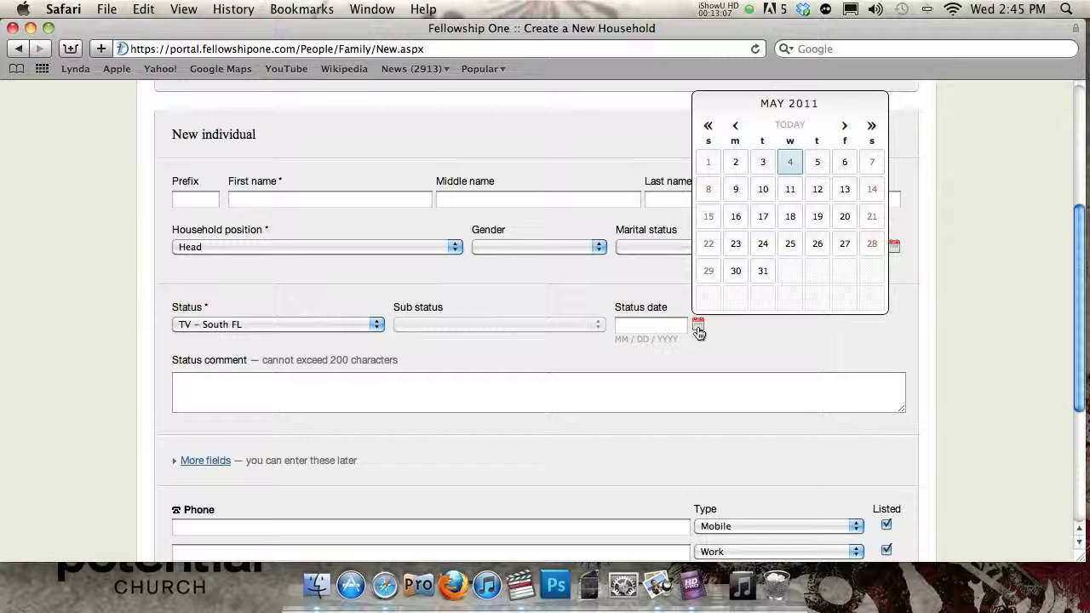
left_click(712, 191)
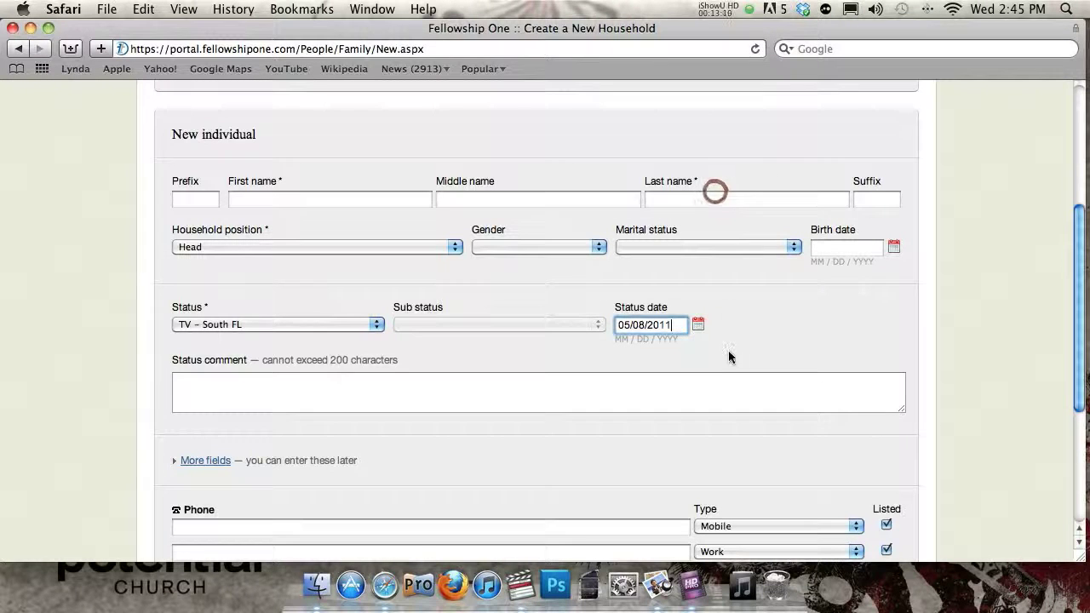
- Cancel the new household form without saving
scroll(973, 333, "down", 5)
scroll(973, 333, "up", 5)
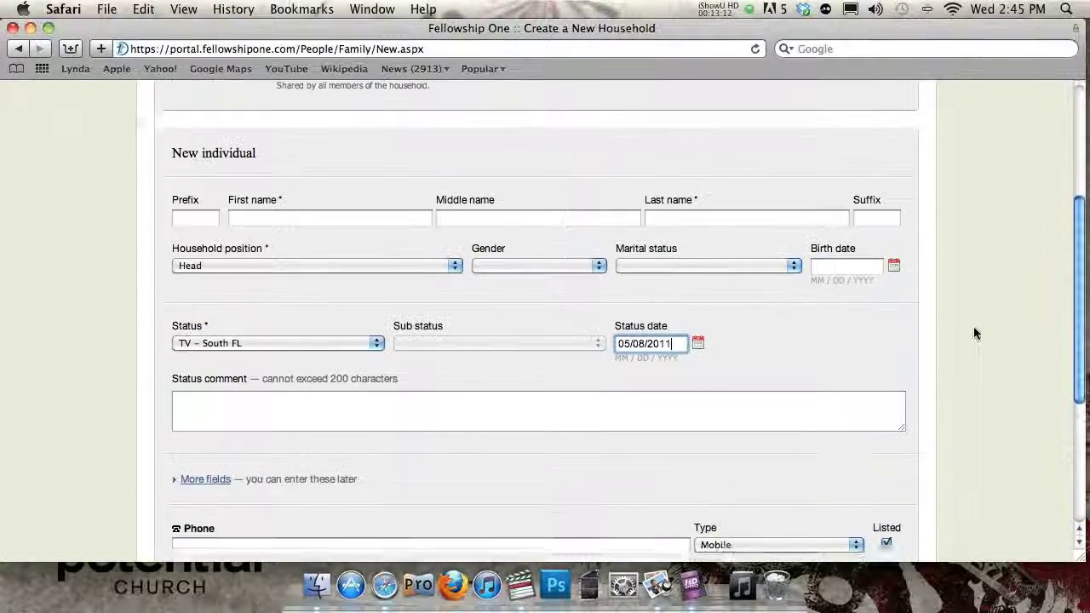
scroll(973, 333, "down", 5)
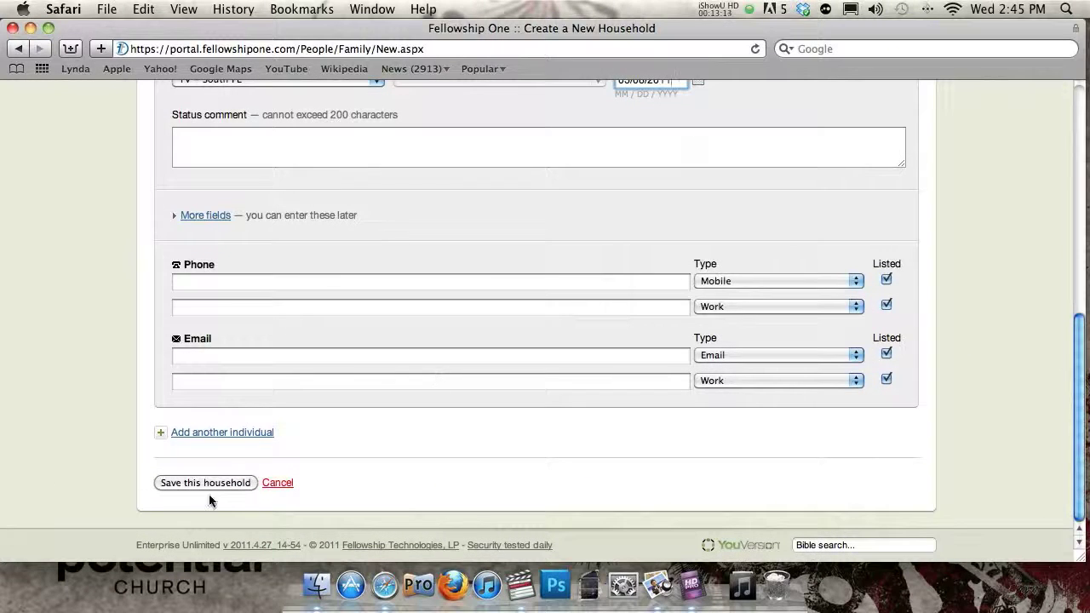
left_click(274, 483)
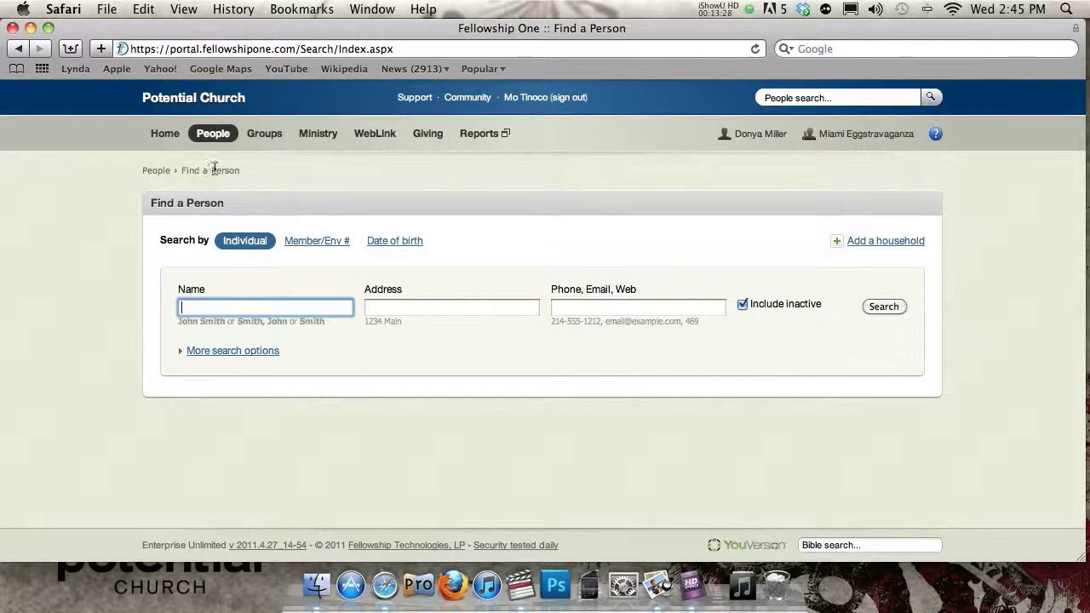
- Return to the portal home page and search People for the person's name
left_click(170, 136)
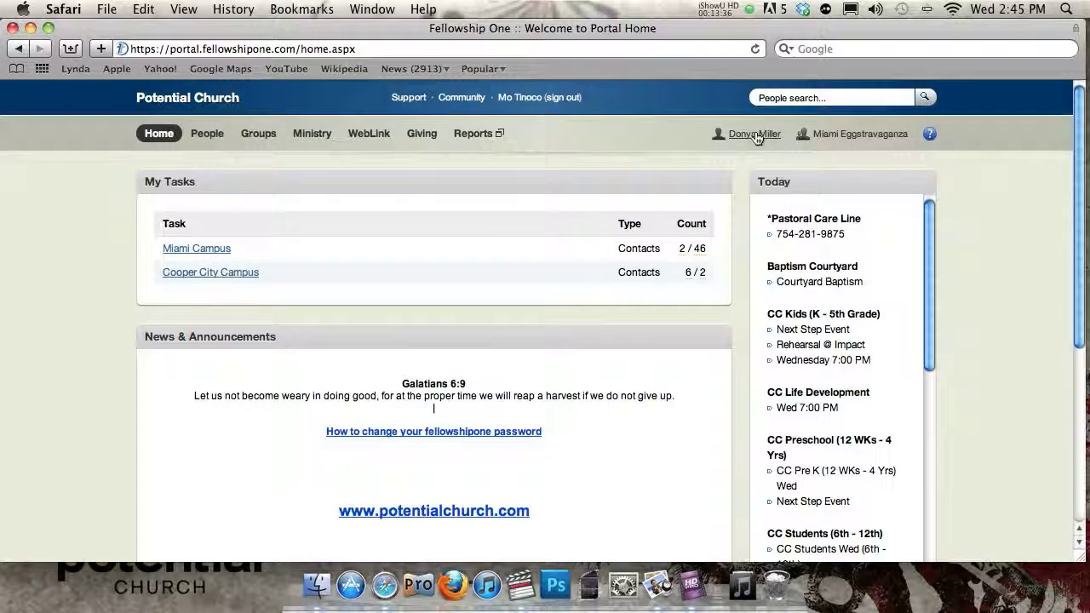
left_click(754, 135)
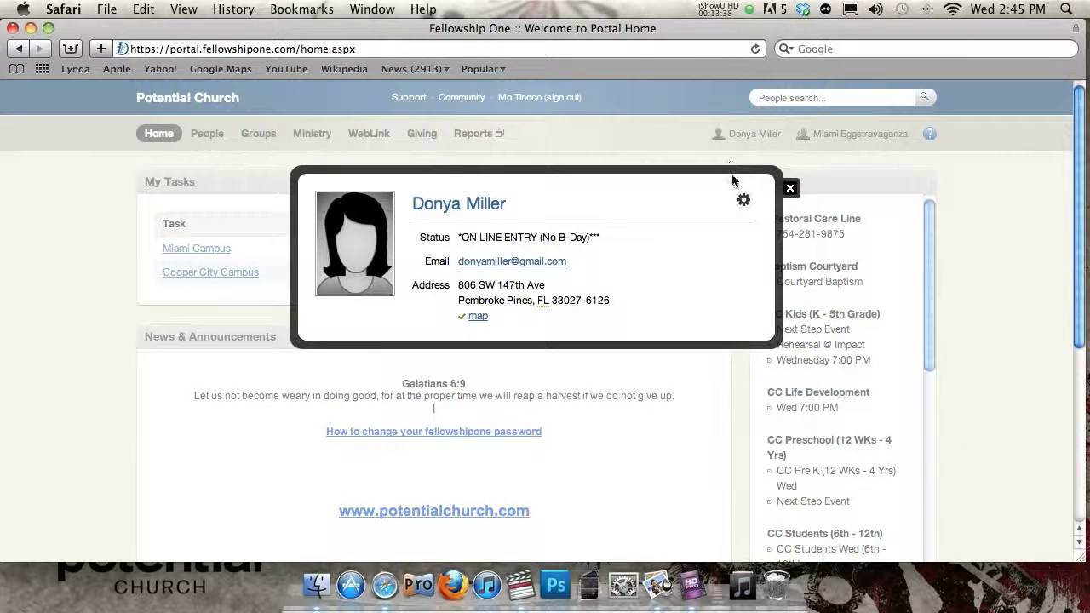
left_click(784, 186)
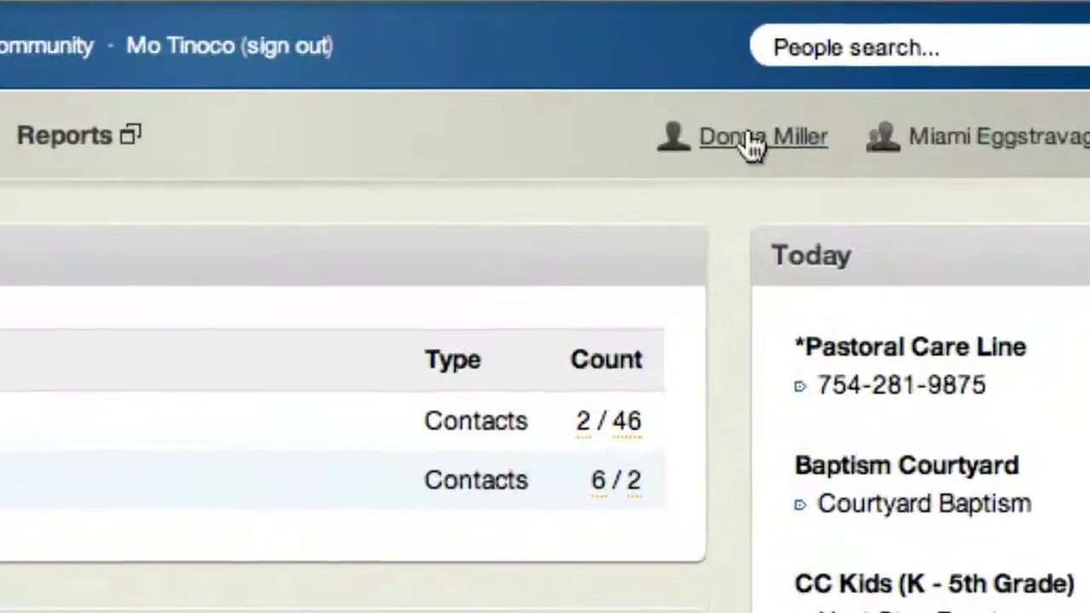
left_click(830, 54)
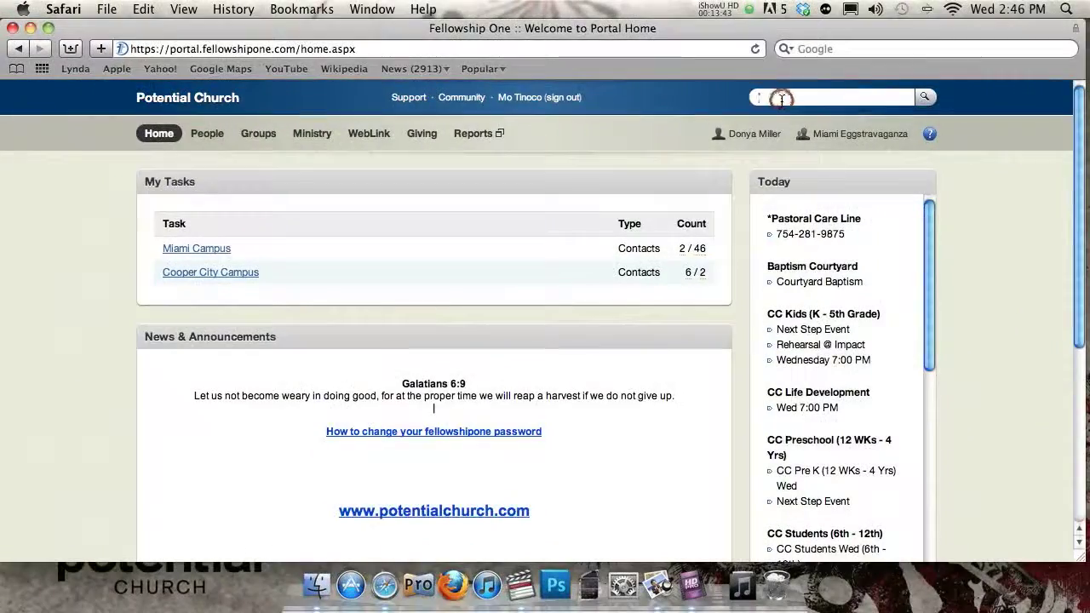
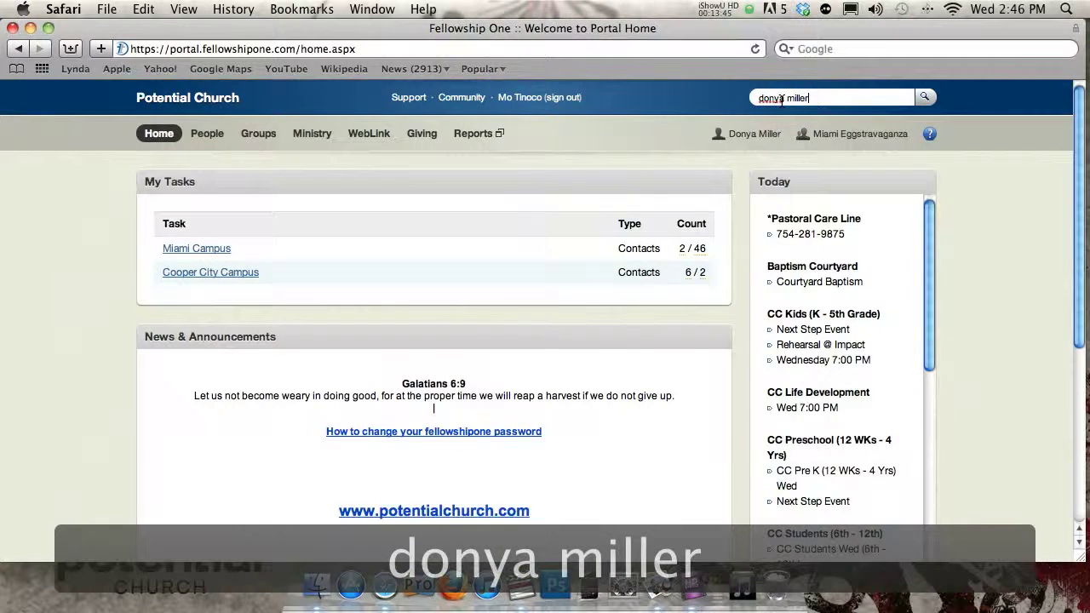
key("Return")
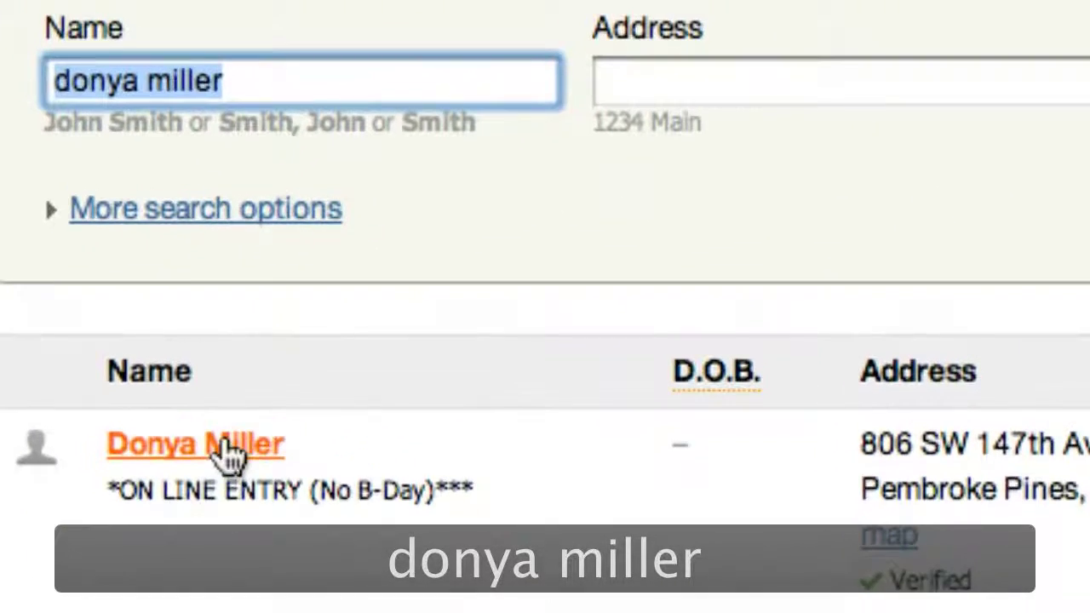
- Open her Individual Detail page and the open TV First Time Caller contact item
mouse_move(210, 406)
left_click(224, 444)
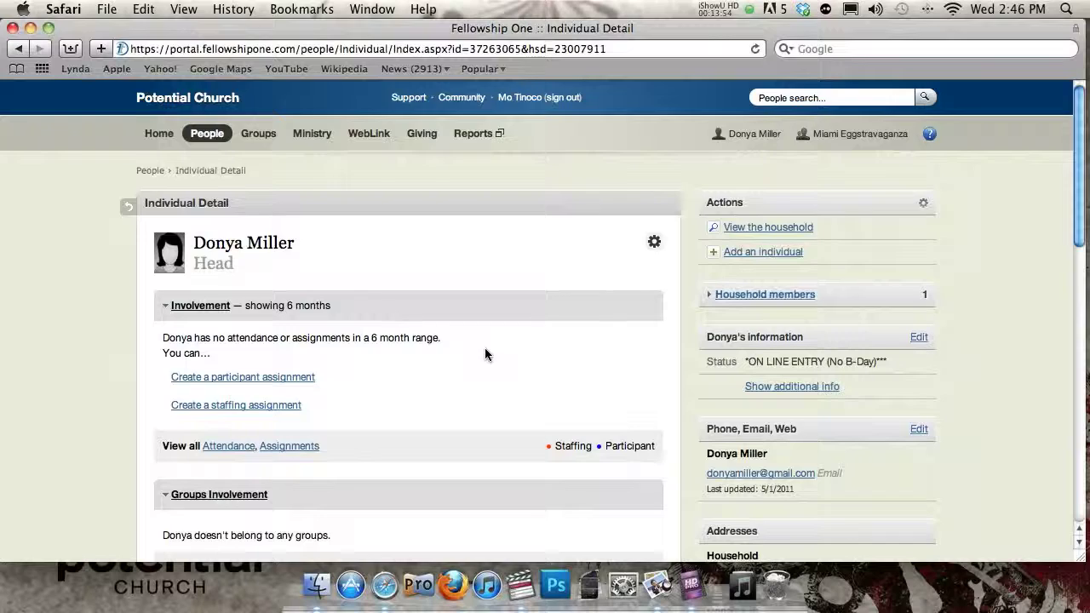
scroll(485, 350, "down", 10)
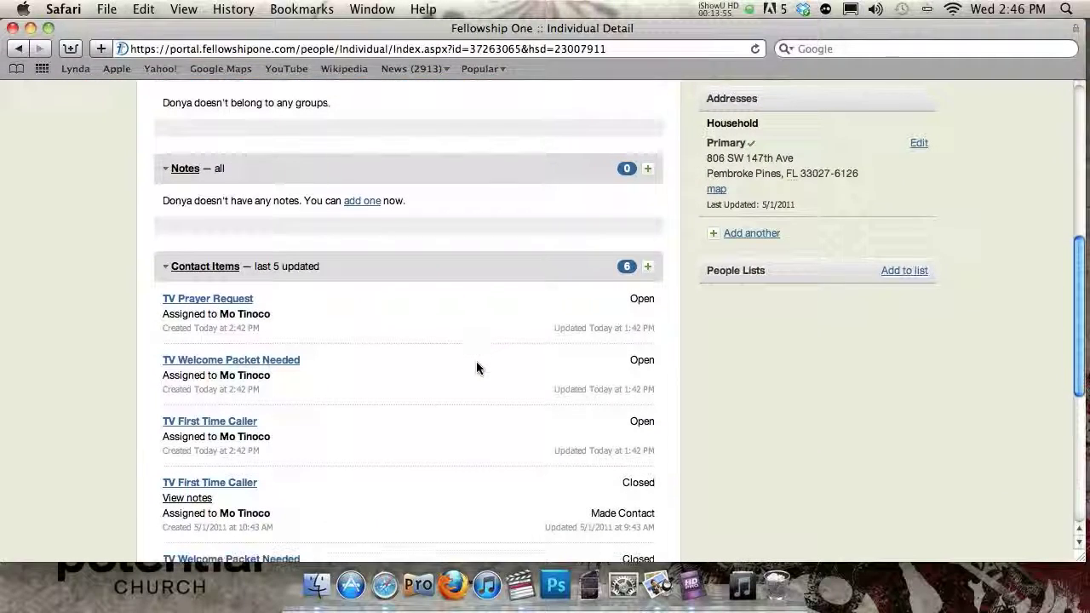
scroll(544, 373, "down", 1)
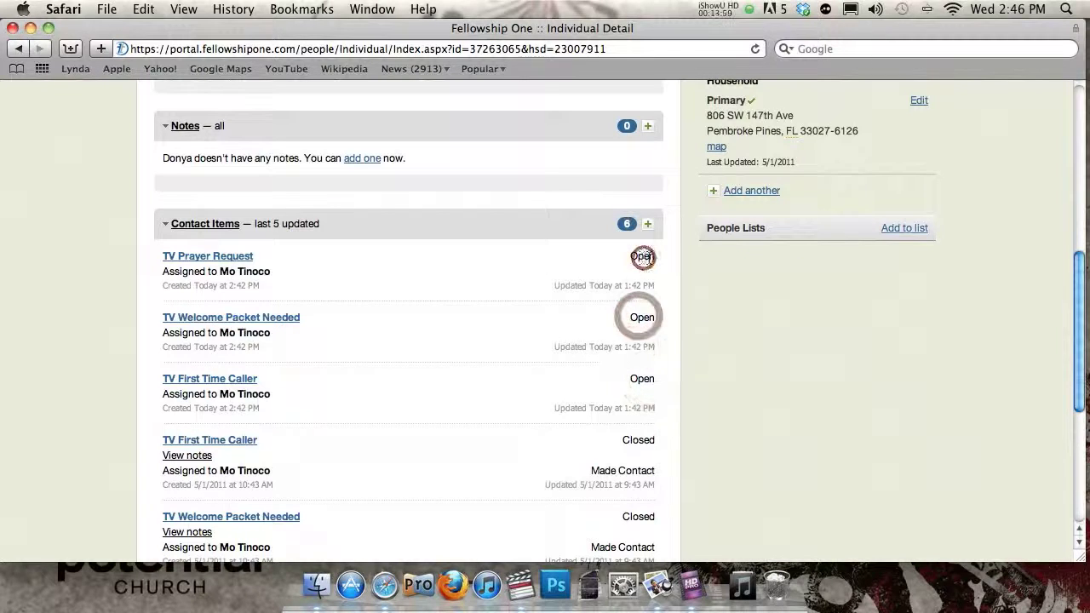
scroll(195, 396, "up", 1)
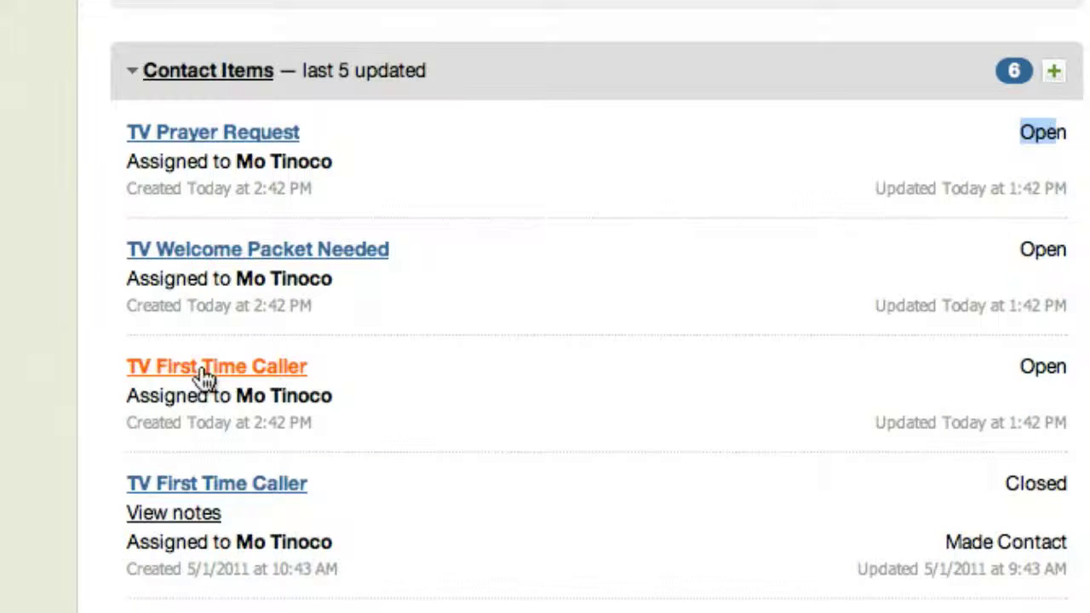
left_click(204, 368)
- Set the TV First Time Caller disposition to Made Contact, mark it closed, and save
scroll(151, 383, "down", 3)
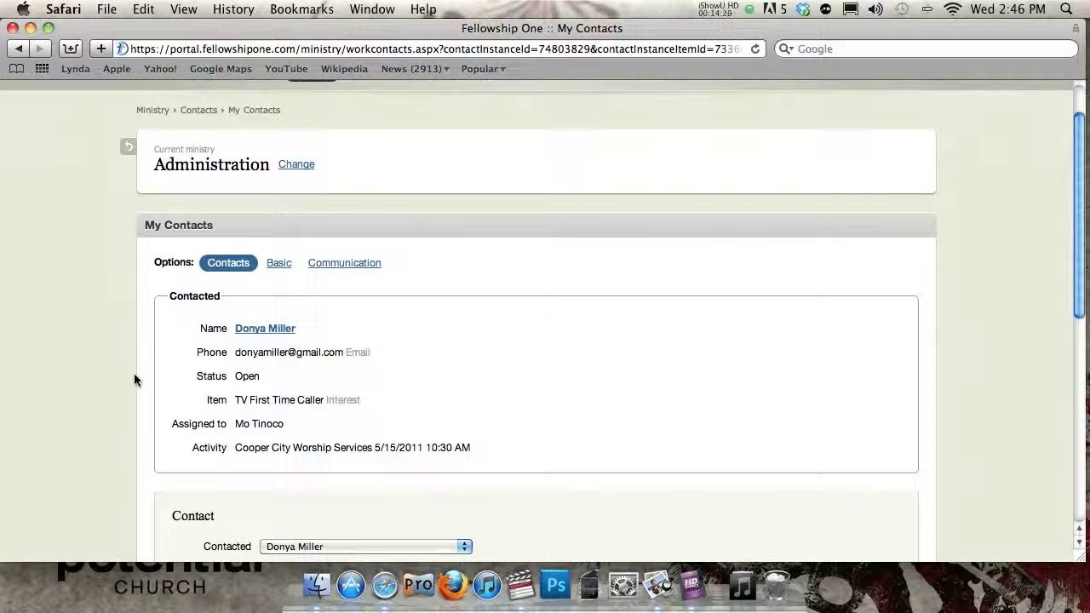
scroll(134, 374, "down", 6)
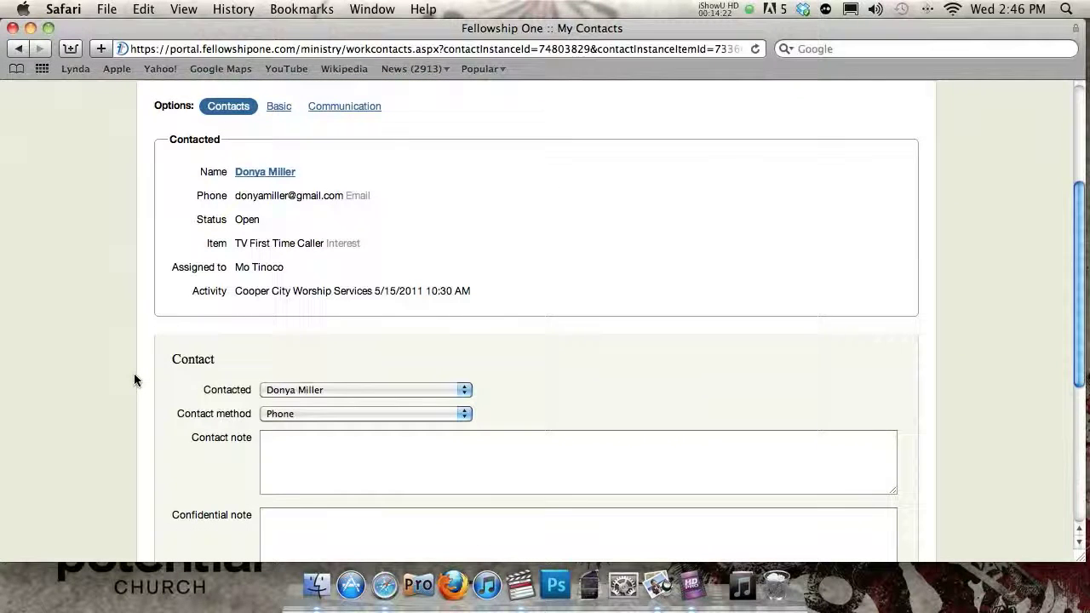
scroll(134, 374, "up", 3)
scroll(133, 373, "down", 3)
scroll(133, 372, "up", 3)
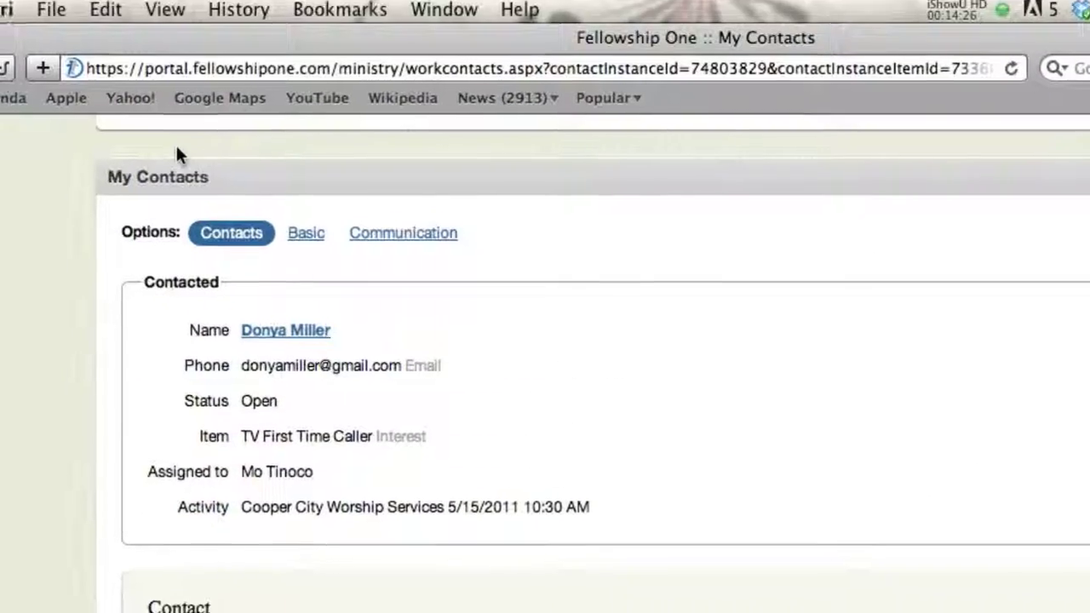
scroll(173, 354, "down", 7)
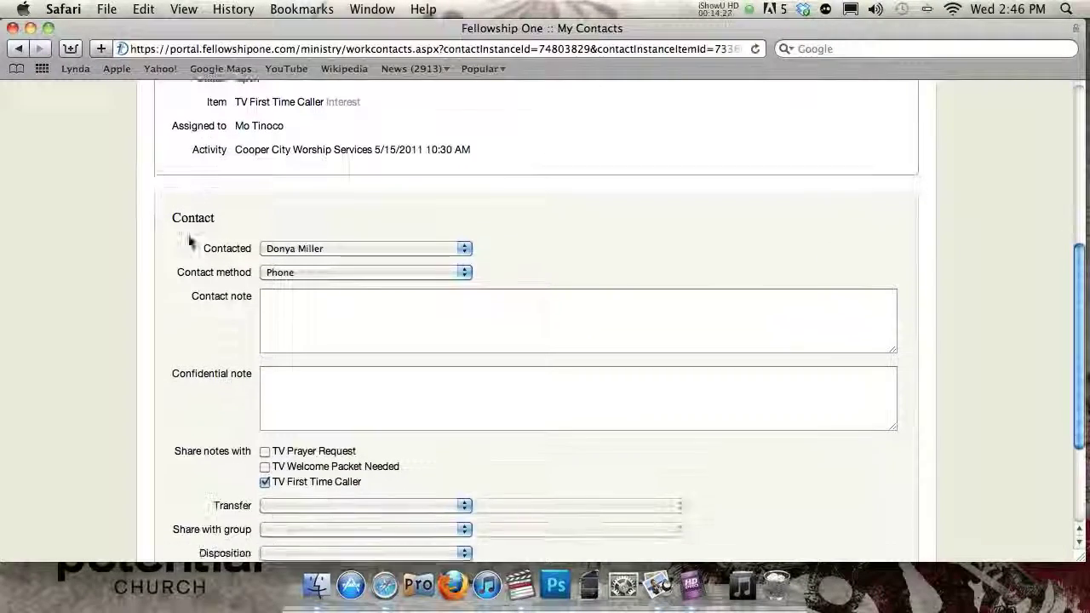
scroll(188, 239, "down", 3)
scroll(185, 237, "up", 4)
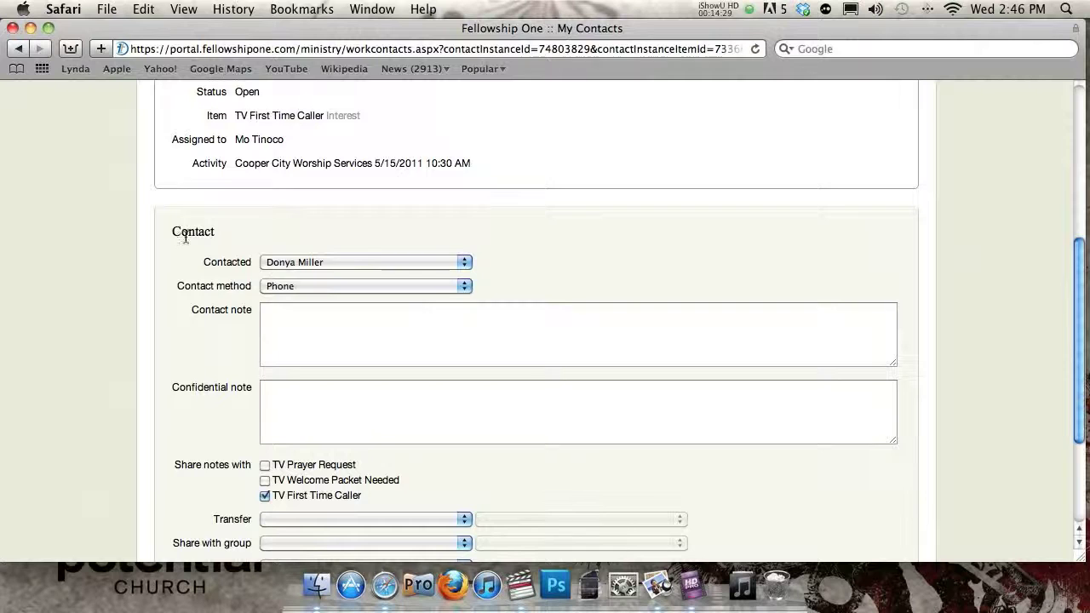
scroll(185, 238, "up", 4)
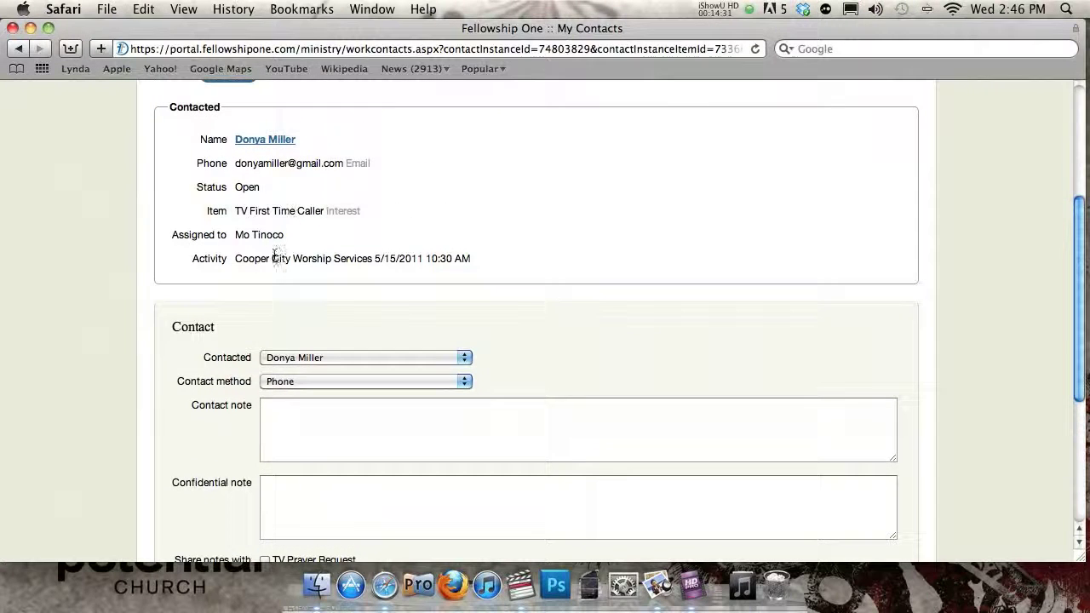
scroll(277, 255, "down", 10)
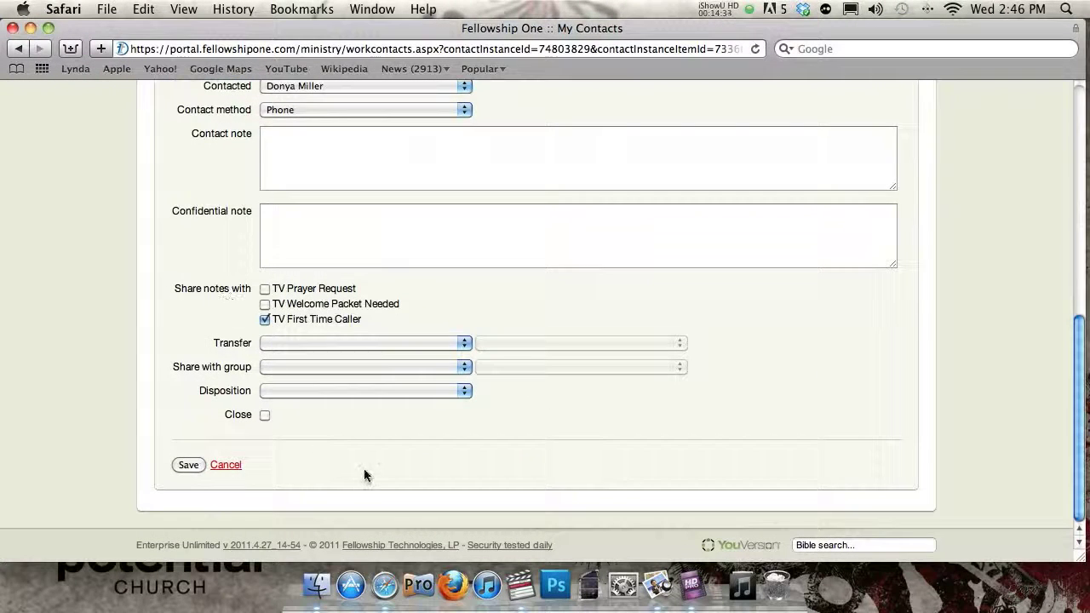
left_click(373, 393)
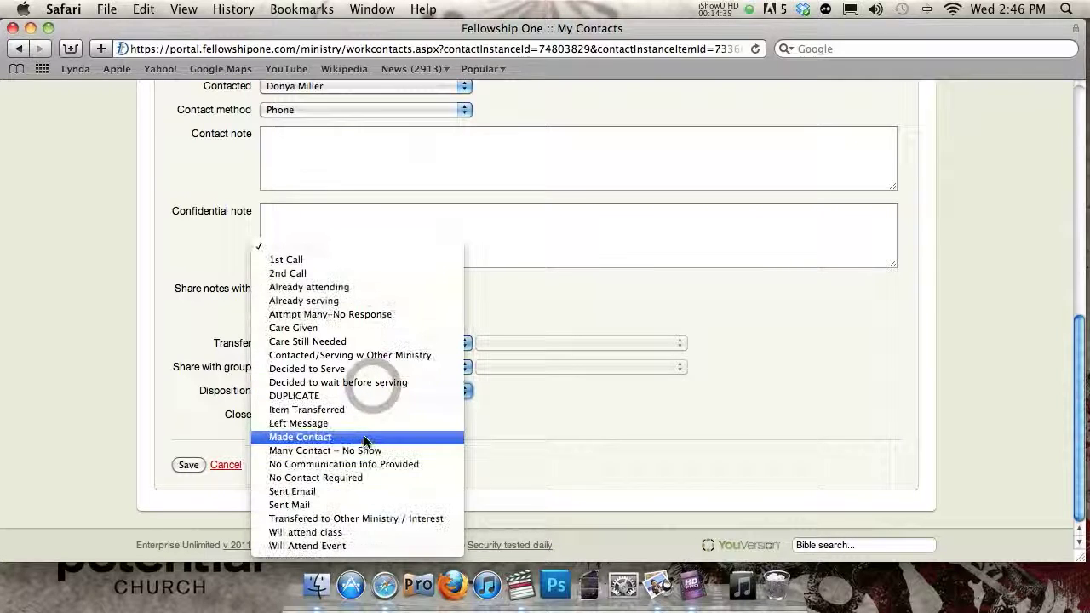
left_click(328, 437)
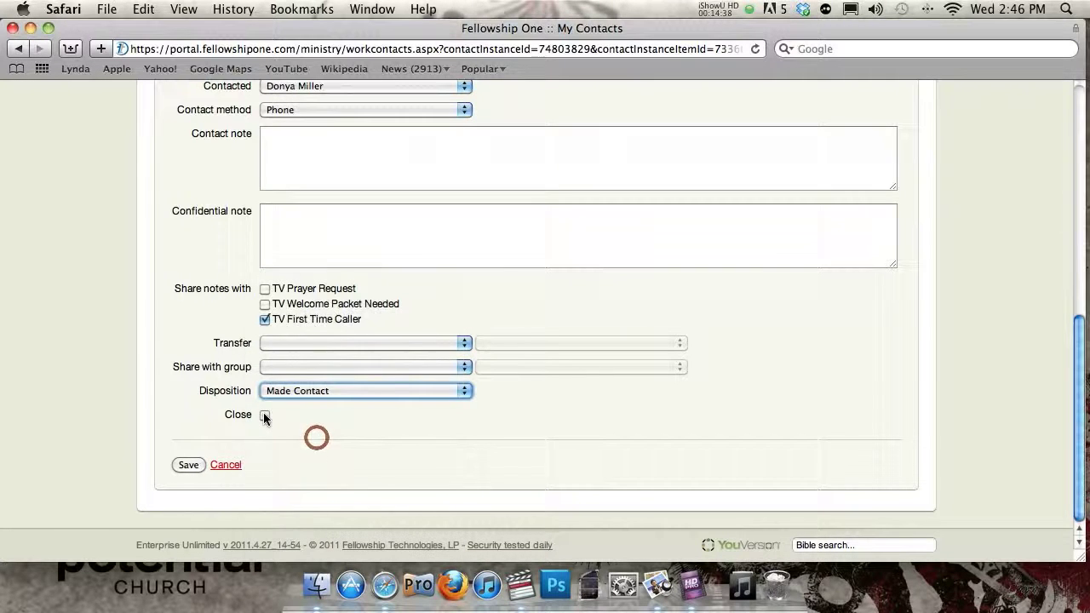
left_click(264, 415)
left_click(185, 465)
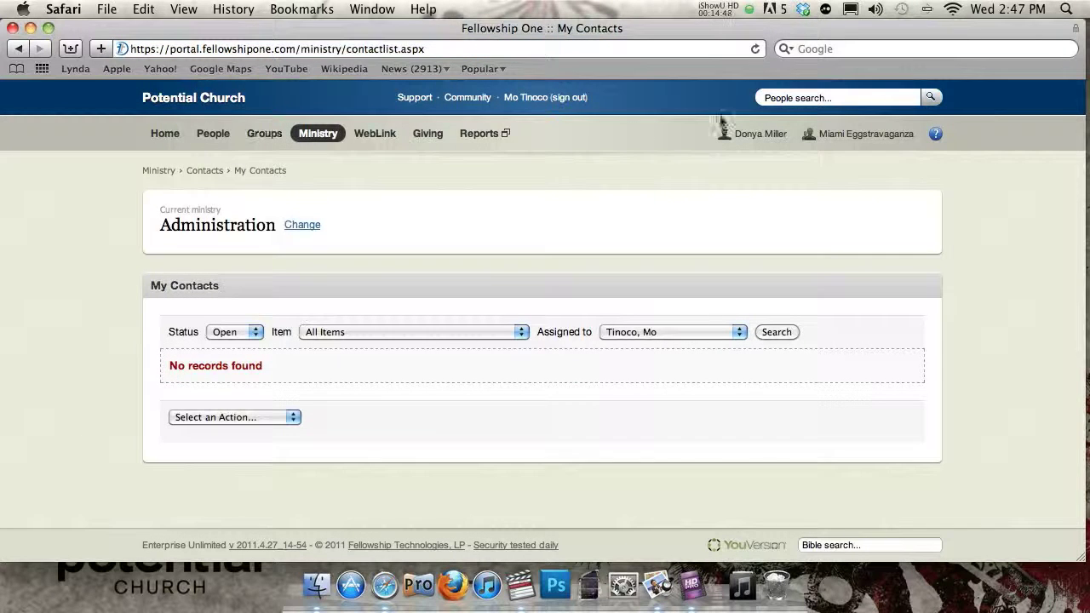
left_click(795, 99)
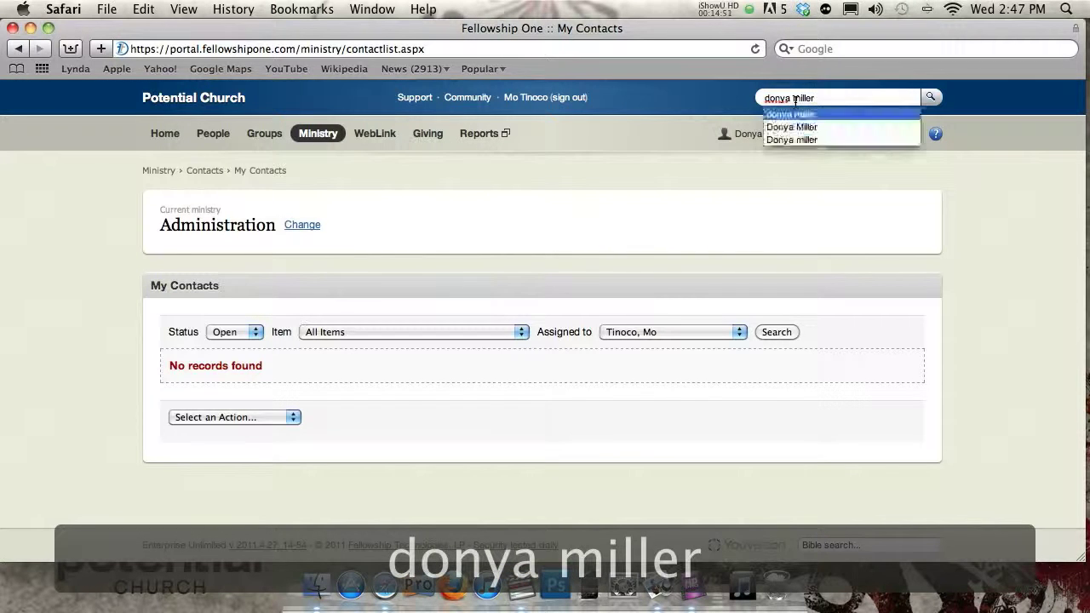
key("Return")
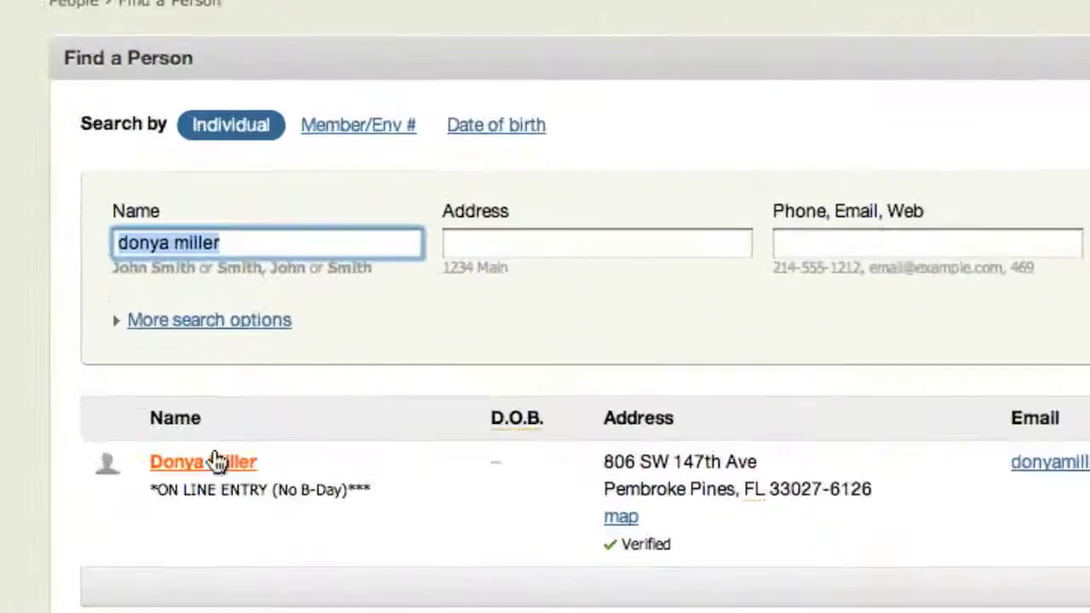
left_click(224, 430)
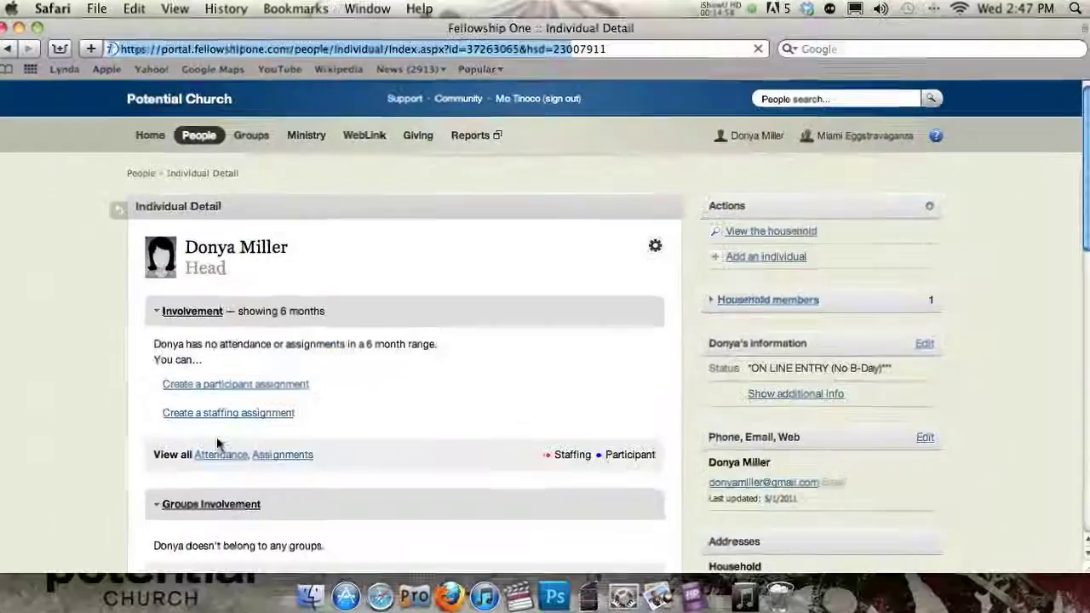
scroll(359, 349, "down", 15)
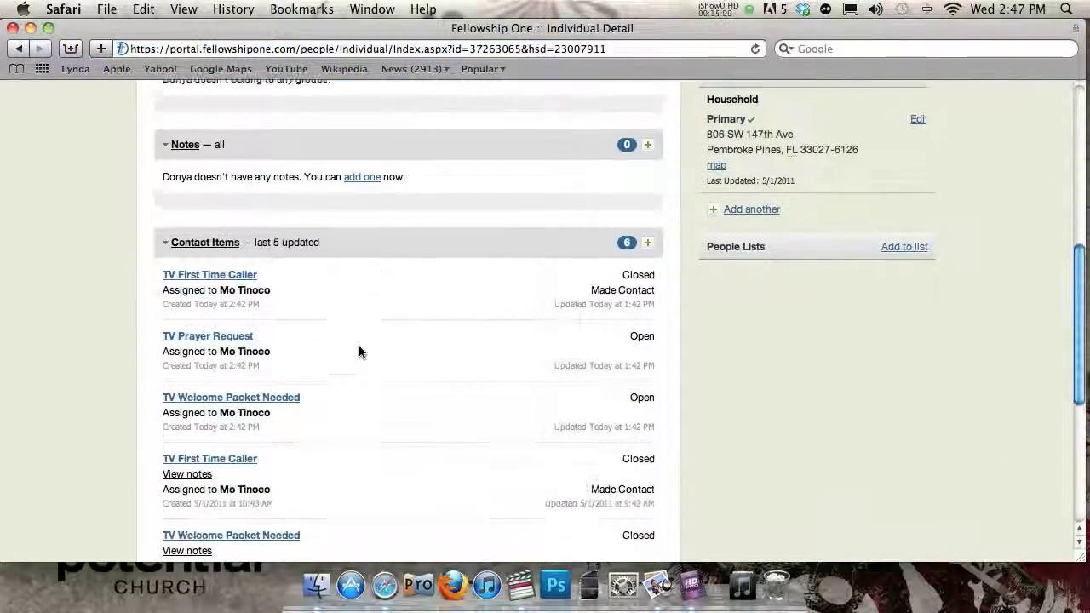
scroll(359, 349, "up", 3)
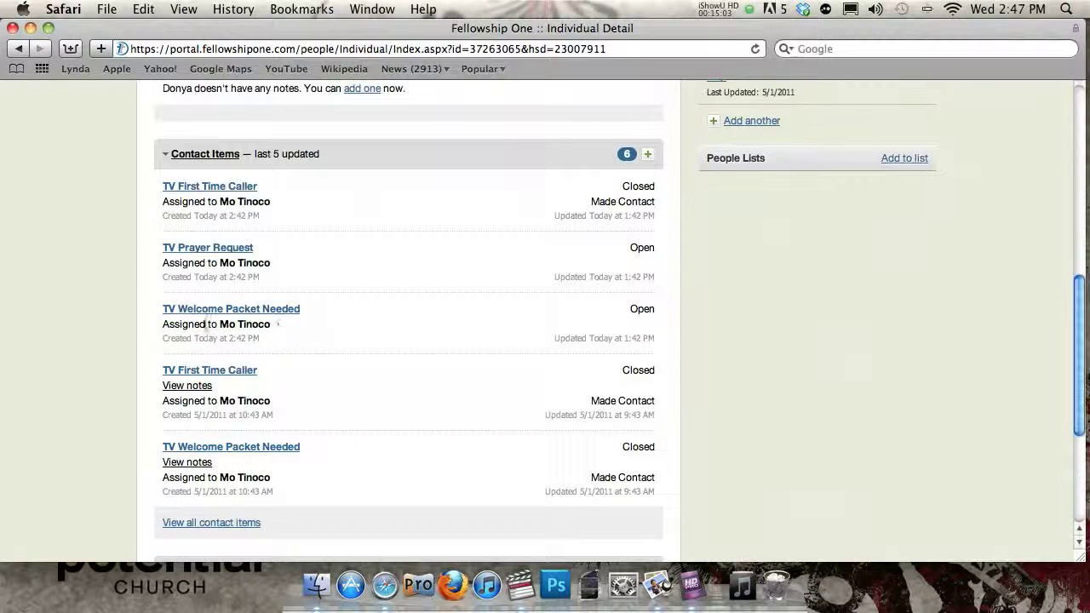
- Open the TV Prayer Request contact item and highlight its prayer request note
left_click(202, 248)
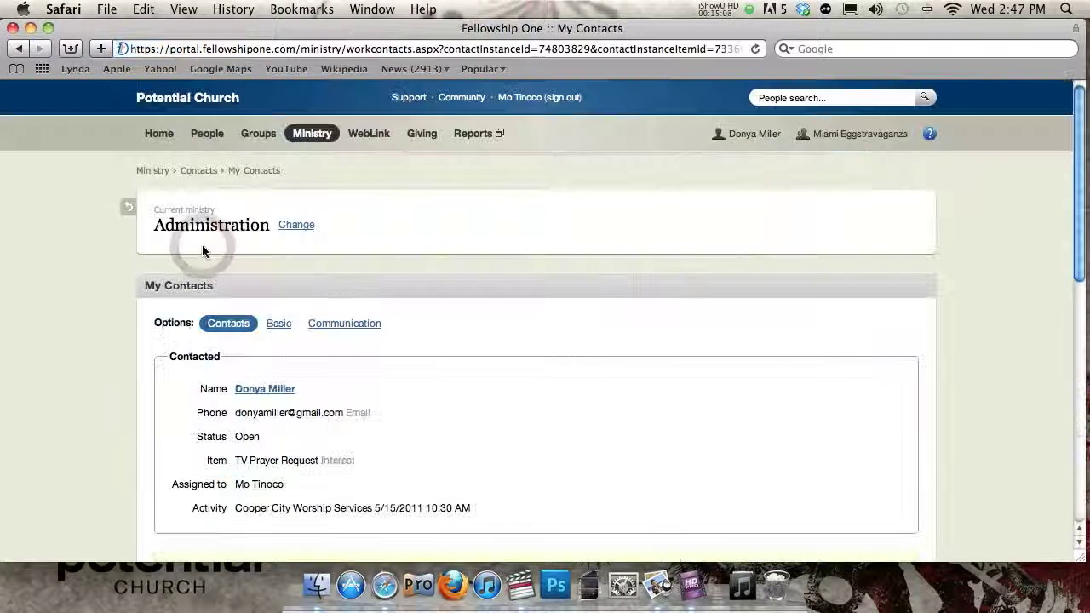
scroll(133, 304, "down", 5)
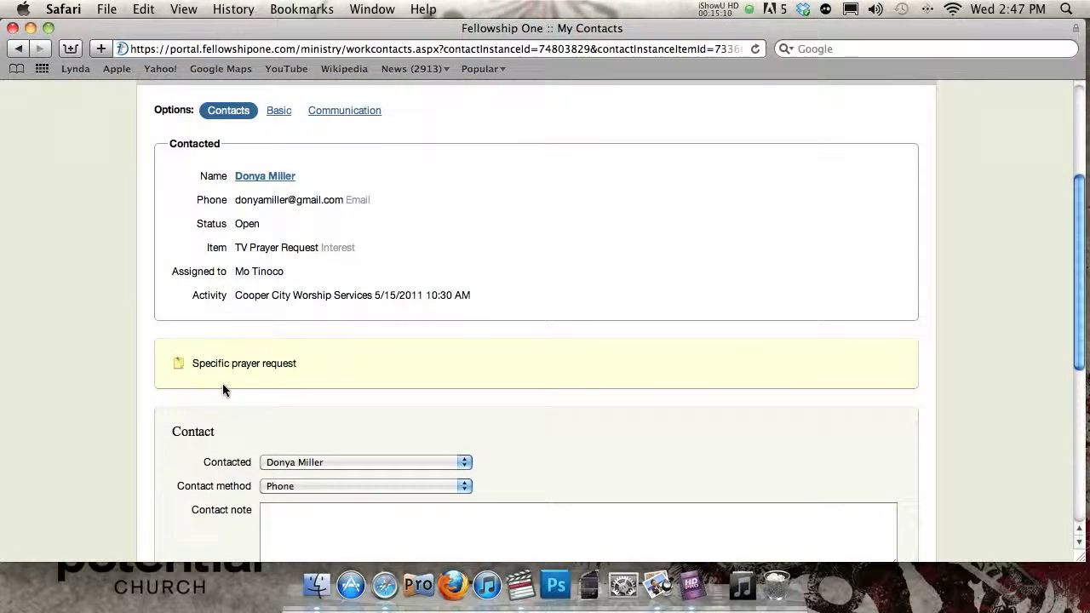
left_click_drag(195, 363, 256, 368)
scroll(122, 352, "down", 8)
- Set its disposition to Made Contact, tick Close, and save
left_click(275, 414)
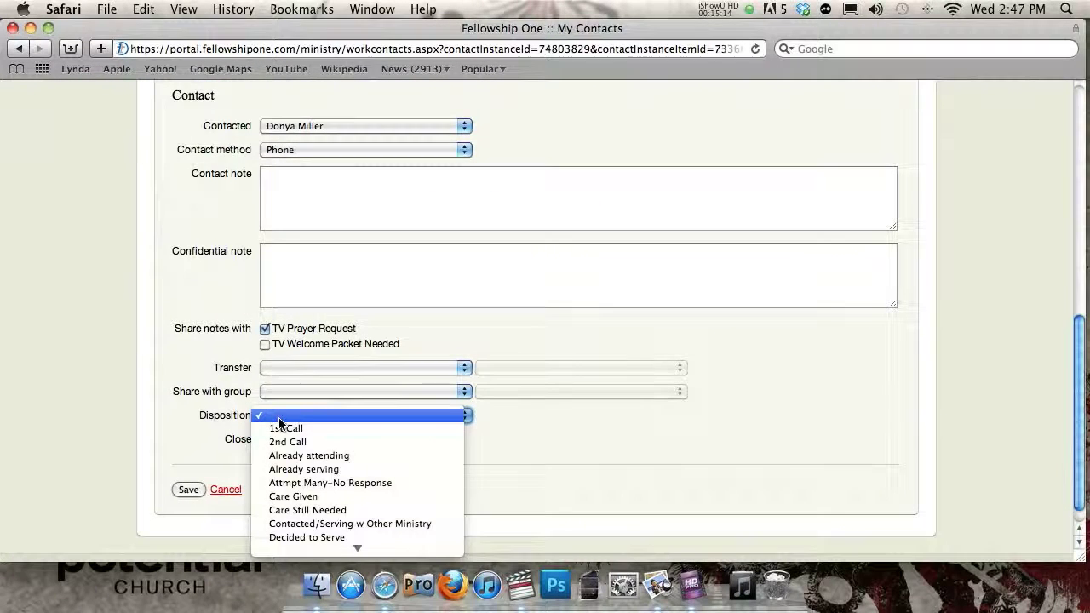
left_click(268, 439)
left_click(265, 440)
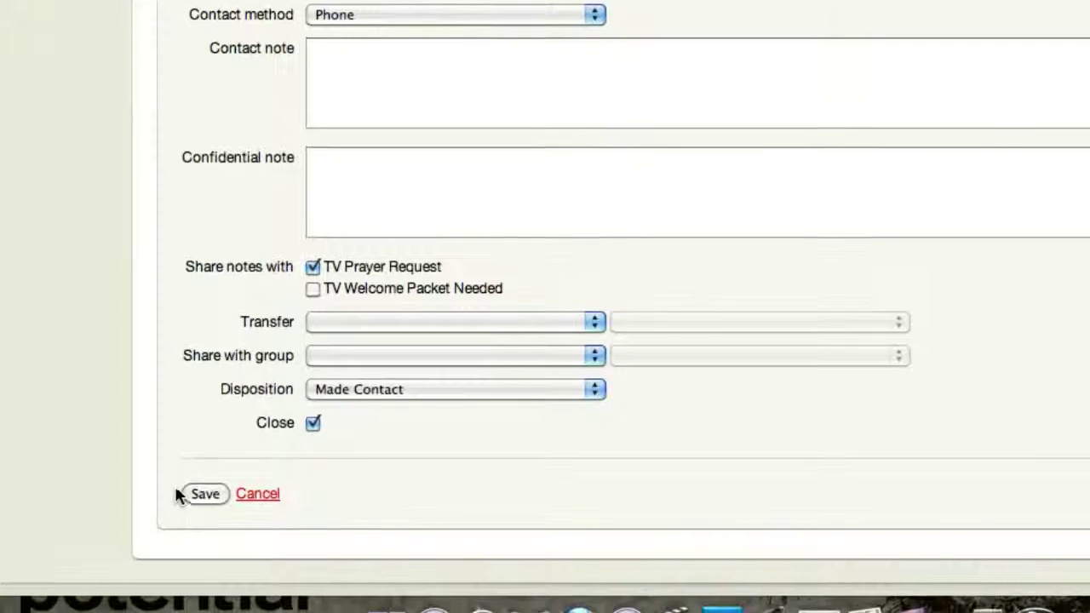
left_click(189, 494)
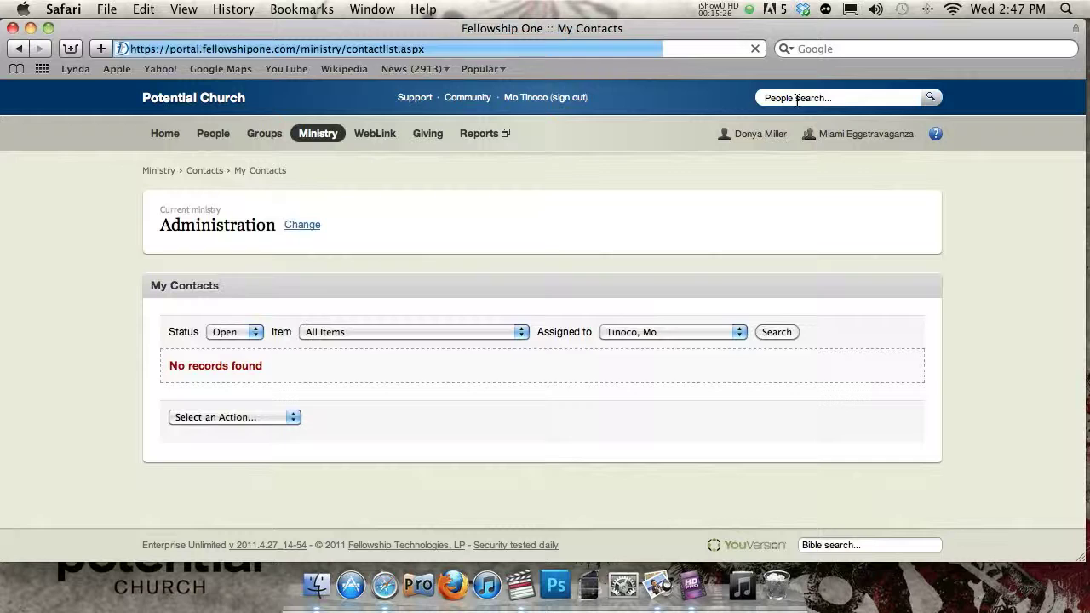
- Search People for the person's name, open her detail record, and scroll to Contact Items
left_click(796, 97)
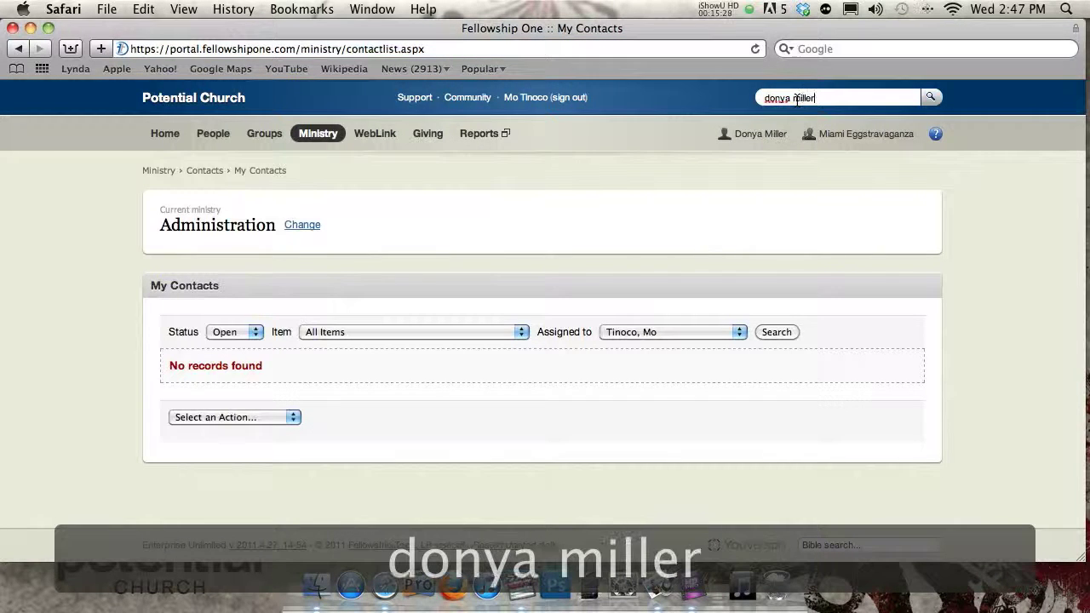
key("Return")
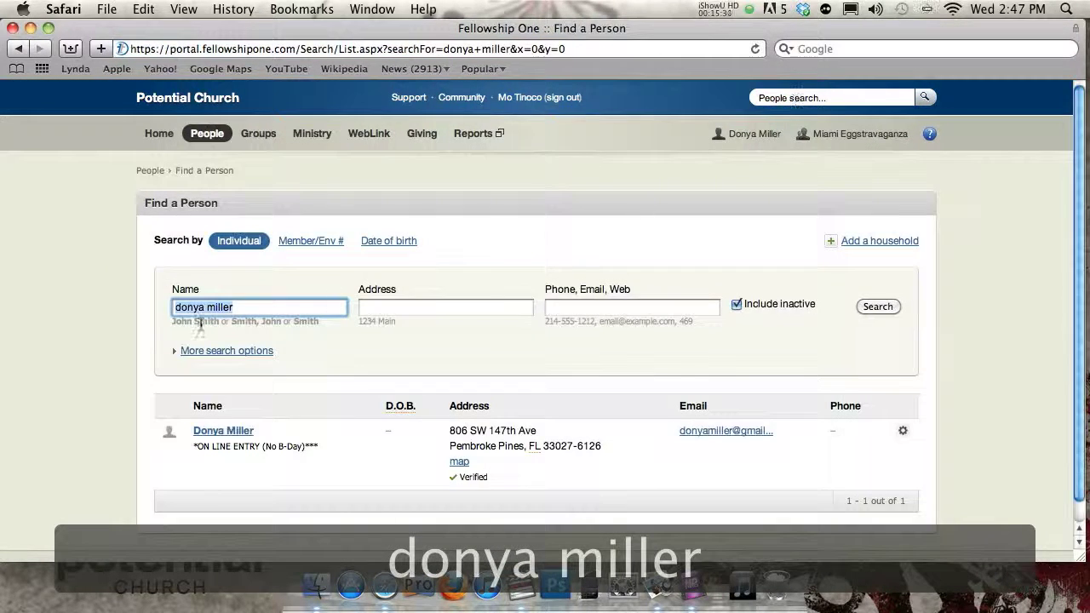
left_click(232, 432)
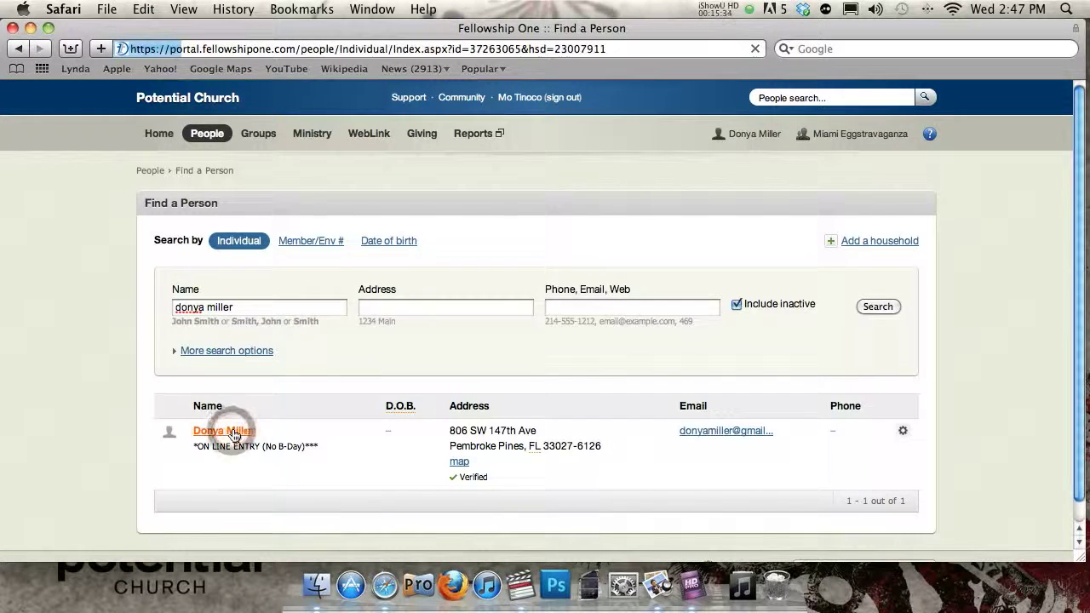
scroll(110, 384, "down", 6)
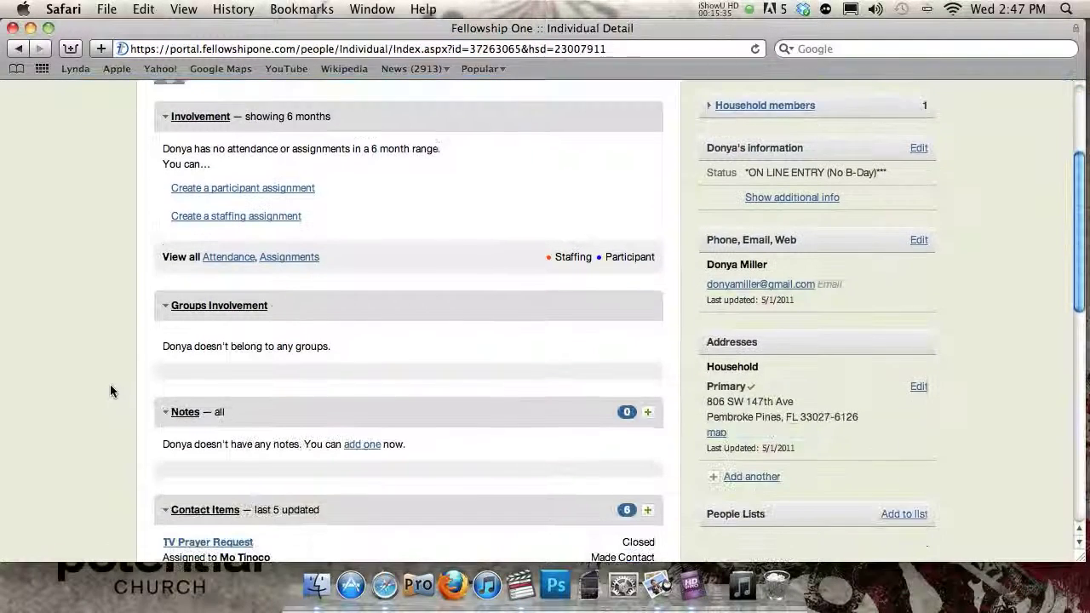
scroll(111, 377, "down", 5)
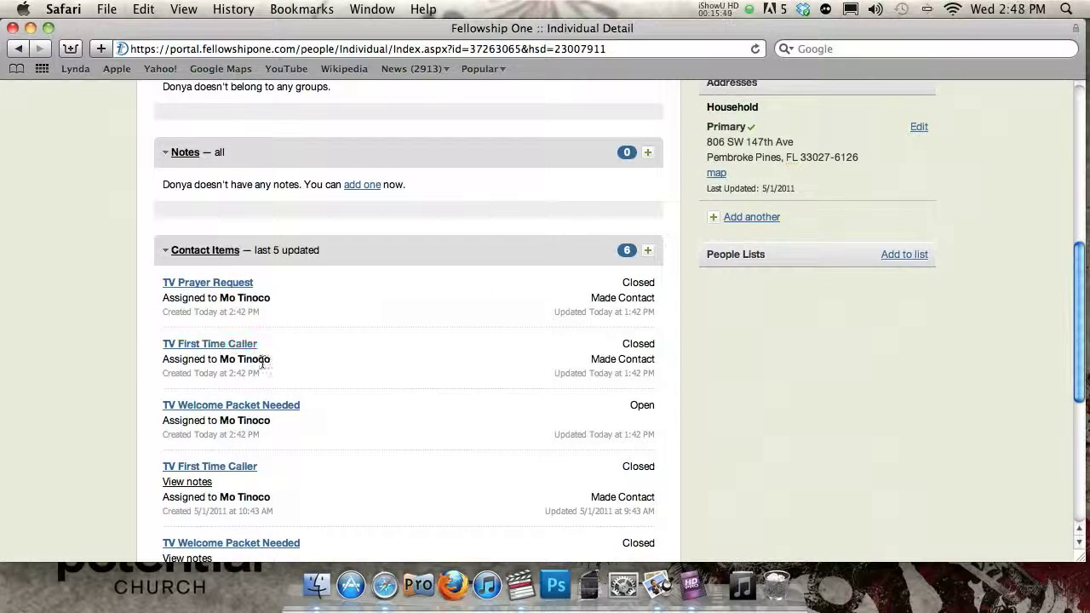
- Open the TV Welcome Packet Needed contact item and initially pick Made Contact as its disposition
left_click(225, 408)
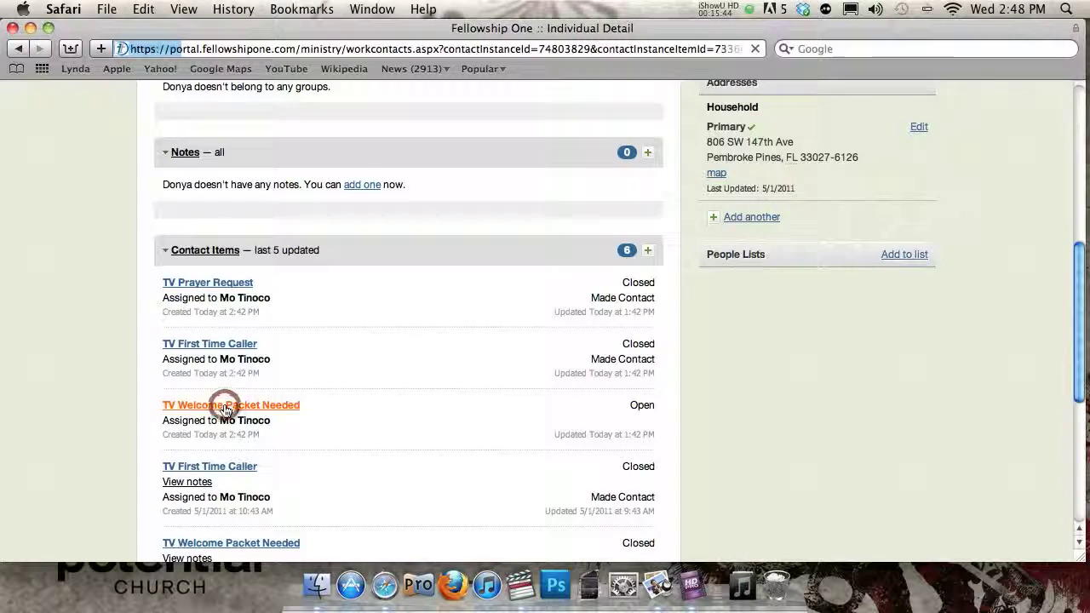
scroll(96, 400, "down", 6)
scroll(96, 402, "down", 2)
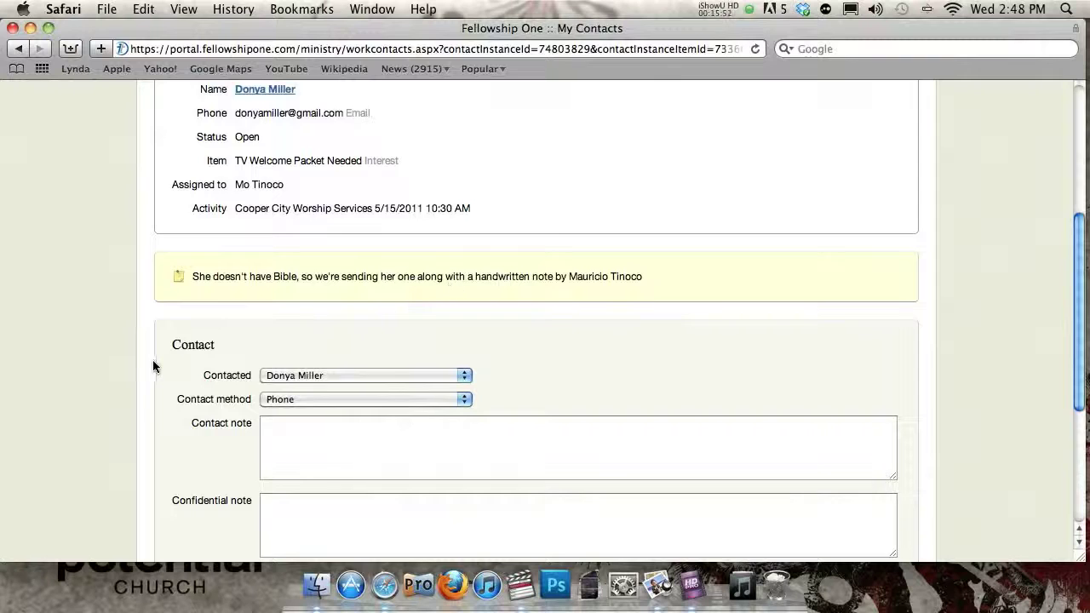
scroll(153, 366, "down", 5)
left_click(291, 400)
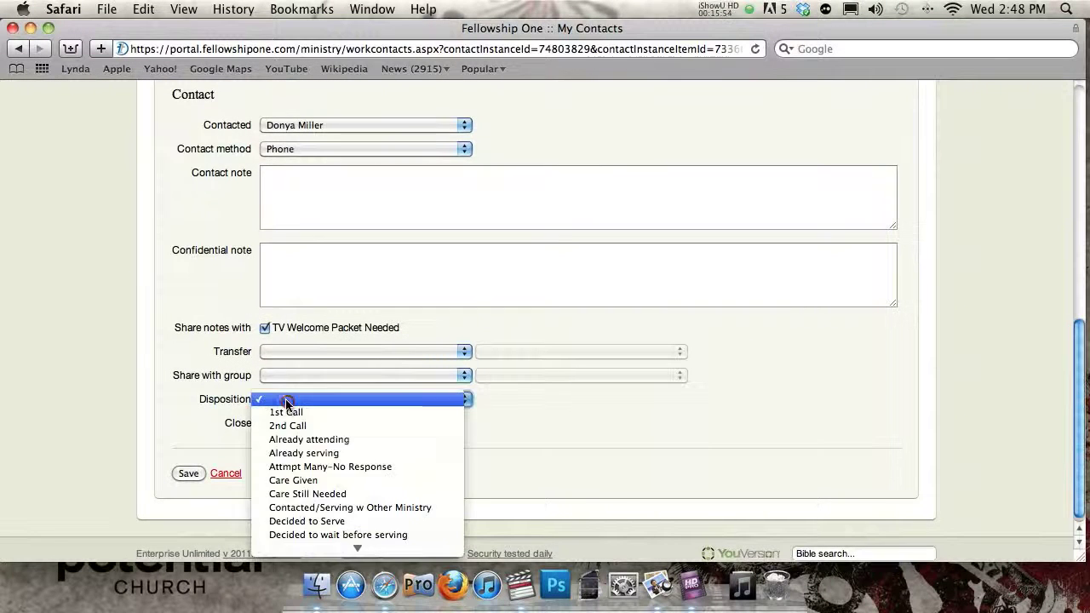
left_click(298, 437)
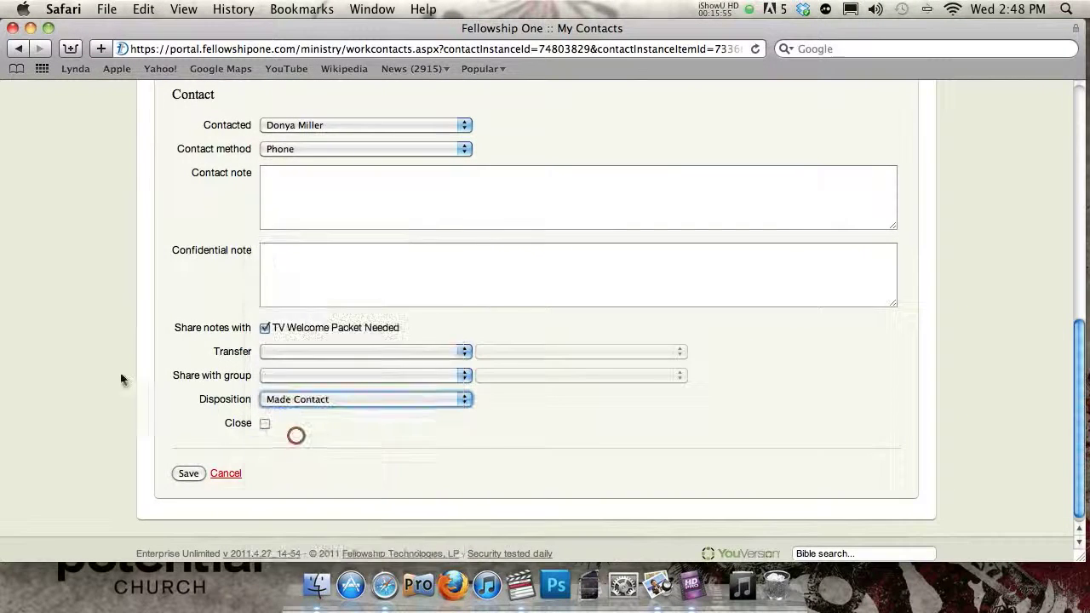
scroll(110, 366, "up", 5)
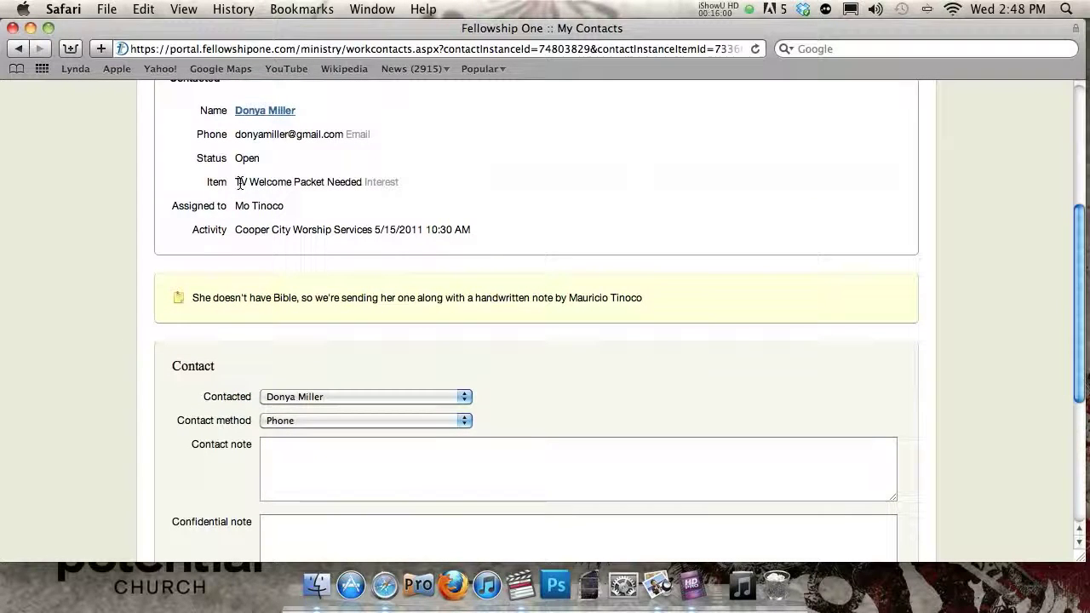
mouse_move(349, 184)
left_mouse_down()
mouse_move(244, 182)
mouse_move(349, 184)
left_mouse_up()
left_click(270, 181)
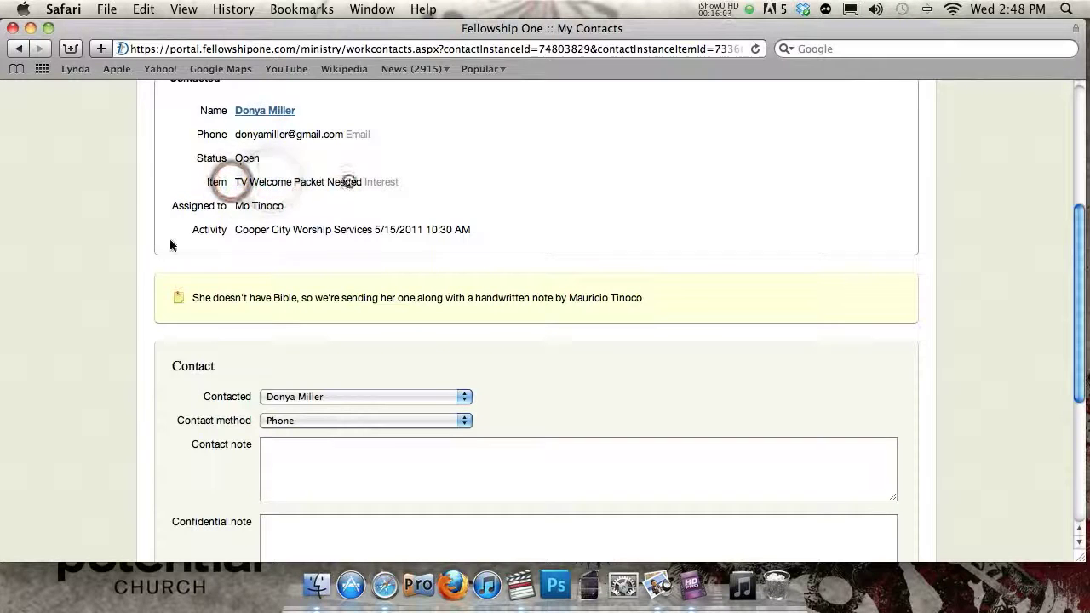
- Change the disposition to Sent Mail, mark the item Closed, and save it
scroll(147, 252, "down", 5)
left_click(337, 393)
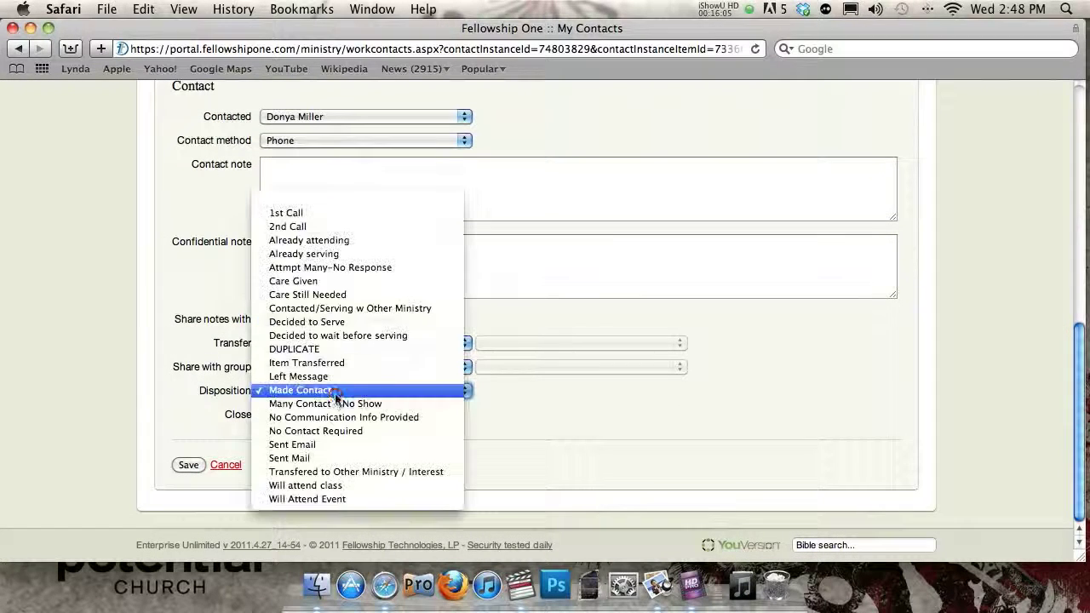
left_click(305, 459)
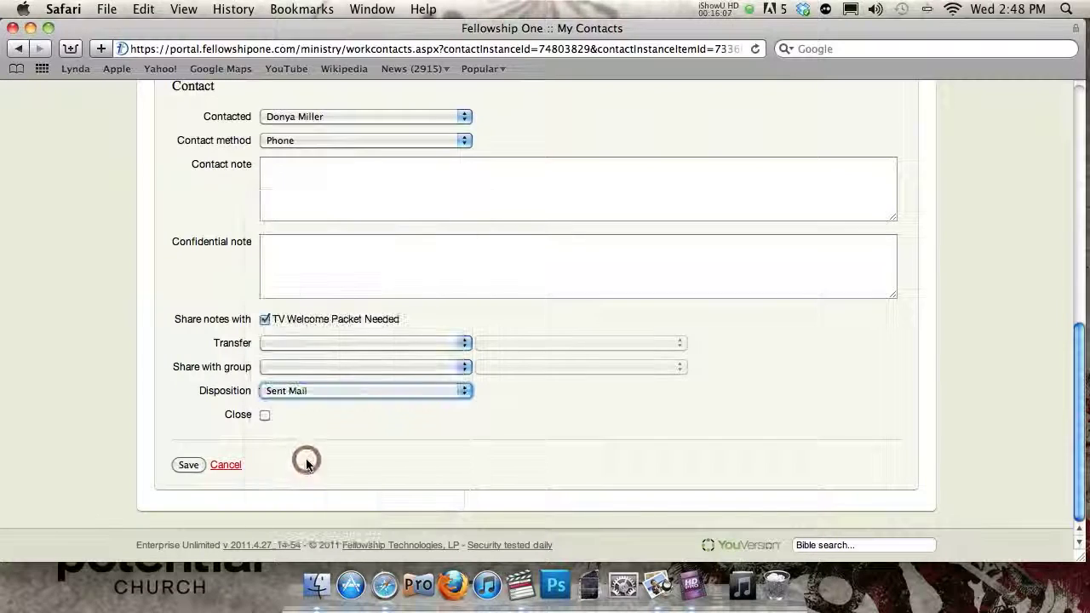
left_click(264, 412)
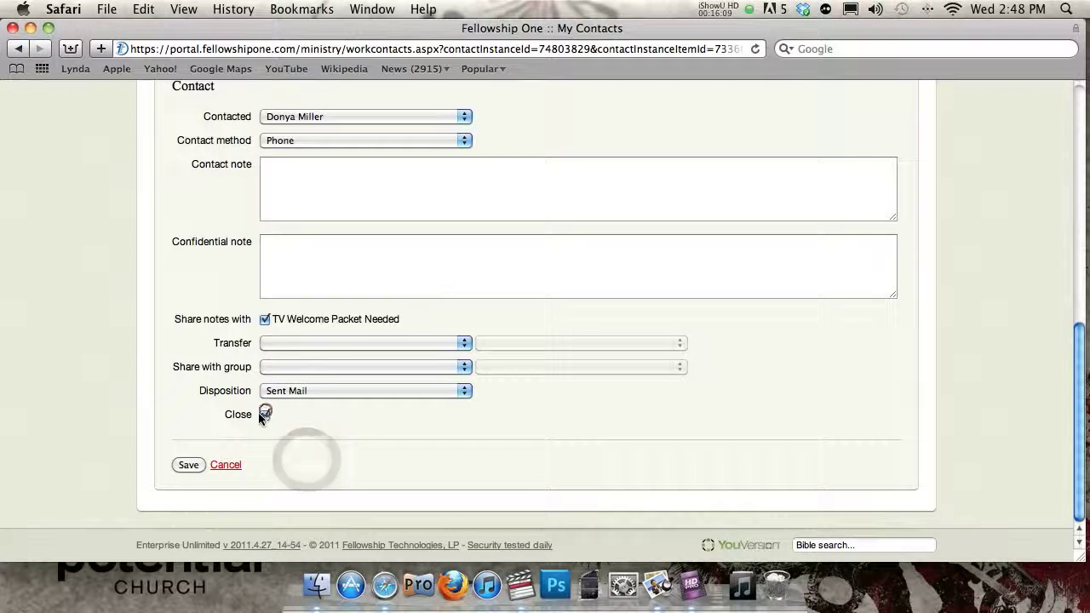
left_click(190, 465)
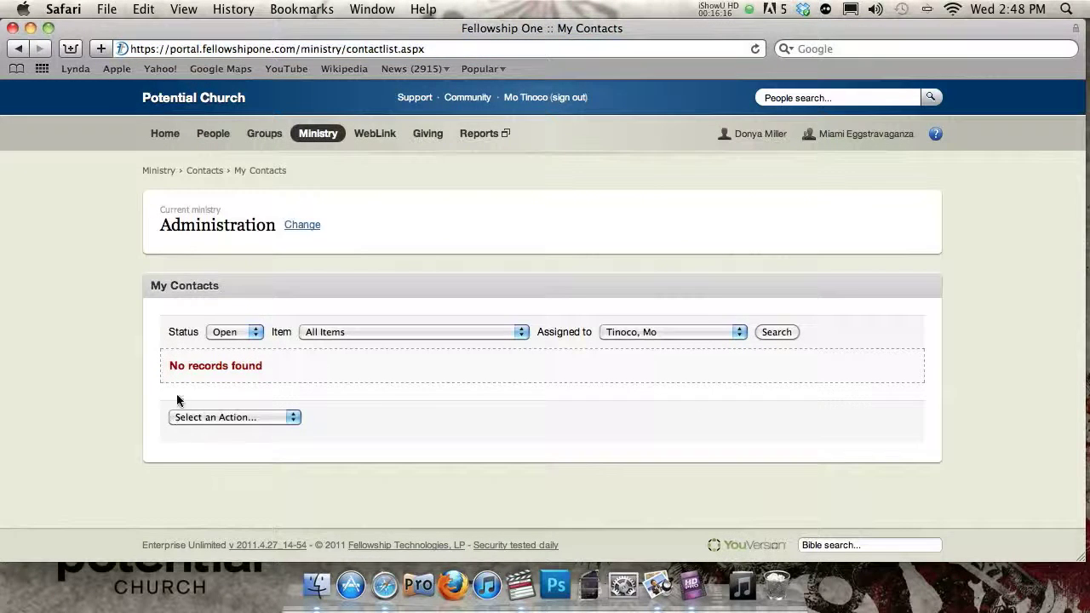
- Check on the person's Individual Detail page that all three TV contact items show Closed, then return Home
left_click(743, 139)
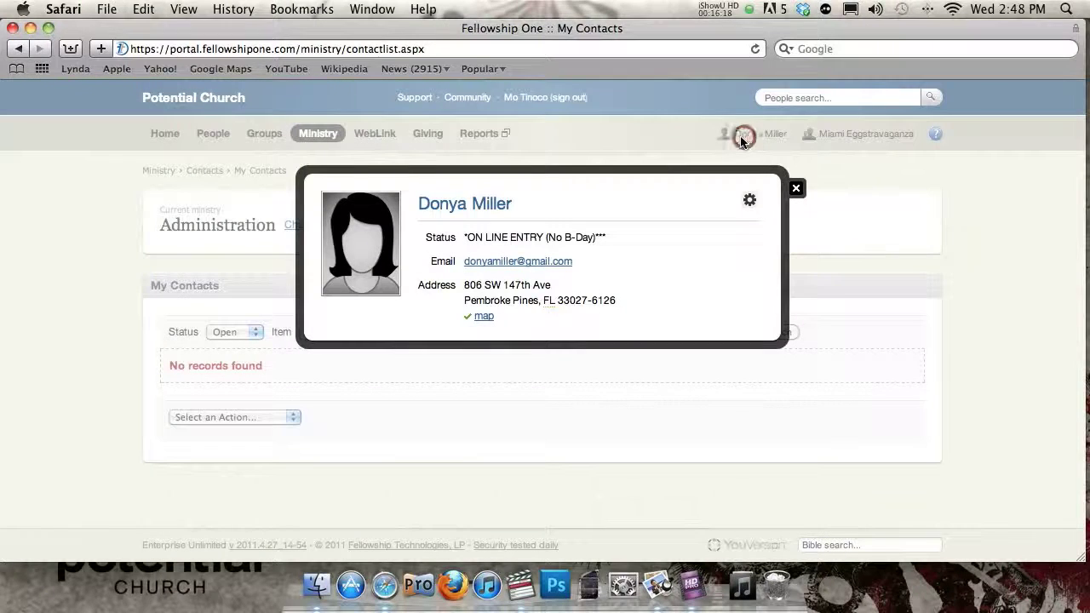
left_click(487, 209)
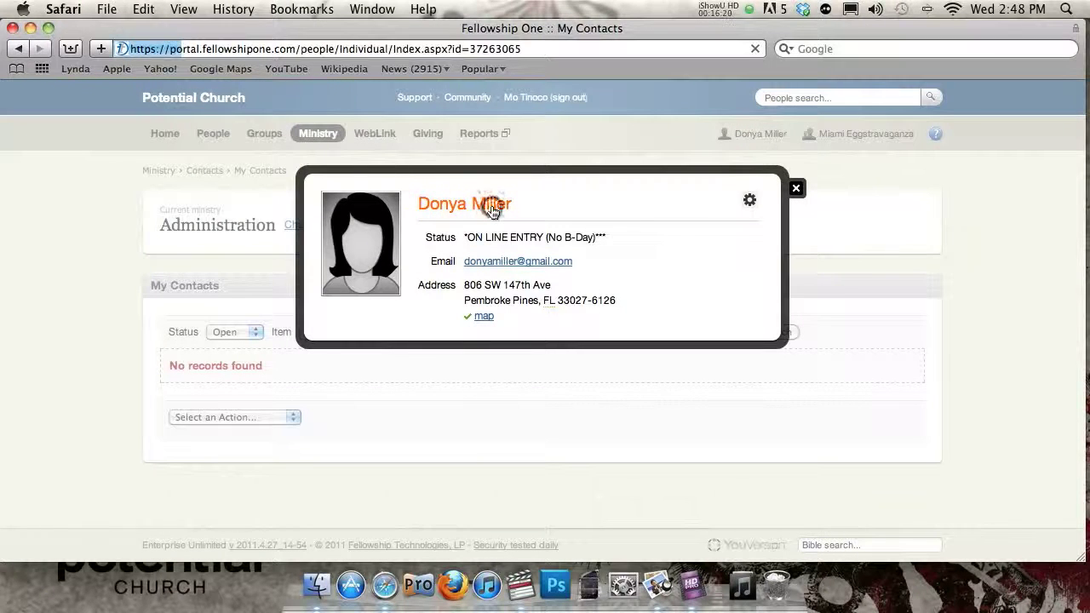
scroll(217, 293, "down", 5)
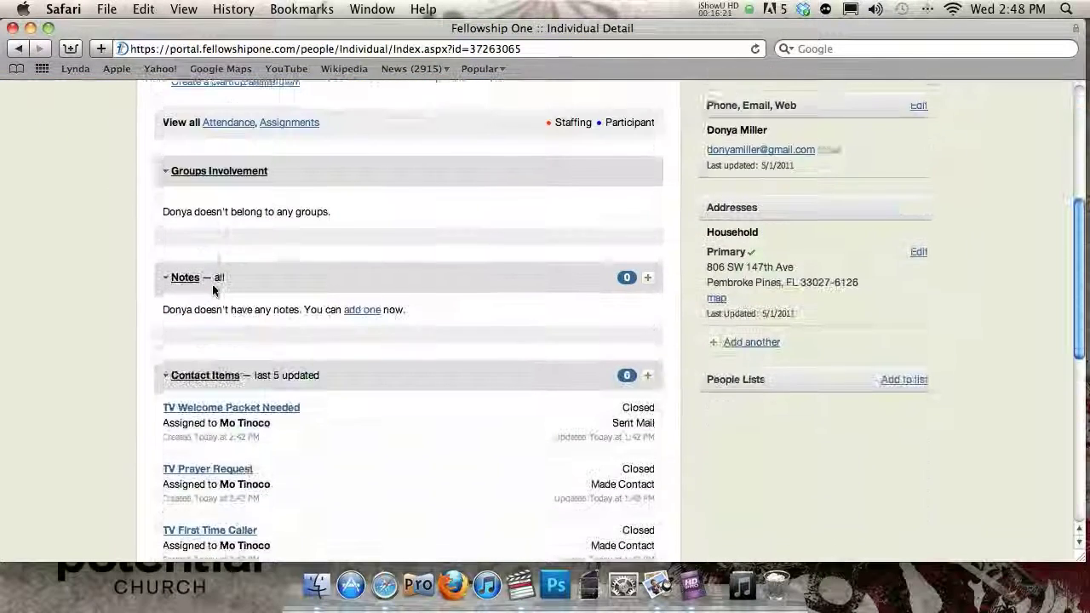
scroll(217, 286, "down", 1)
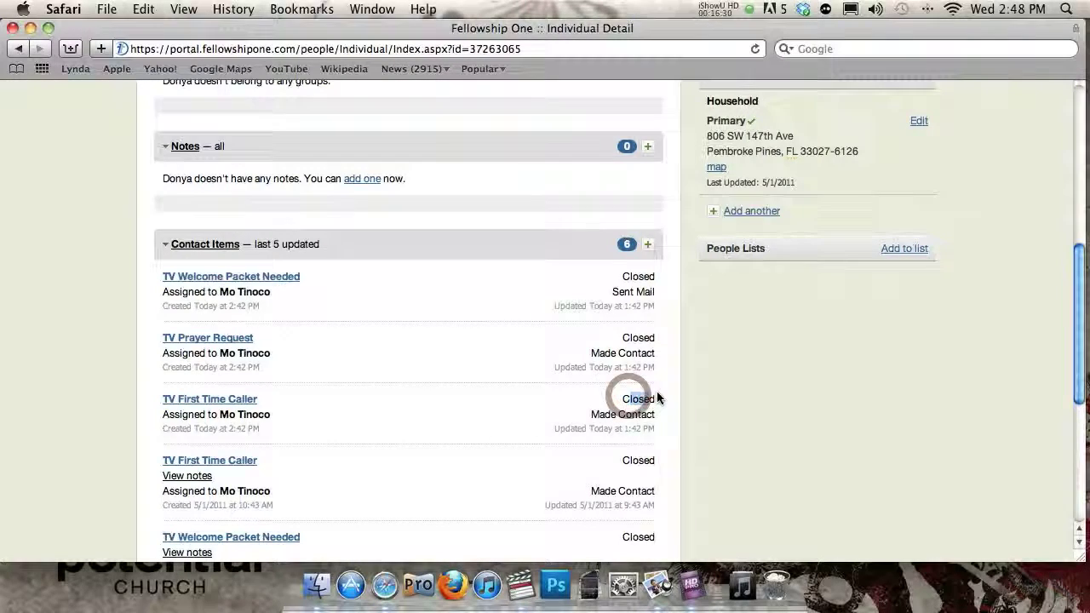
scroll(656, 398, "up", 9)
scroll(657, 396, "up", 2)
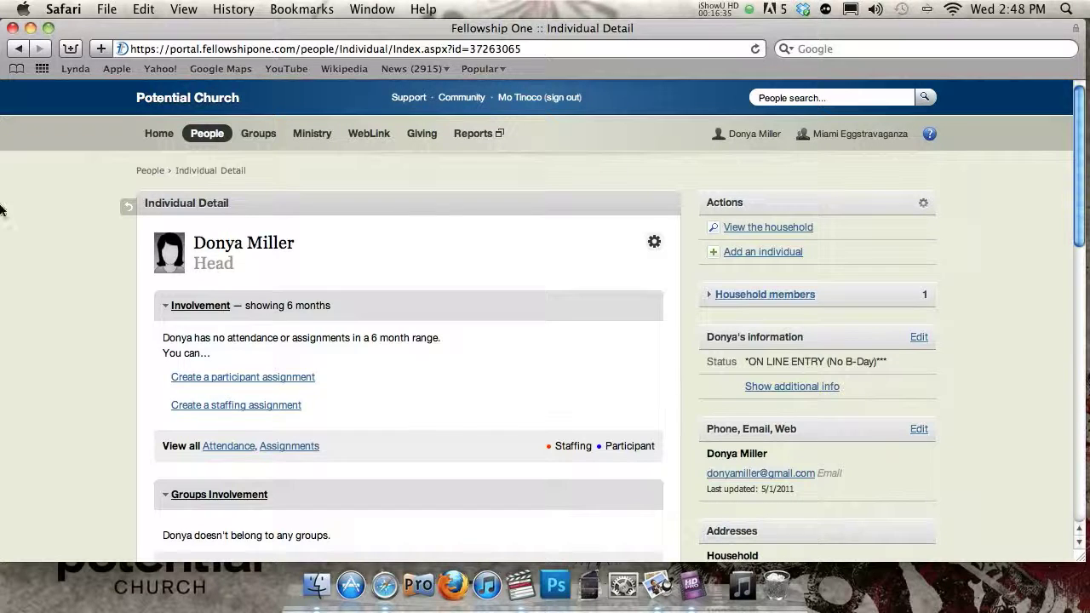
left_click(158, 135)
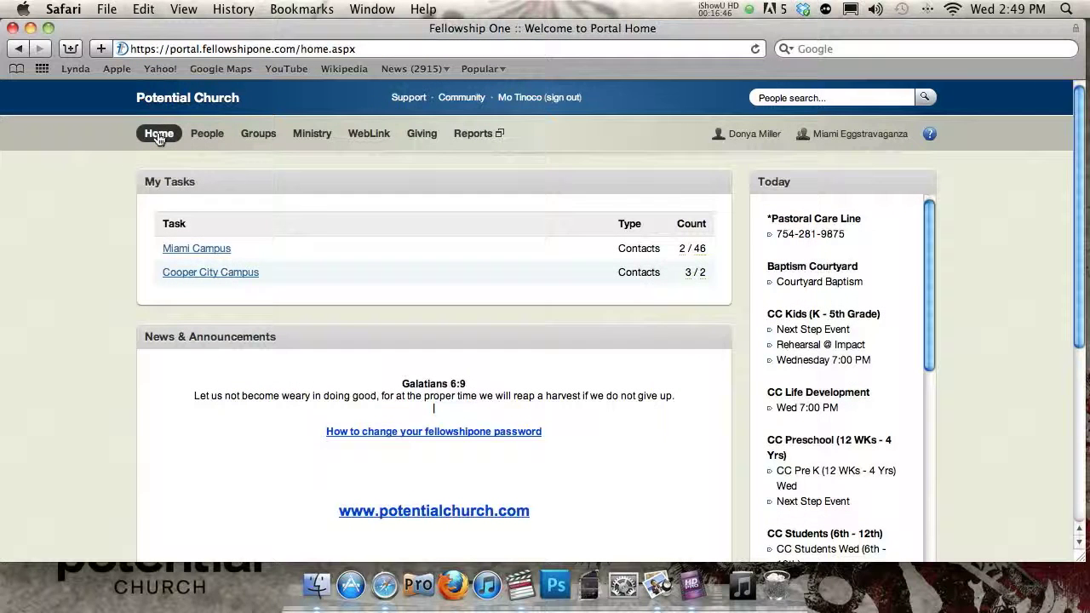